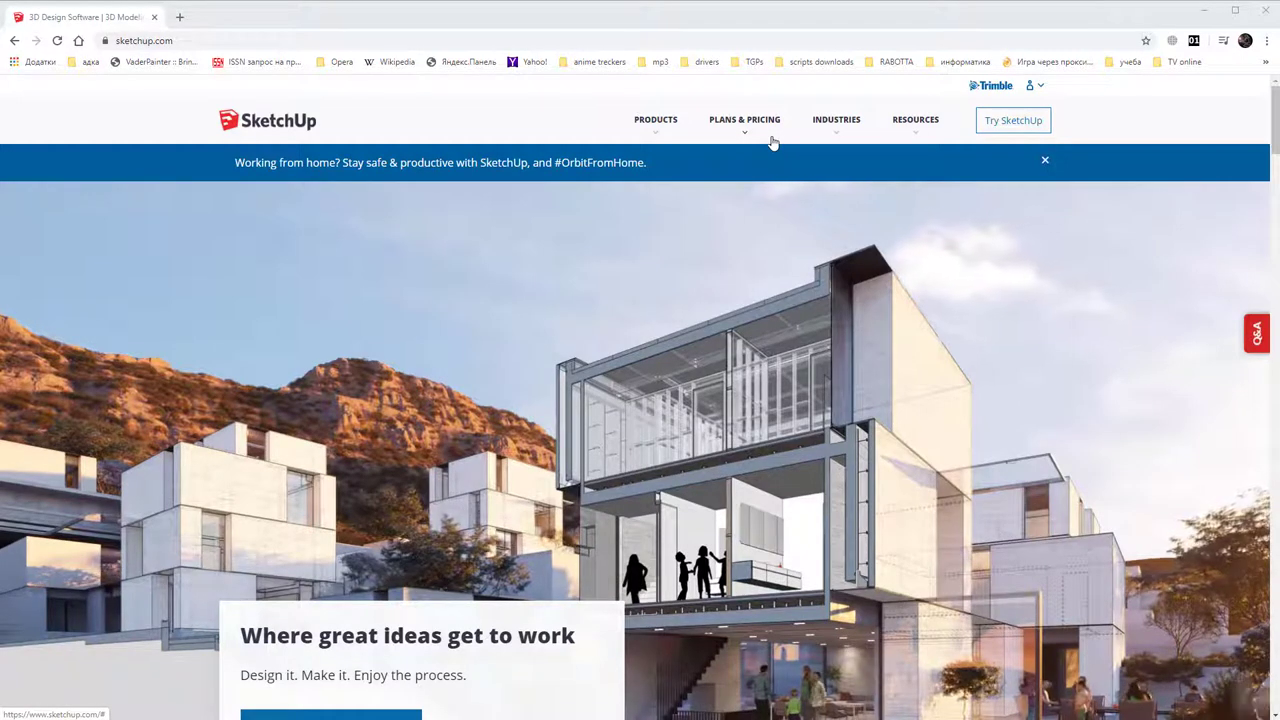
Open the Higher Education pricing page and review its features table, with Studio at $55/yr.
left_click(772, 143)
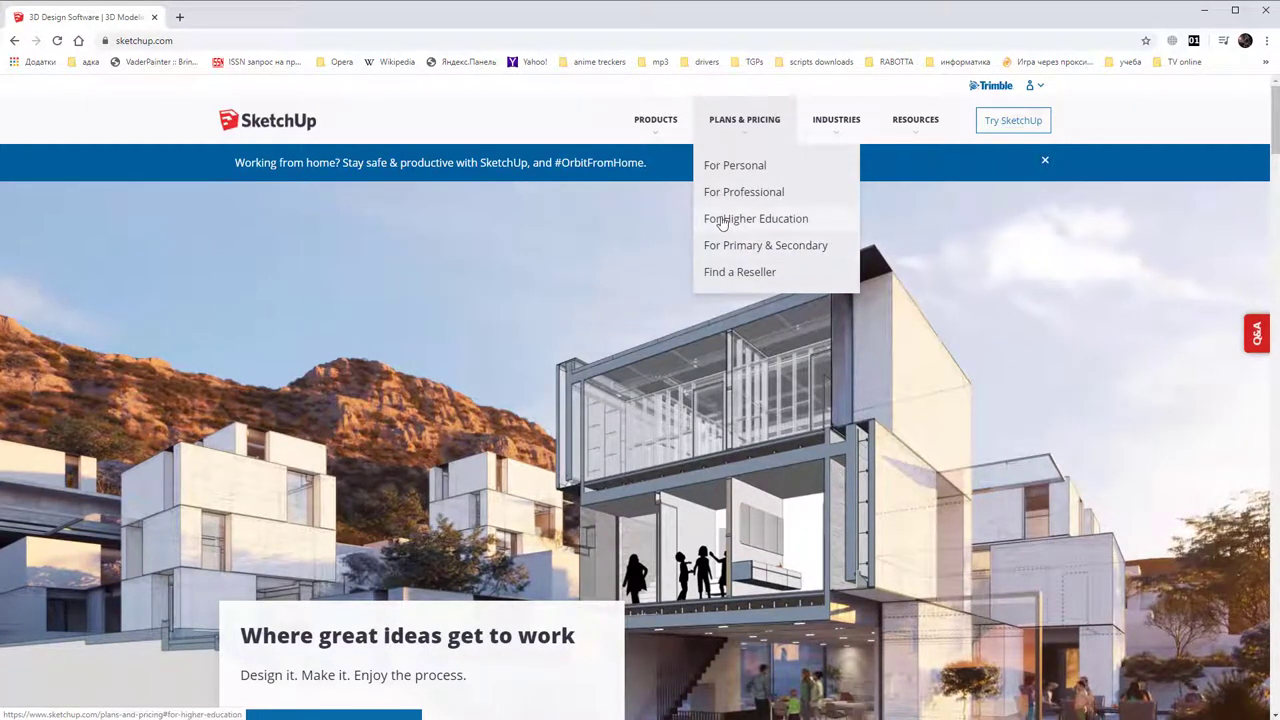
left_click(768, 228)
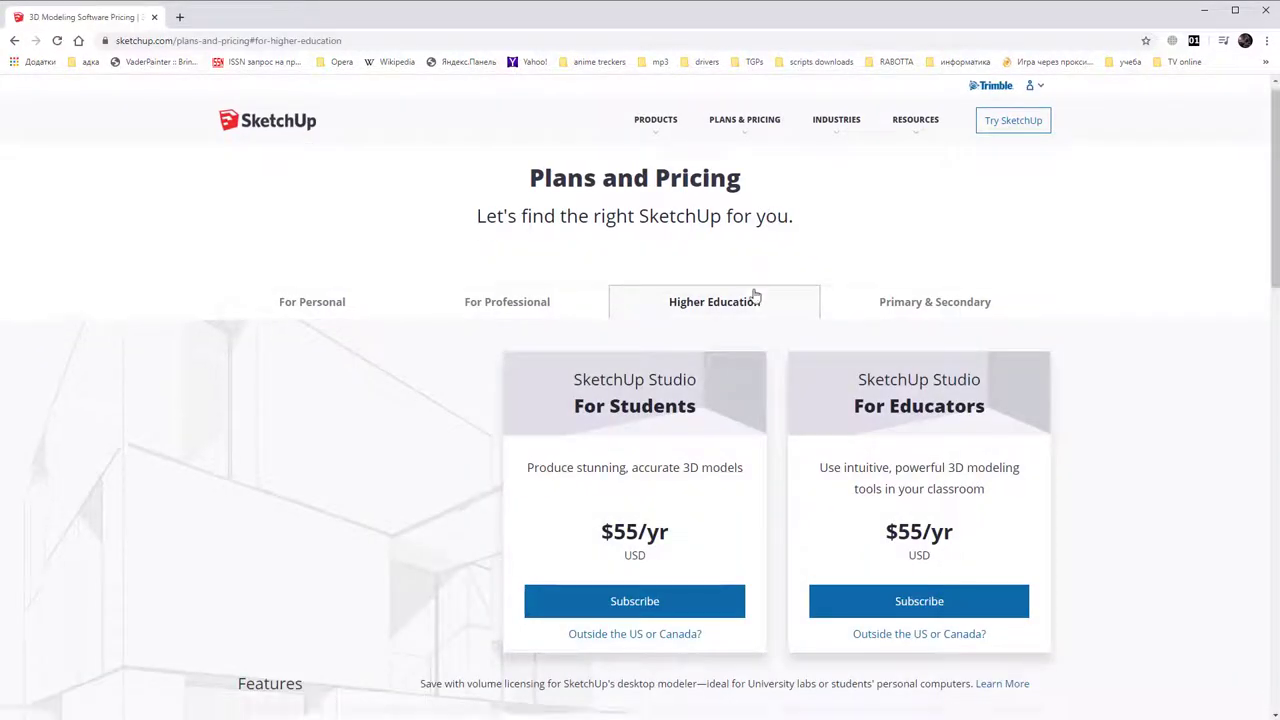
scroll(752, 294, "down", 4)
scroll(755, 295, "down", 5)
scroll(755, 294, "down", 3)
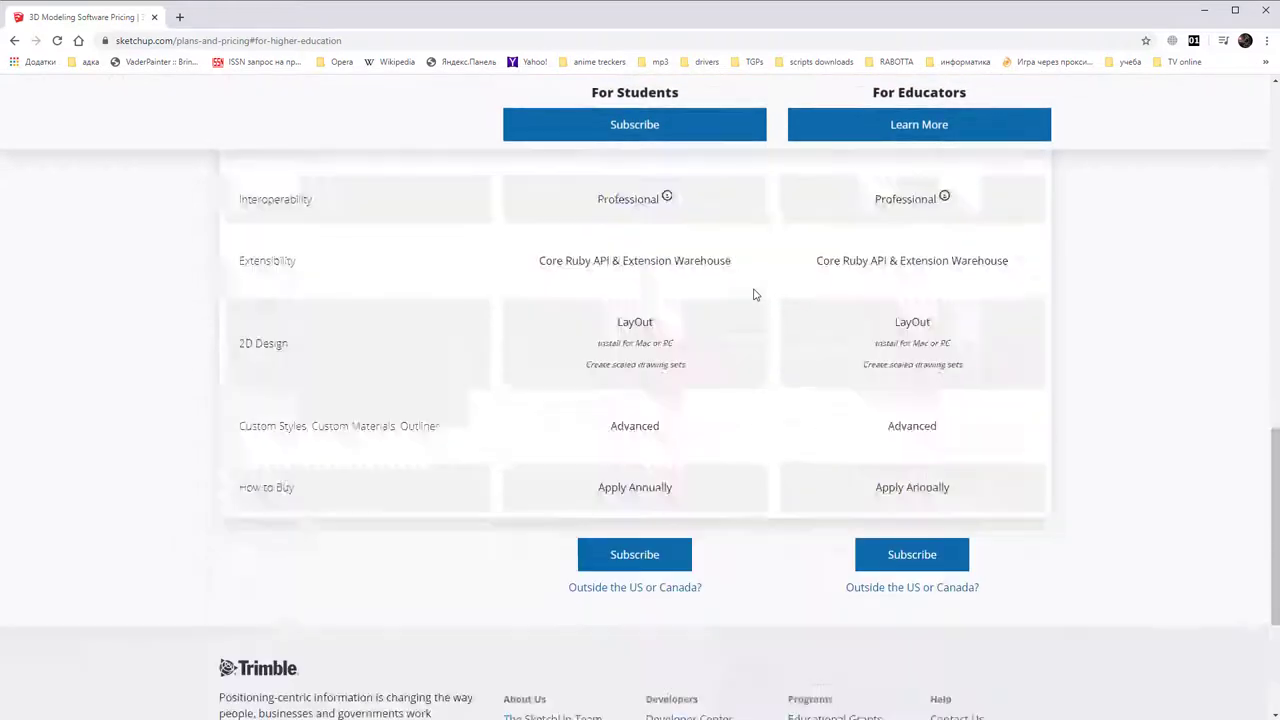
scroll(755, 294, "down", 2)
scroll(755, 294, "up", 3)
scroll(755, 294, "up", 5)
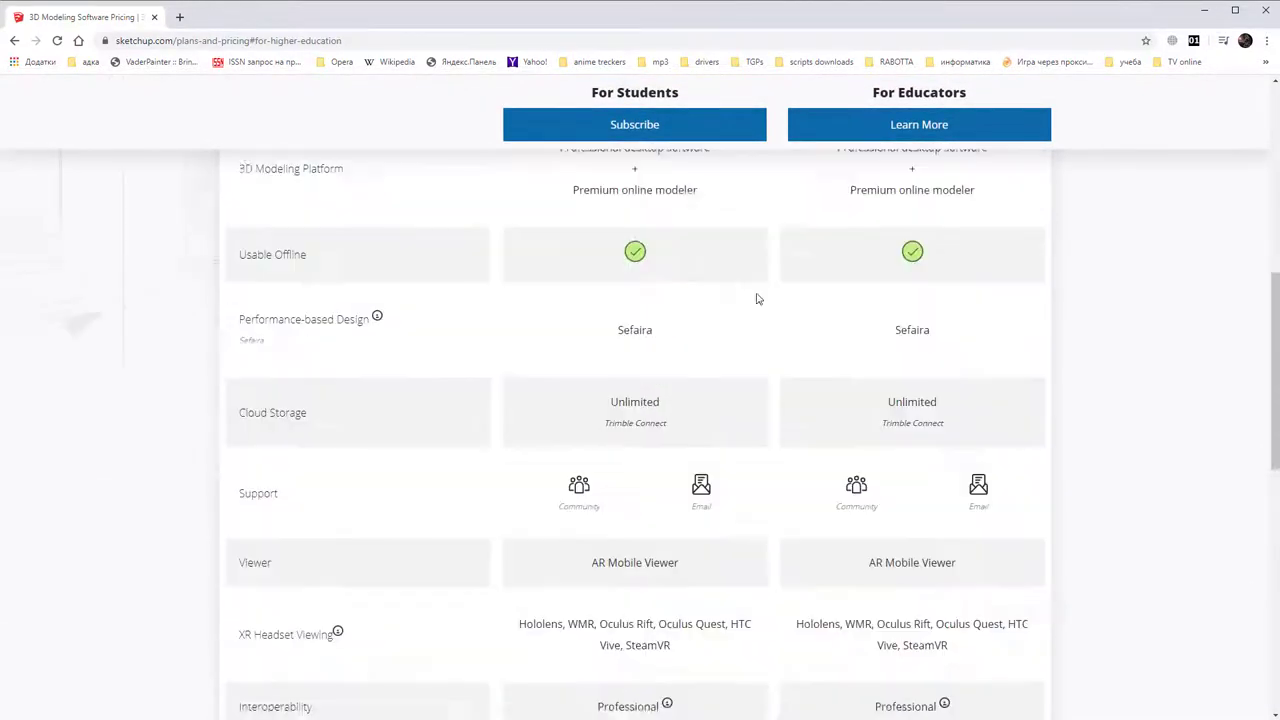
scroll(755, 296, "up", 2)
scroll(757, 300, "up", 4)
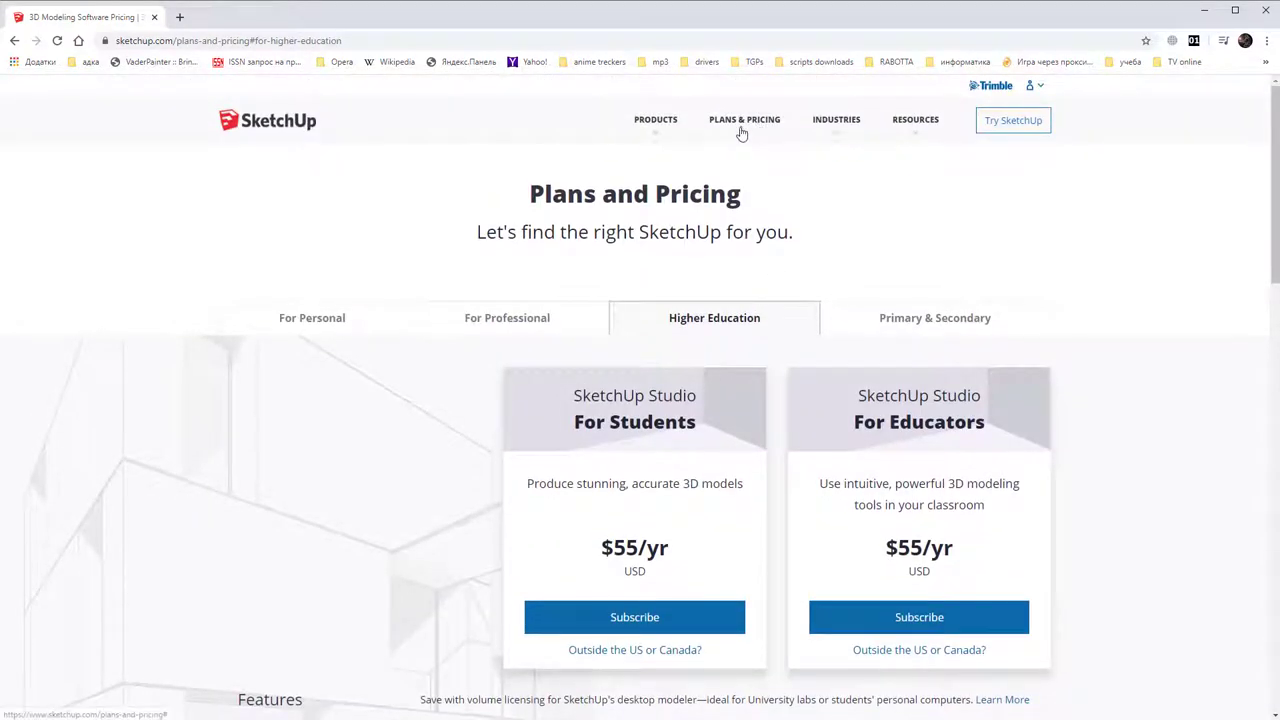
mouse_move(655, 119)
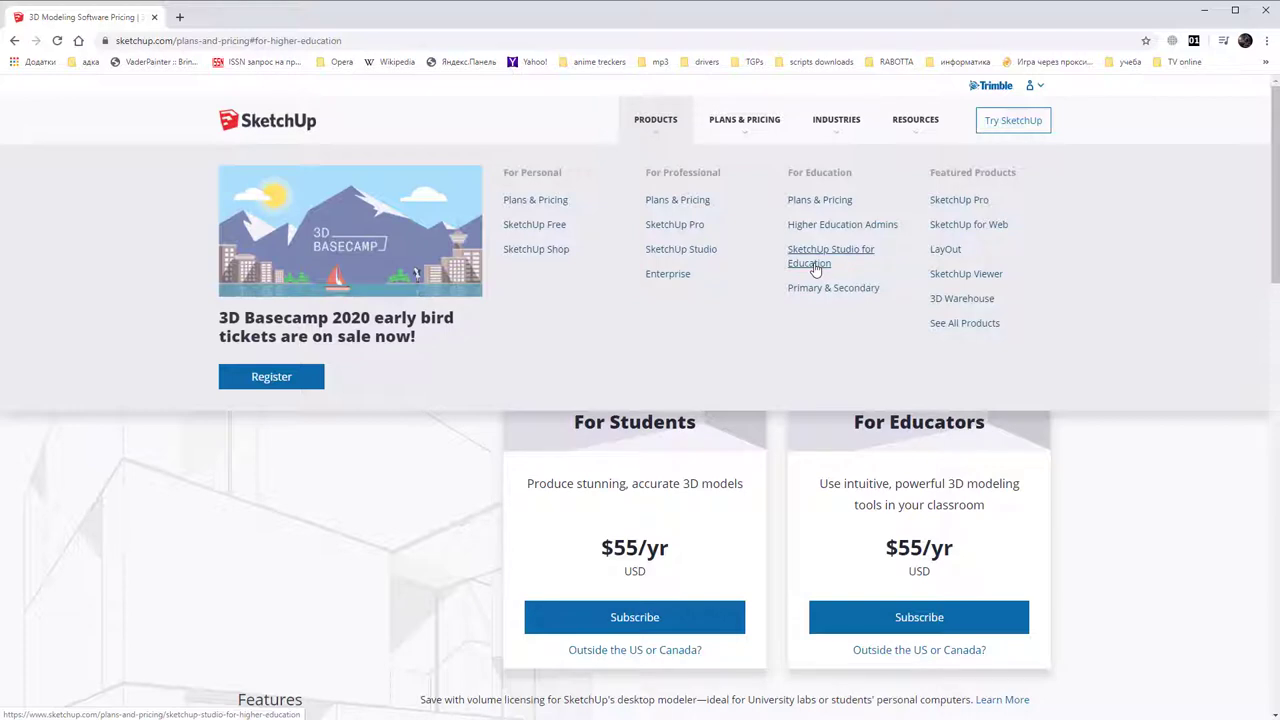
Open the SketchUp Studio for Education page and look over it.
left_click(815, 270)
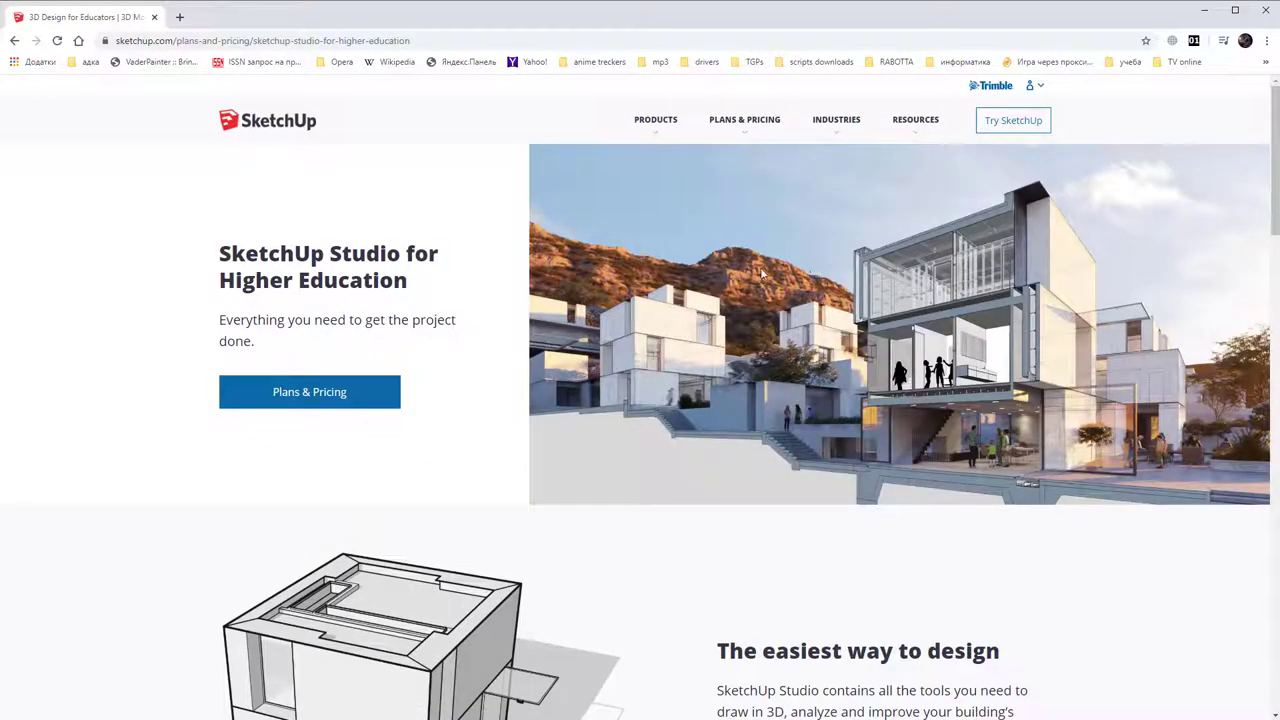
scroll(507, 312, "down", 4)
scroll(507, 312, "up", 4)
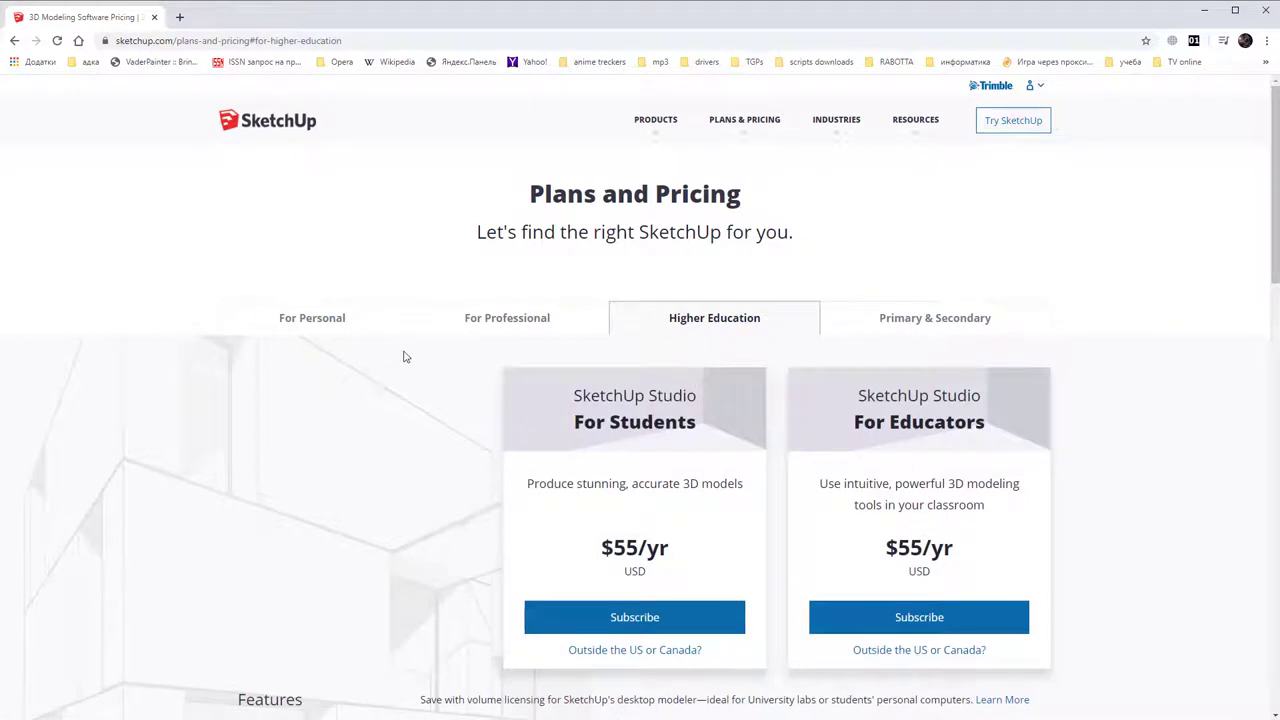
scroll(457, 351, "down", 1)
scroll(457, 351, "up", 1)
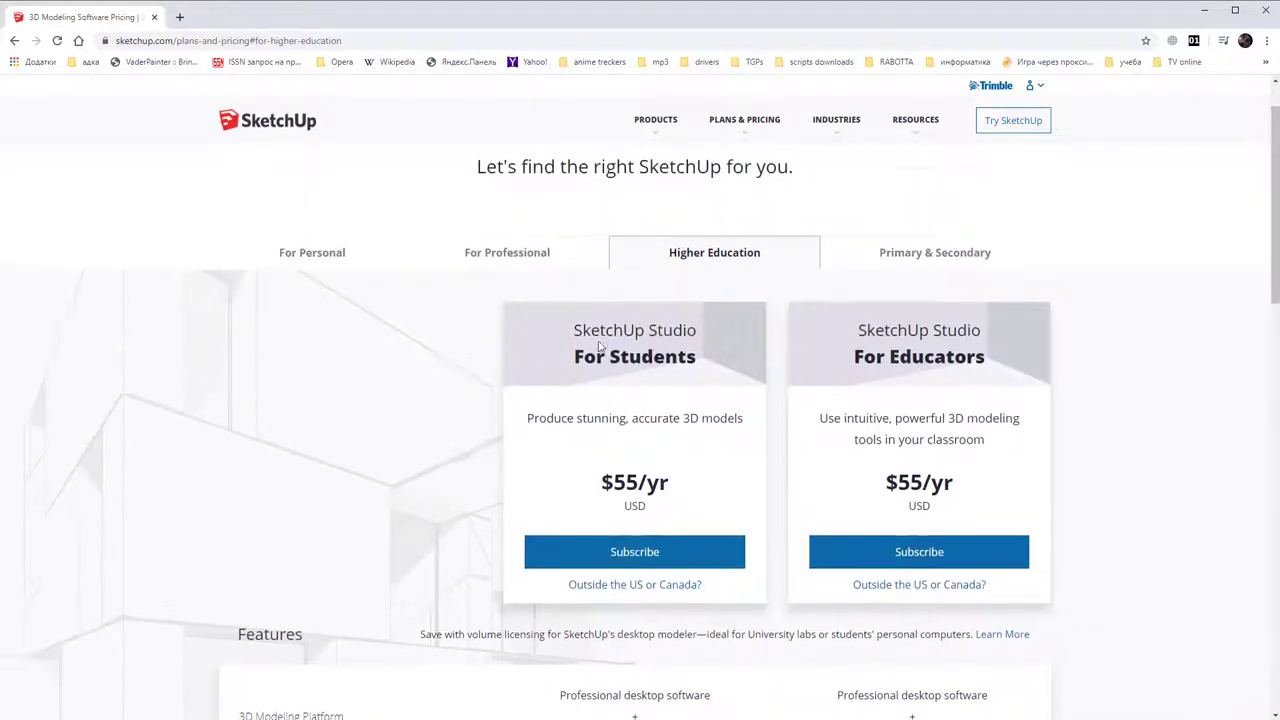
Switch to the Primary & Secondary school plans and scroll through the SketchUp for Schools offering.
left_click(900, 320)
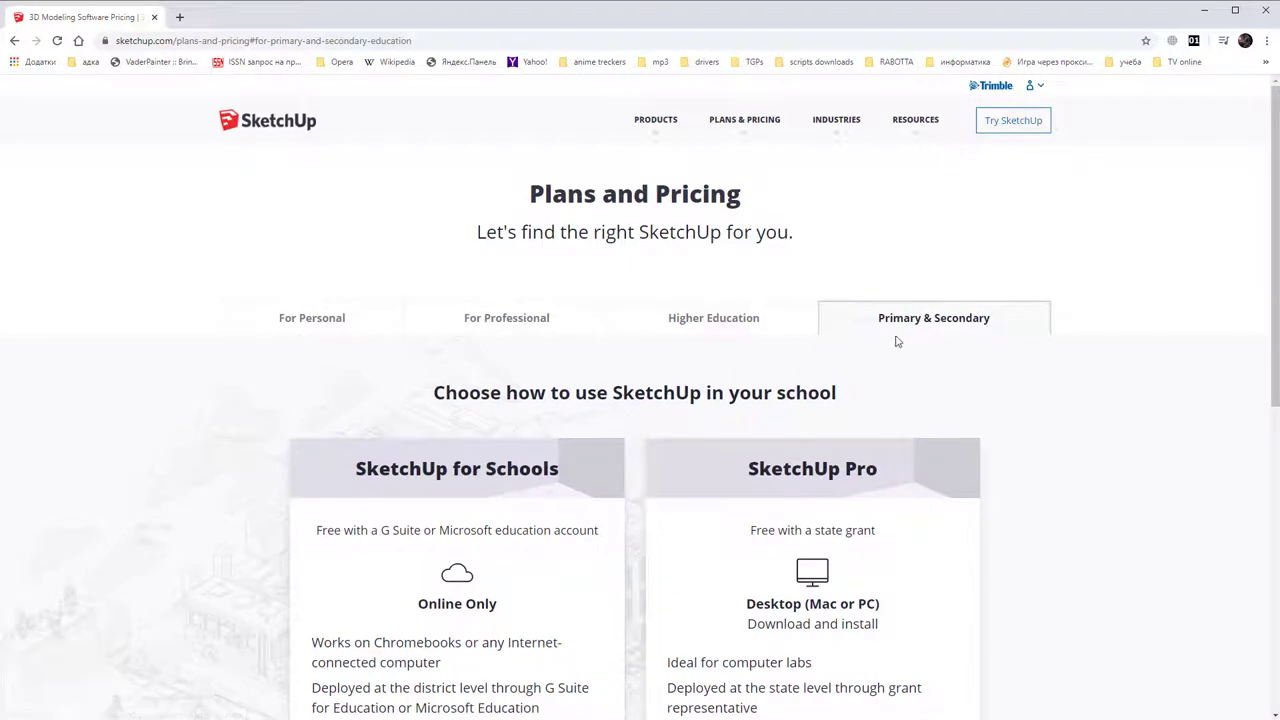
scroll(812, 338, "down", 1)
scroll(701, 314, "down", 2)
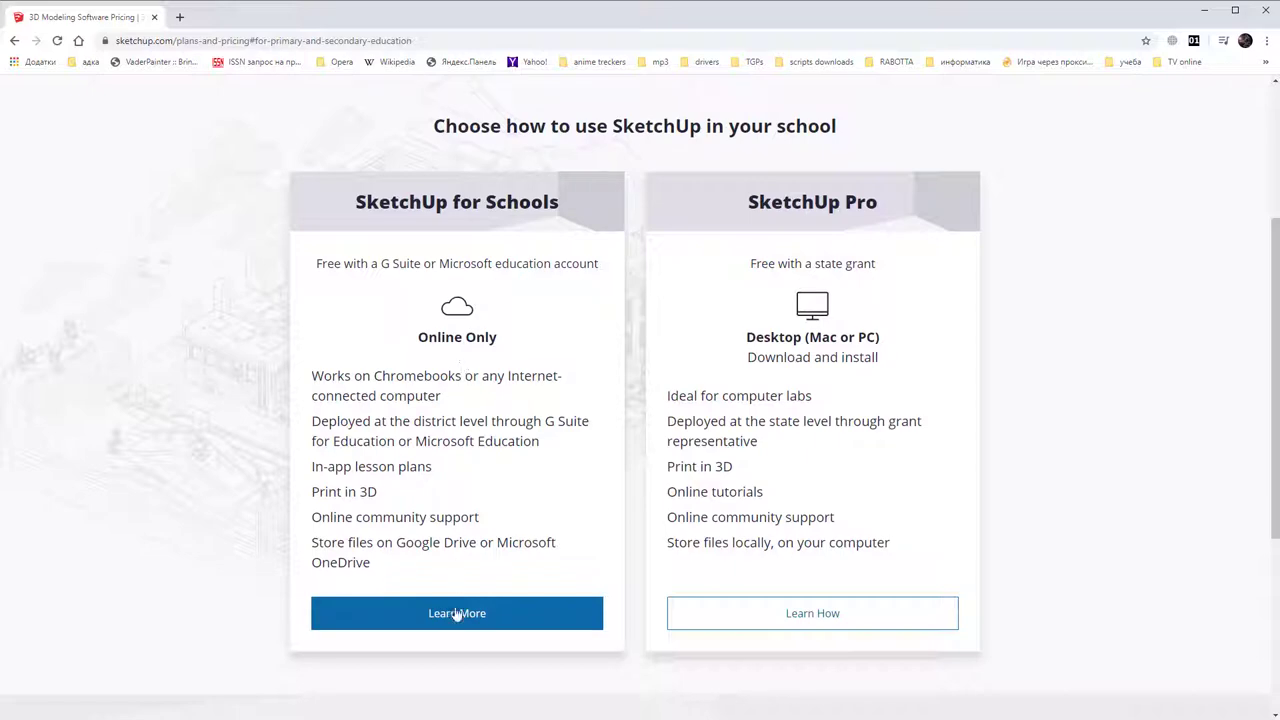
scroll(457, 614, "down", 1)
scroll(480, 580, "down", 2)
scroll(471, 474, "up", 2)
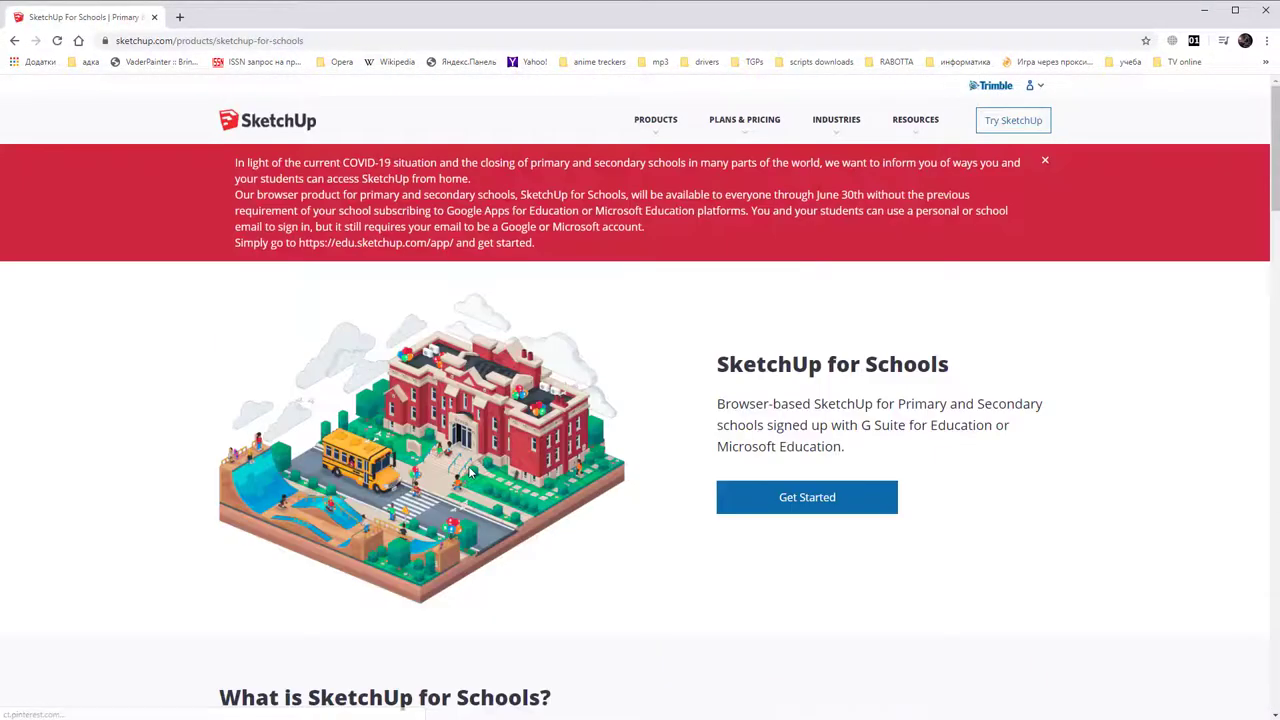
Start the SketchUp for Schools setup, answering Yes to enrollment and choosing Educator as the role.
left_click(792, 508)
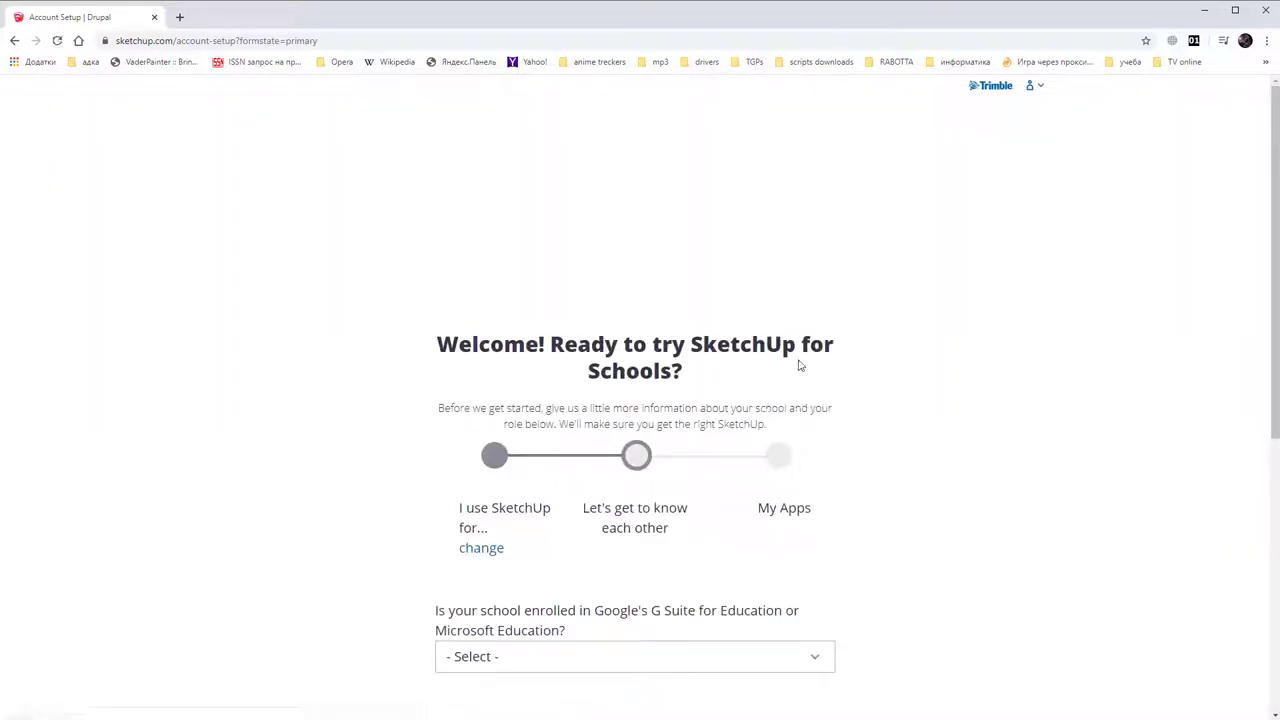
scroll(797, 363, "down", 2)
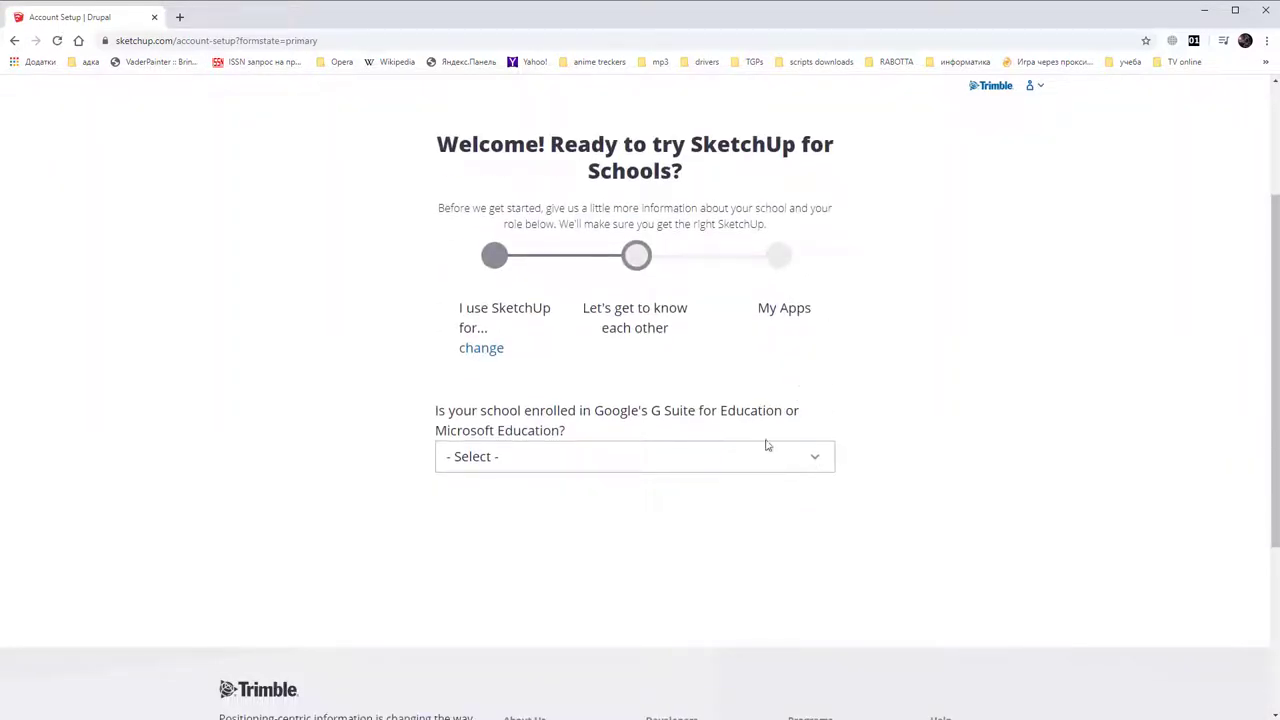
left_click(753, 459)
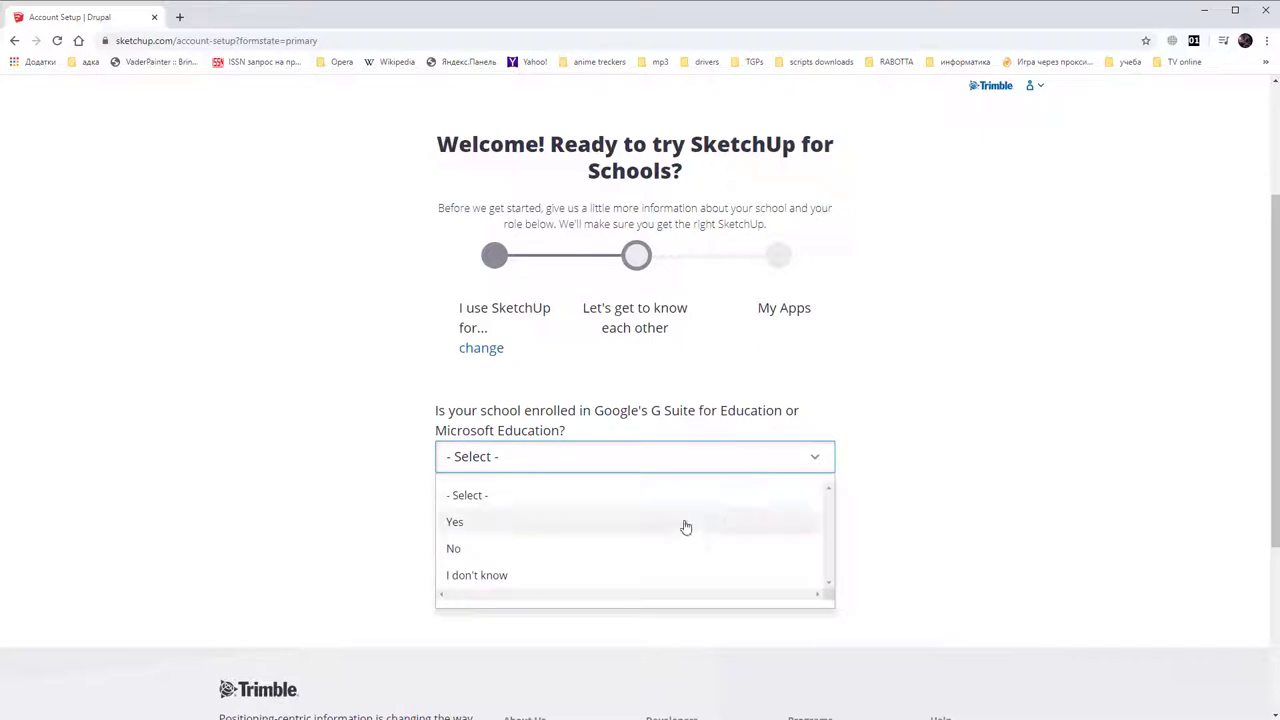
left_click(598, 523)
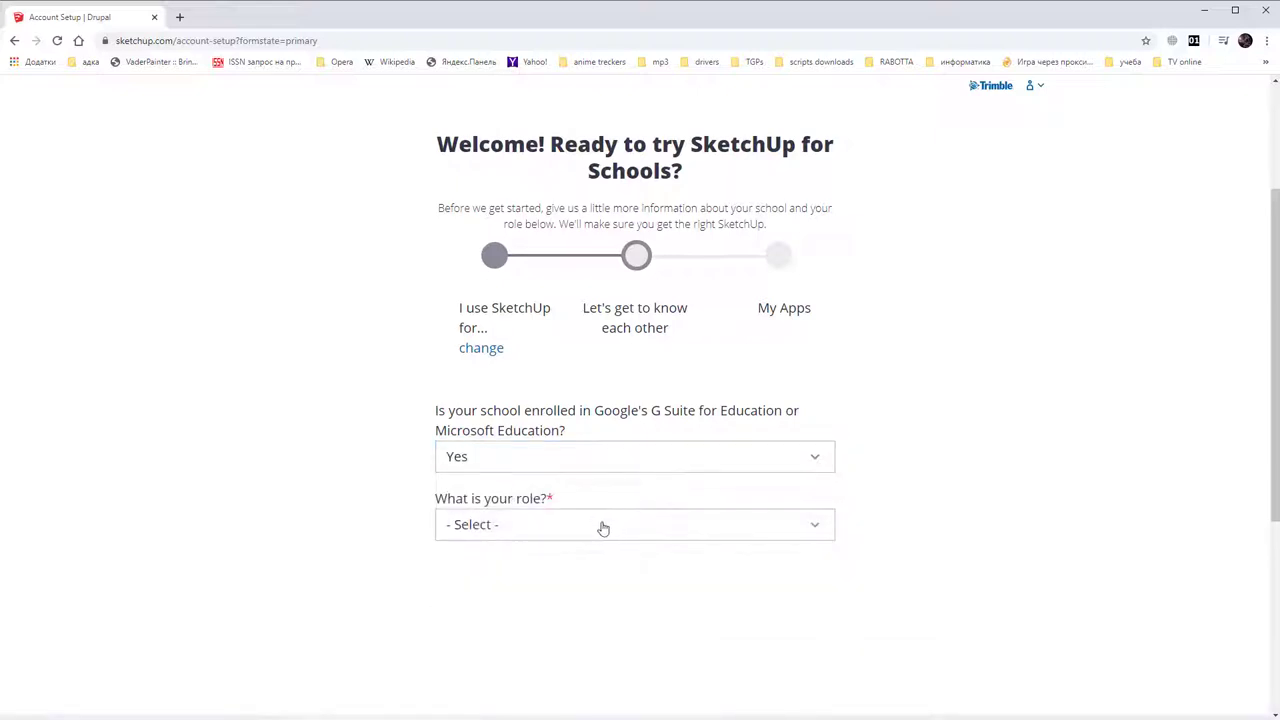
left_click(603, 528)
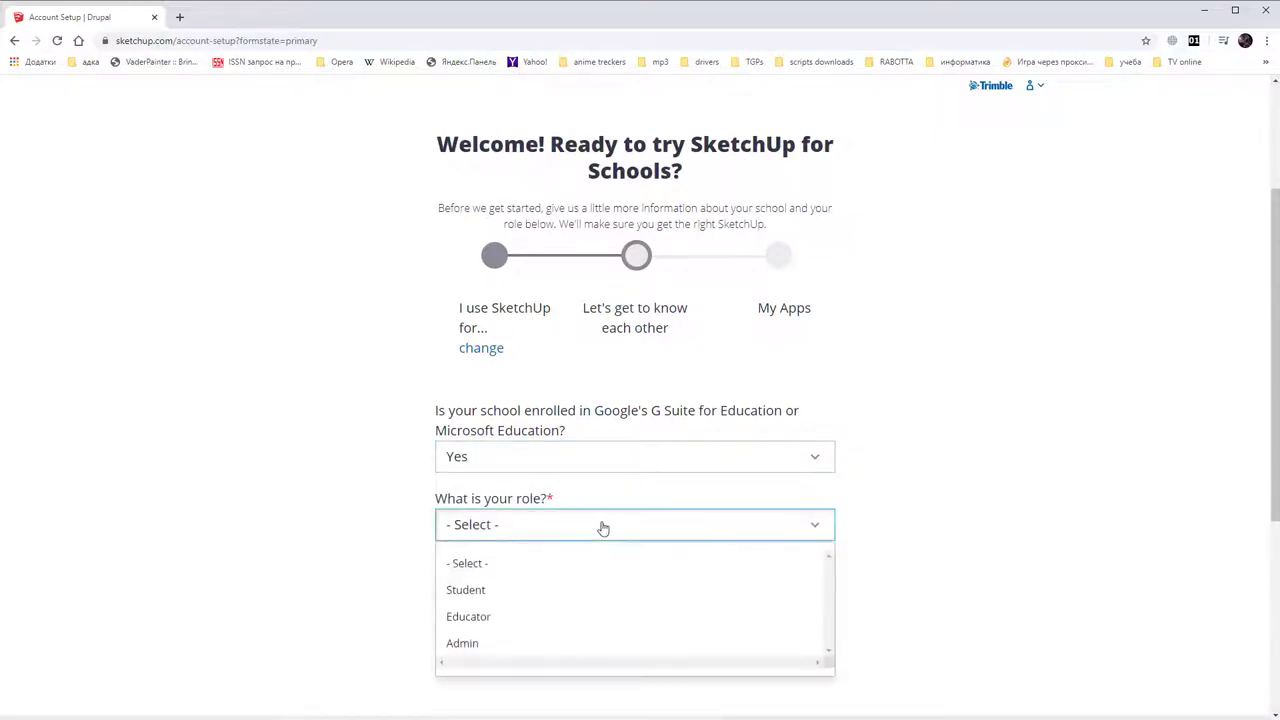
left_click(545, 617)
Fill in the email address from the suggestion, tick I agree, and submit the form.
scroll(677, 579, "down", 1)
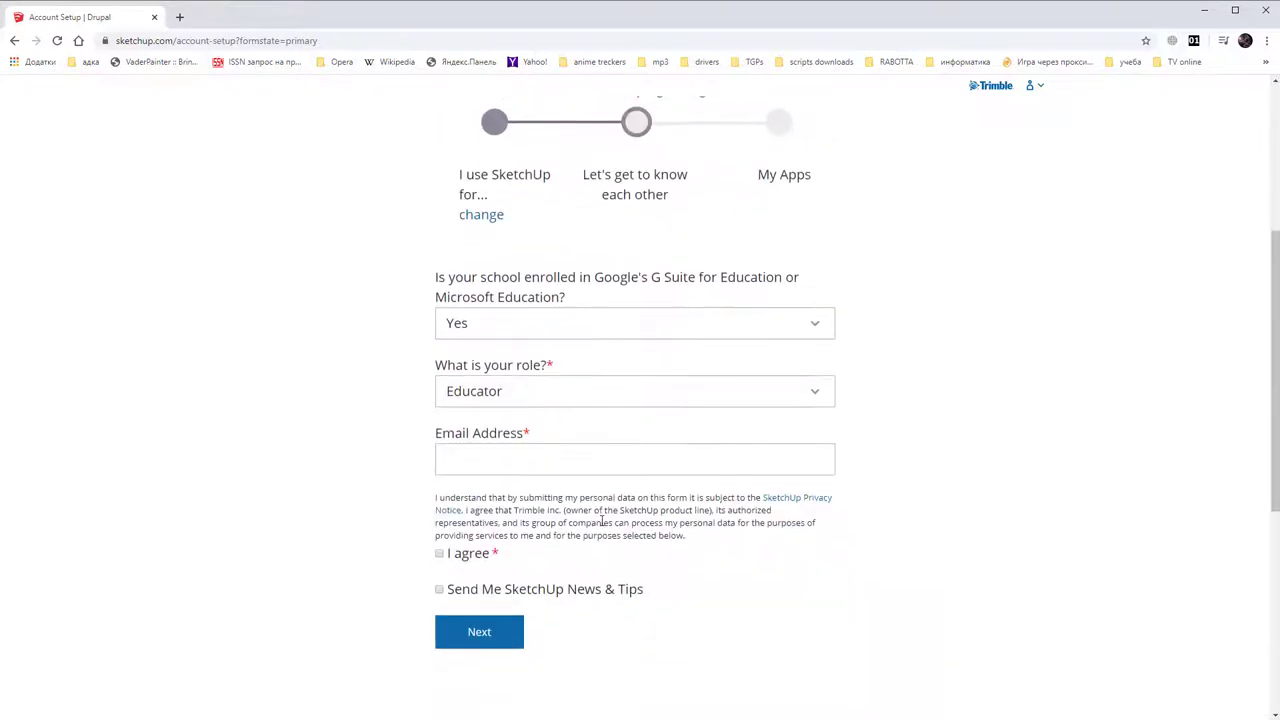
left_click(549, 458)
left_click(516, 503)
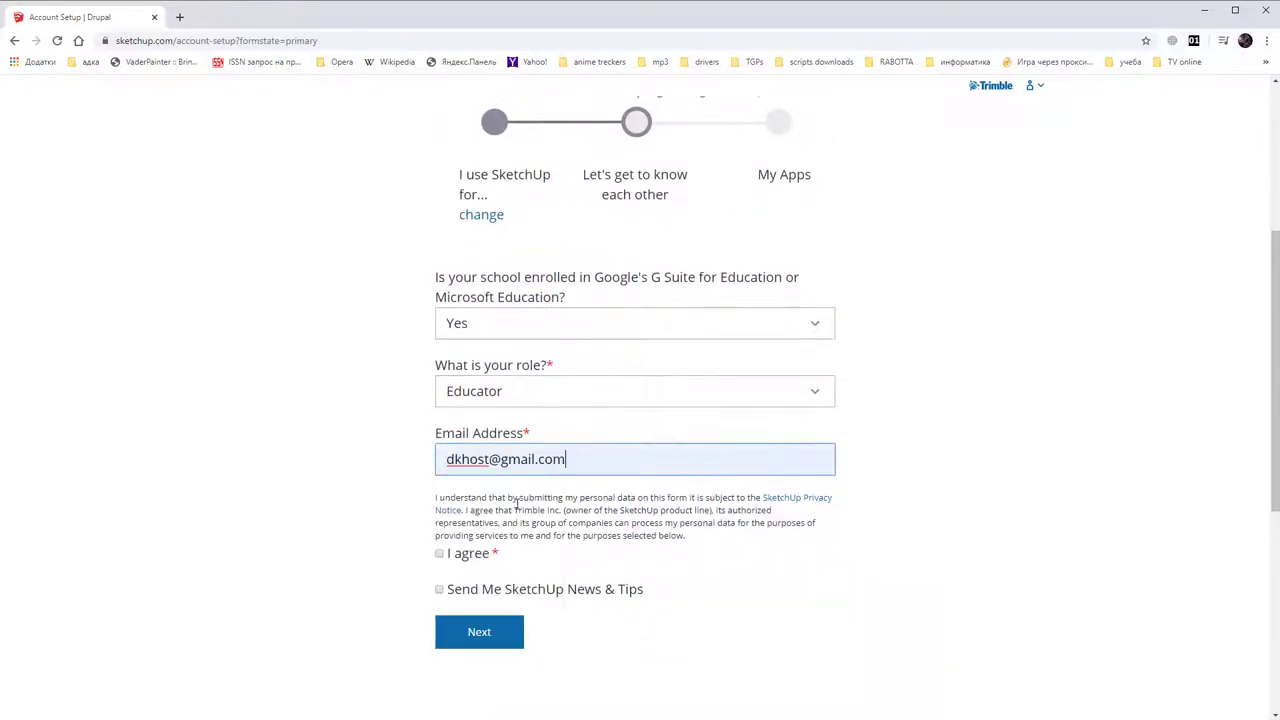
left_click(438, 569)
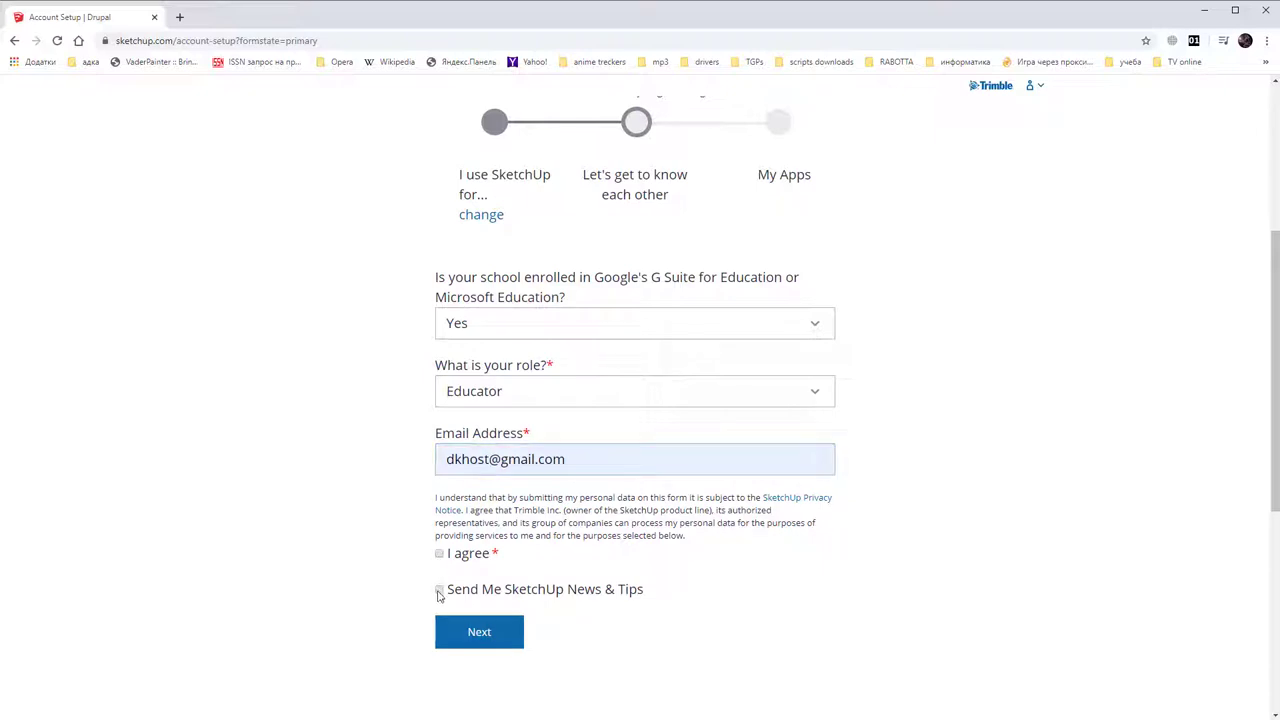
left_click(495, 638)
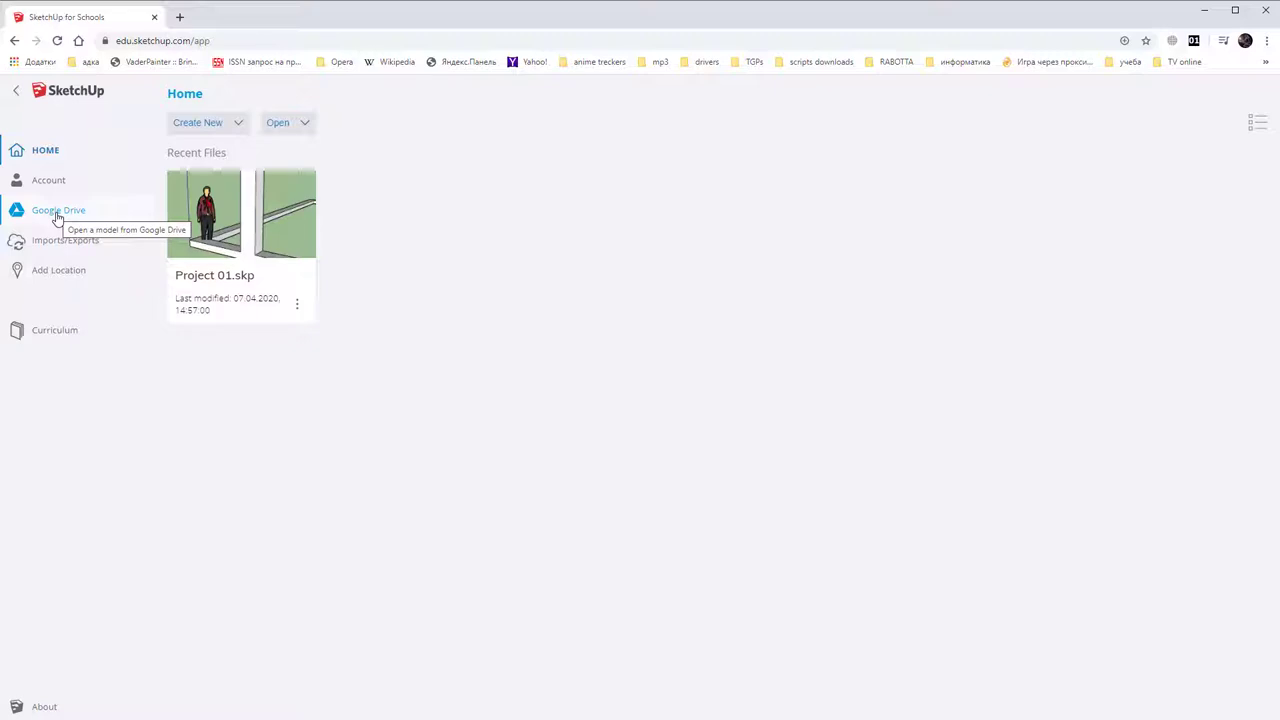
Create a new model from Simple Template - Millimeters.
left_click(245, 124)
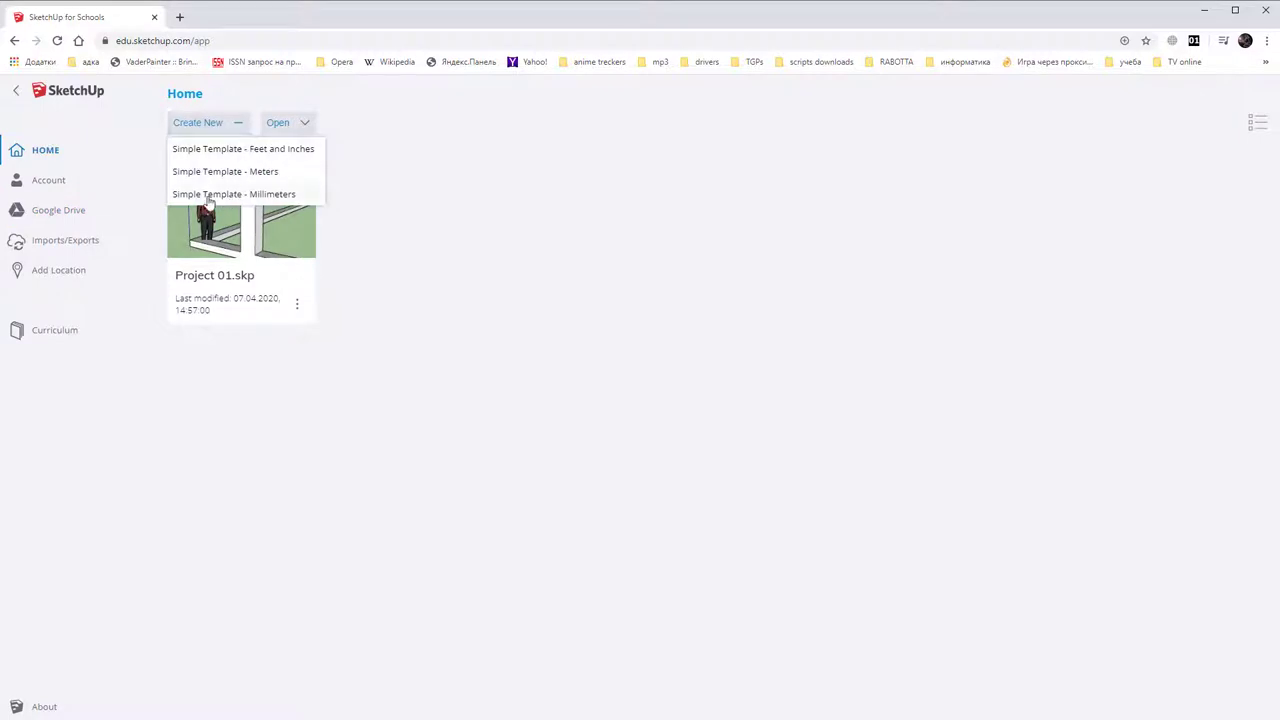
left_click(208, 197)
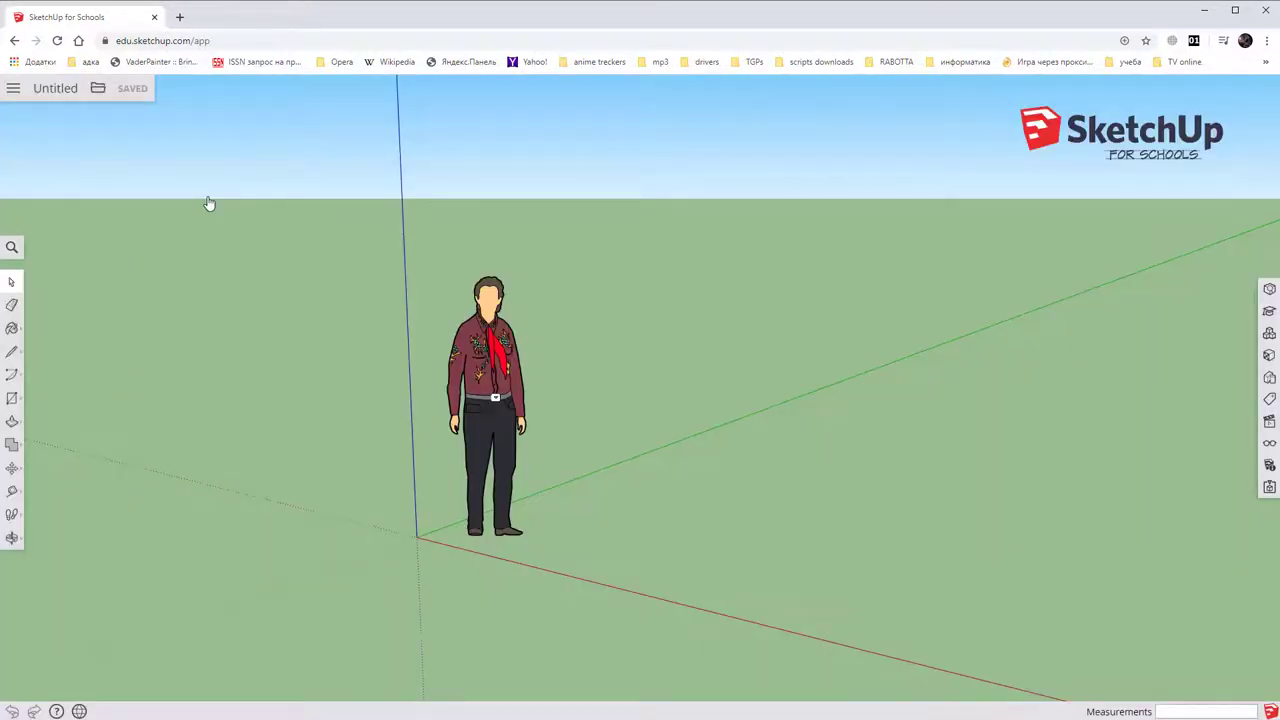
Tilt the view and draw a closed freehand pond outline on the ground beside the figure.
scroll(855, 365, "down", 3)
middle_click_drag(911, 340, 938, 365)
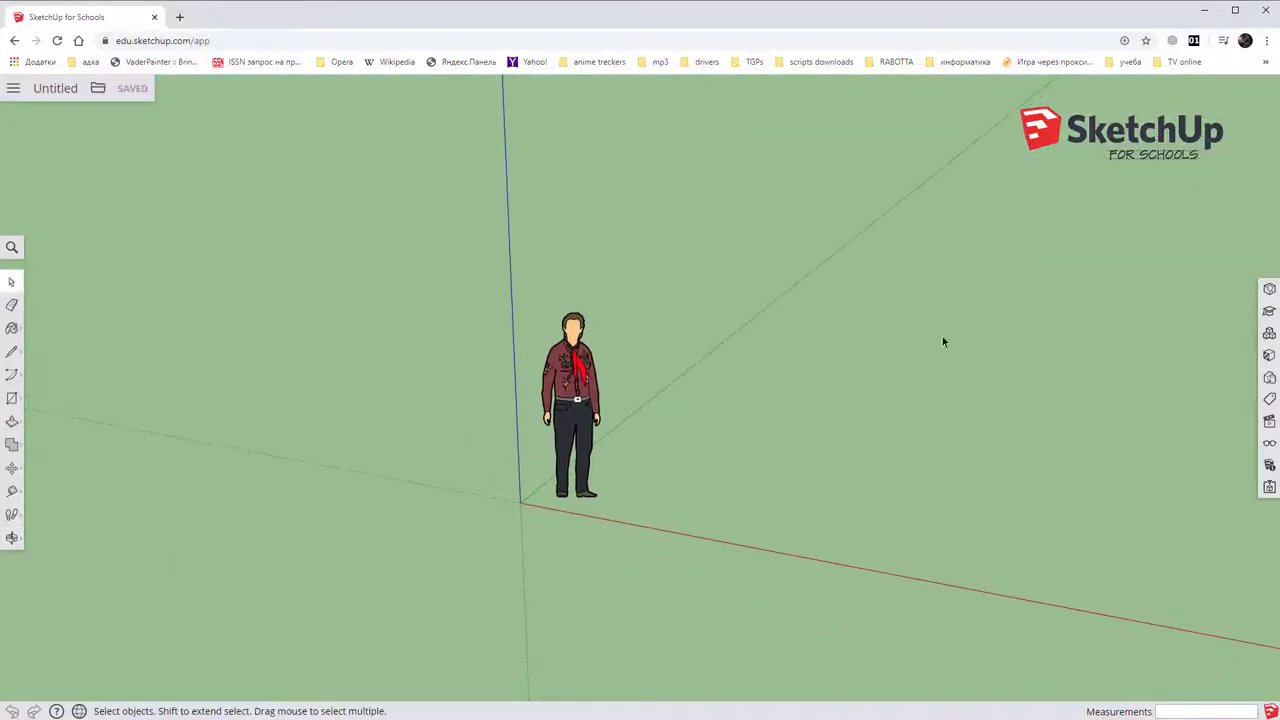
middle_click_drag(972, 300, 611, 306)
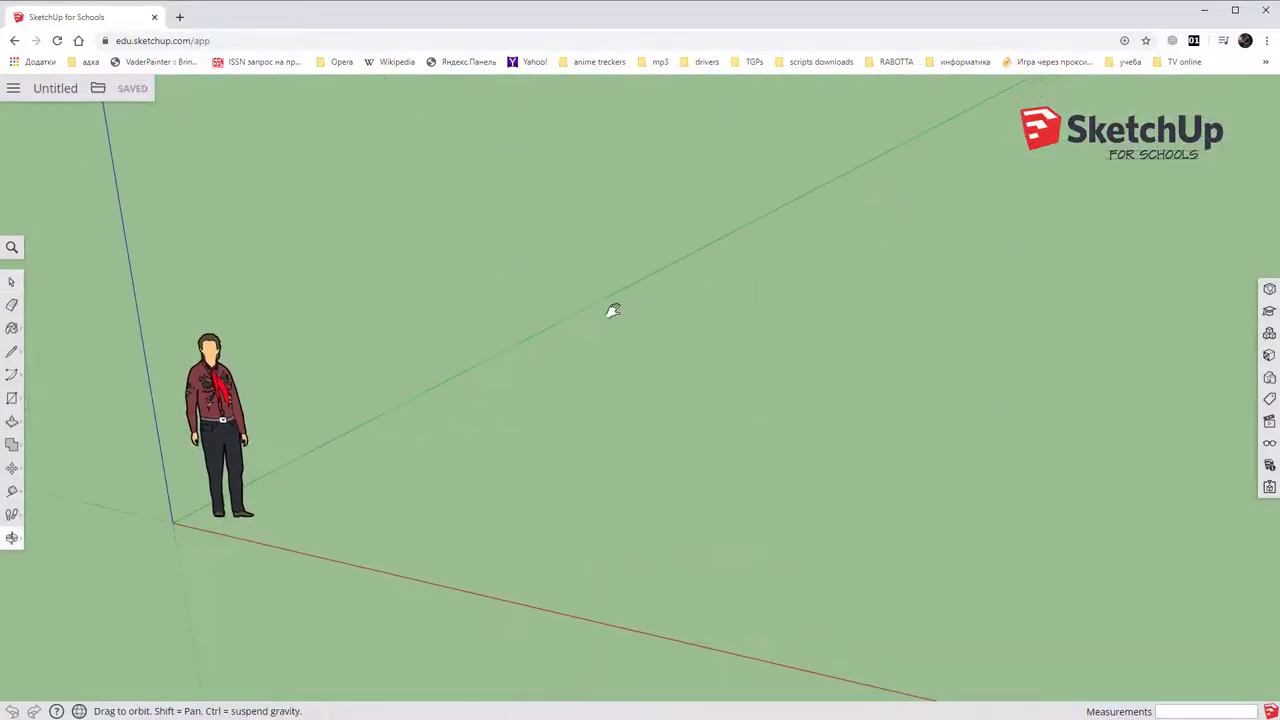
scroll(626, 320, "down", 2)
mouse_move(935, 264)
middle_mouse_down()
mouse_move(726, 320)
mouse_move(940, 317)
middle_mouse_up()
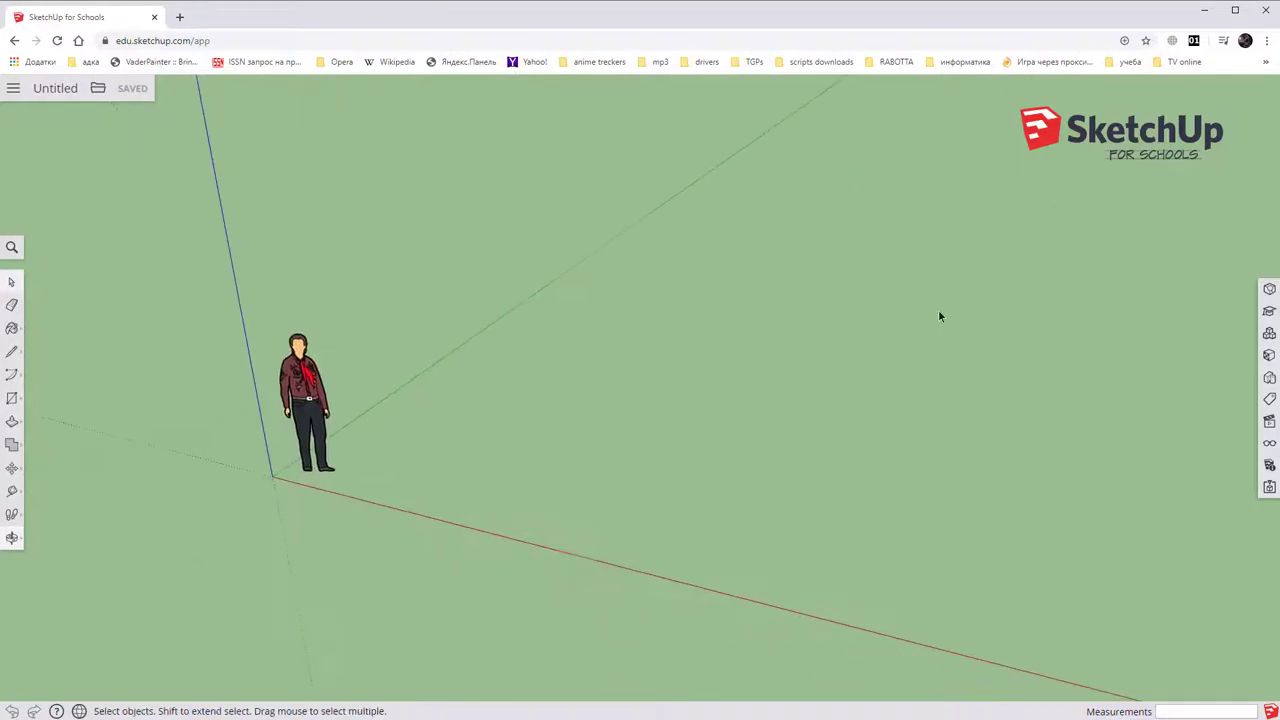
scroll(990, 275, "down", 2)
middle_click_drag(1013, 252, 749, 317)
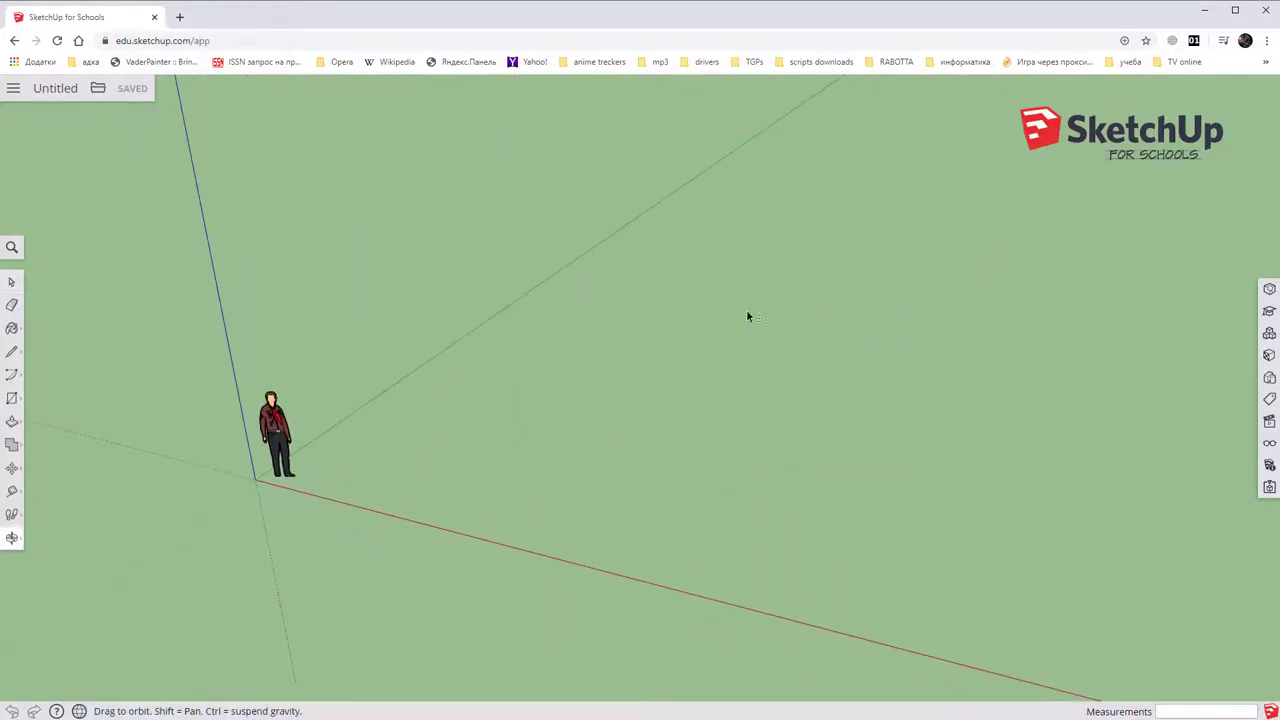
left_click(13, 357)
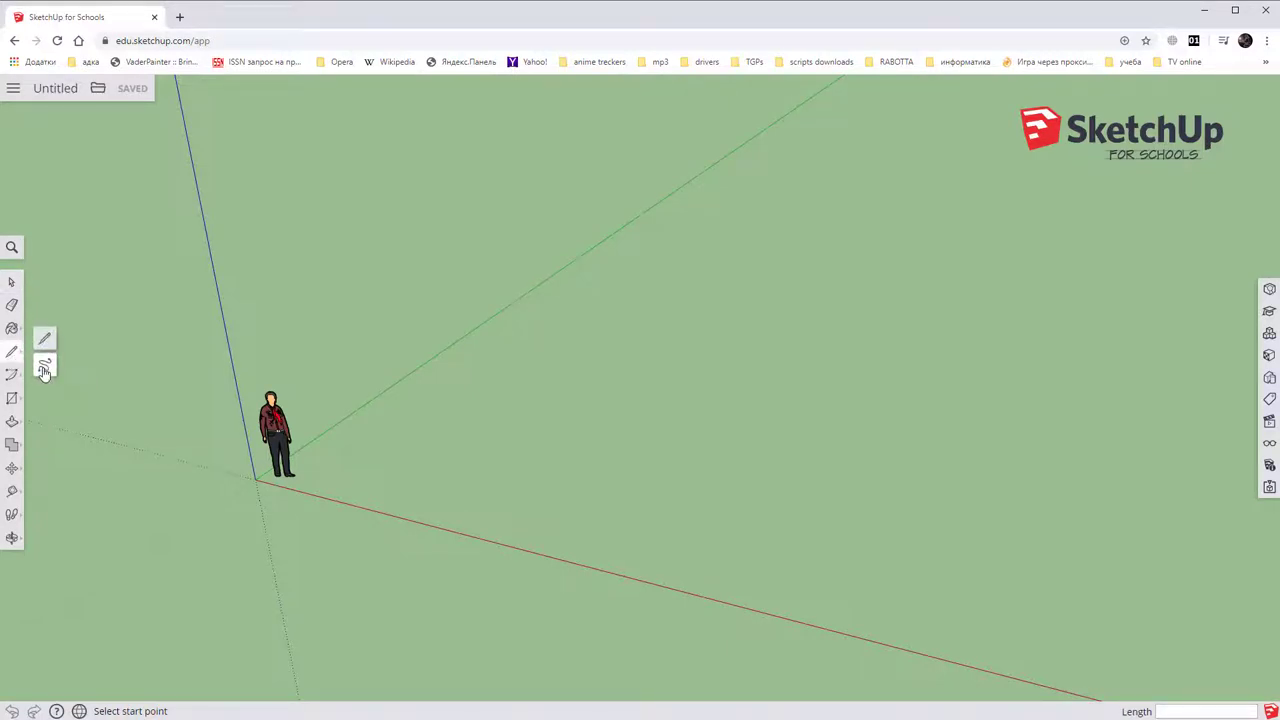
left_click(44, 369)
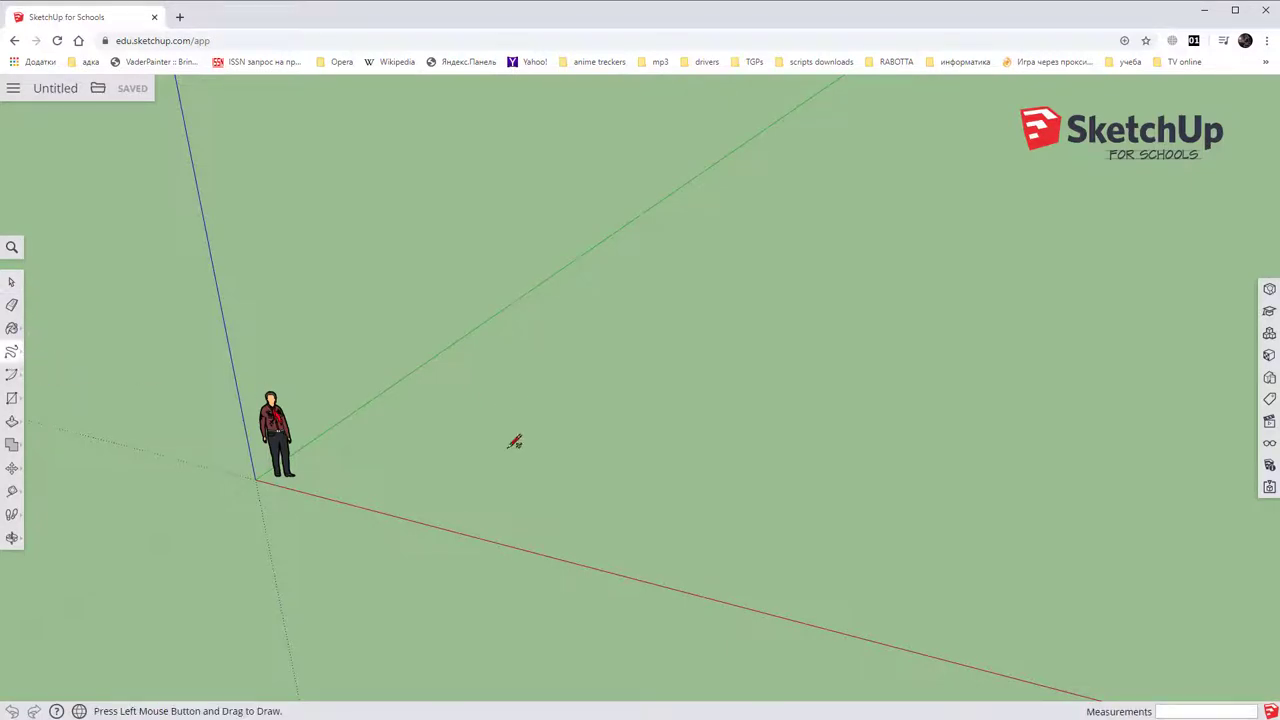
mouse_move(503, 473)
left_mouse_down()
mouse_move(1168, 368)
mouse_move(548, 502)
mouse_move(505, 472)
left_mouse_up()
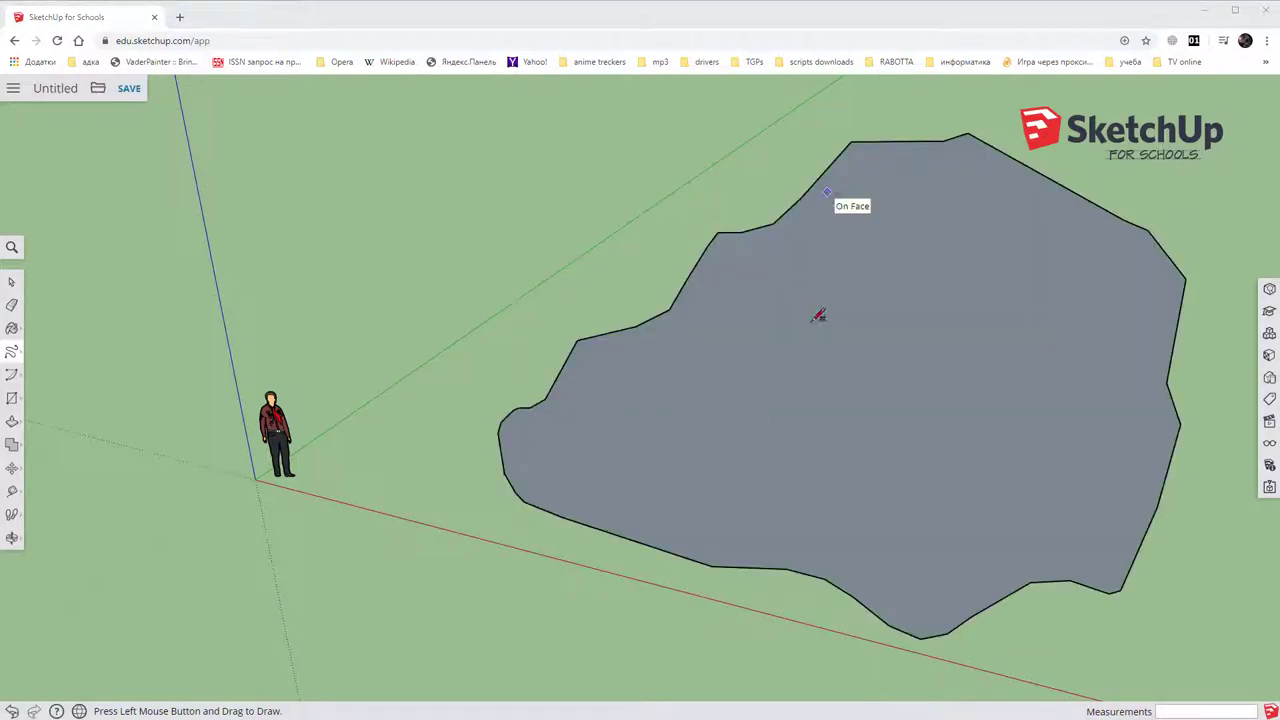
left_click(12, 421)
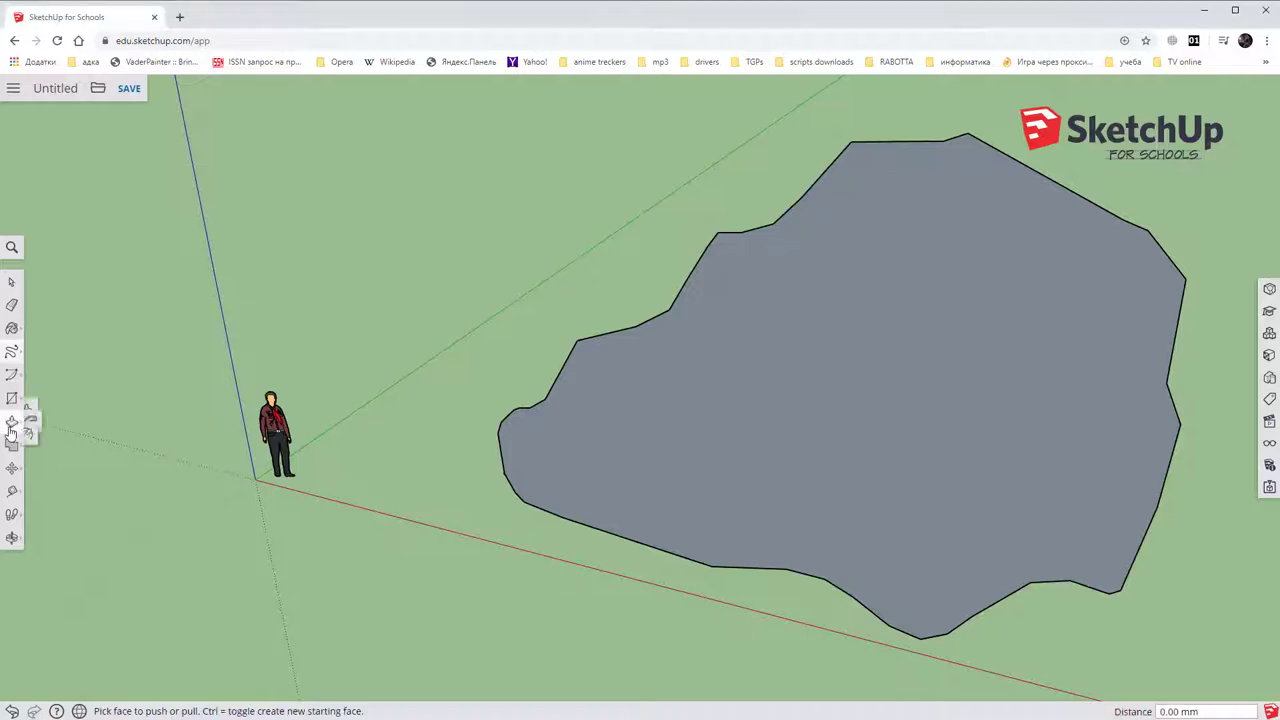
left_click(47, 450)
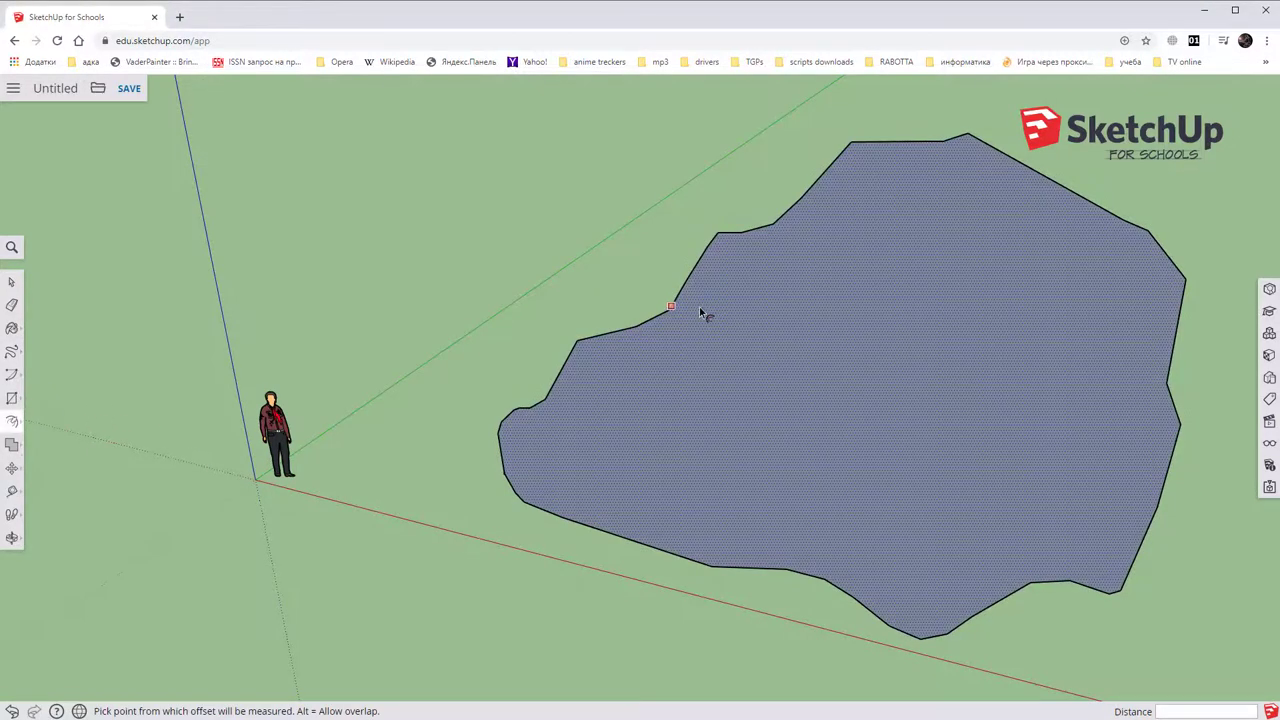
left_click(633, 327)
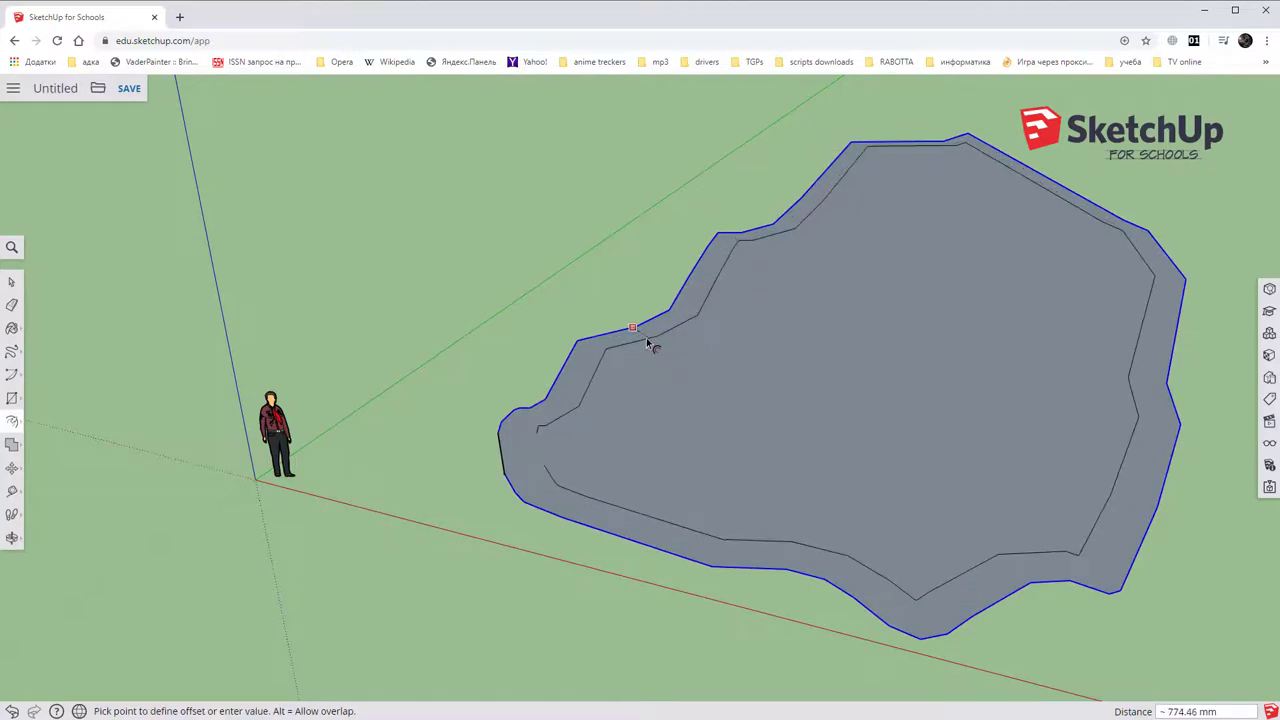
left_click(643, 340)
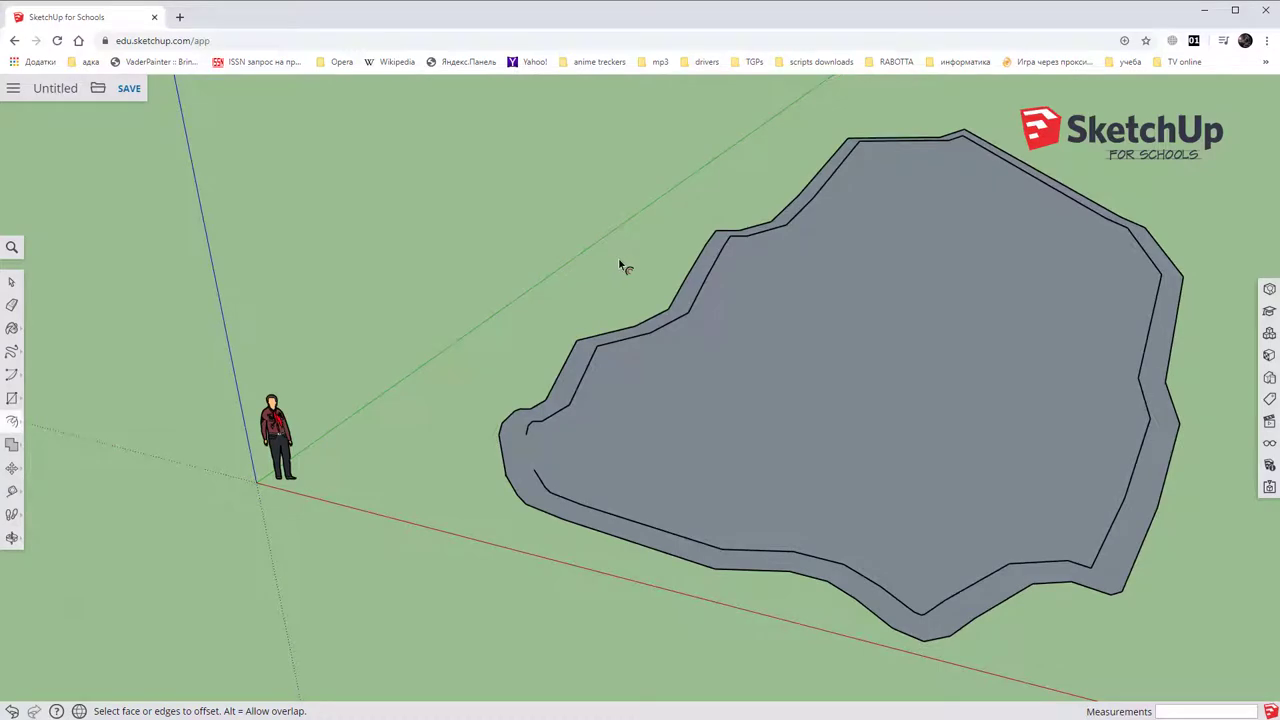
left_click(11, 711)
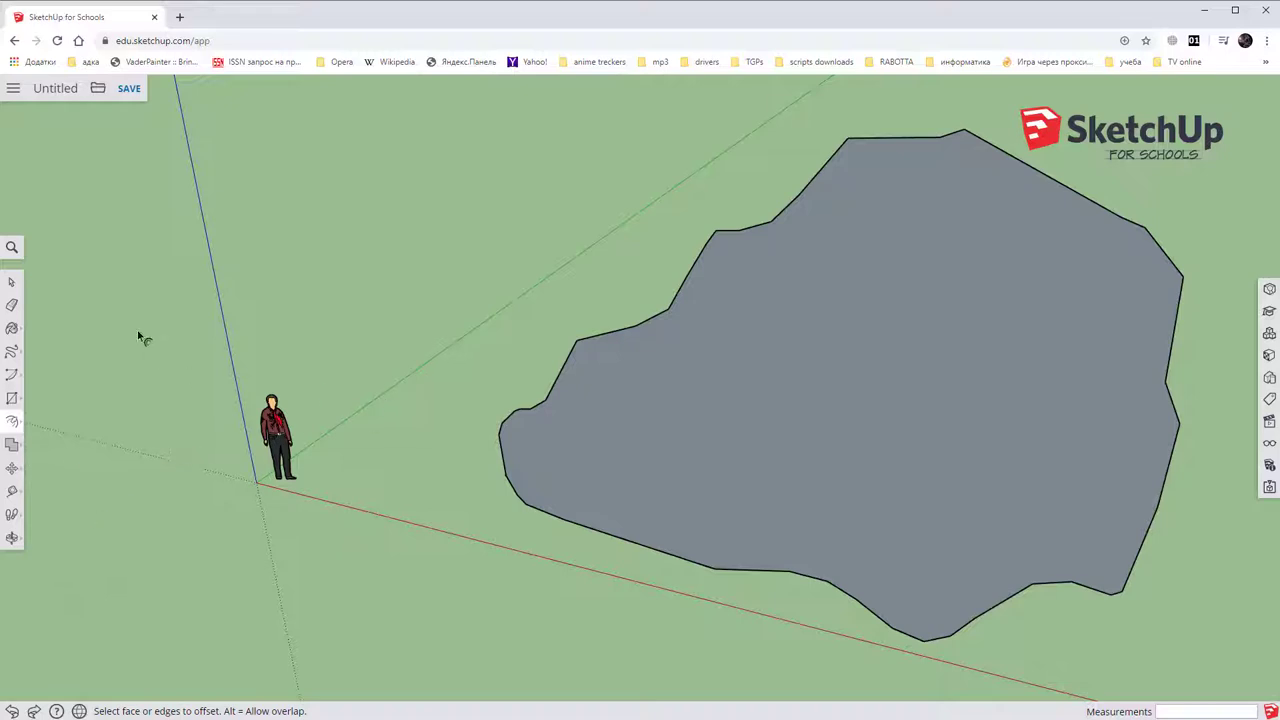
key("space")
Offset the pond's edge inward twice, making a narrow rim band and a second inner band.
double_click(675, 380)
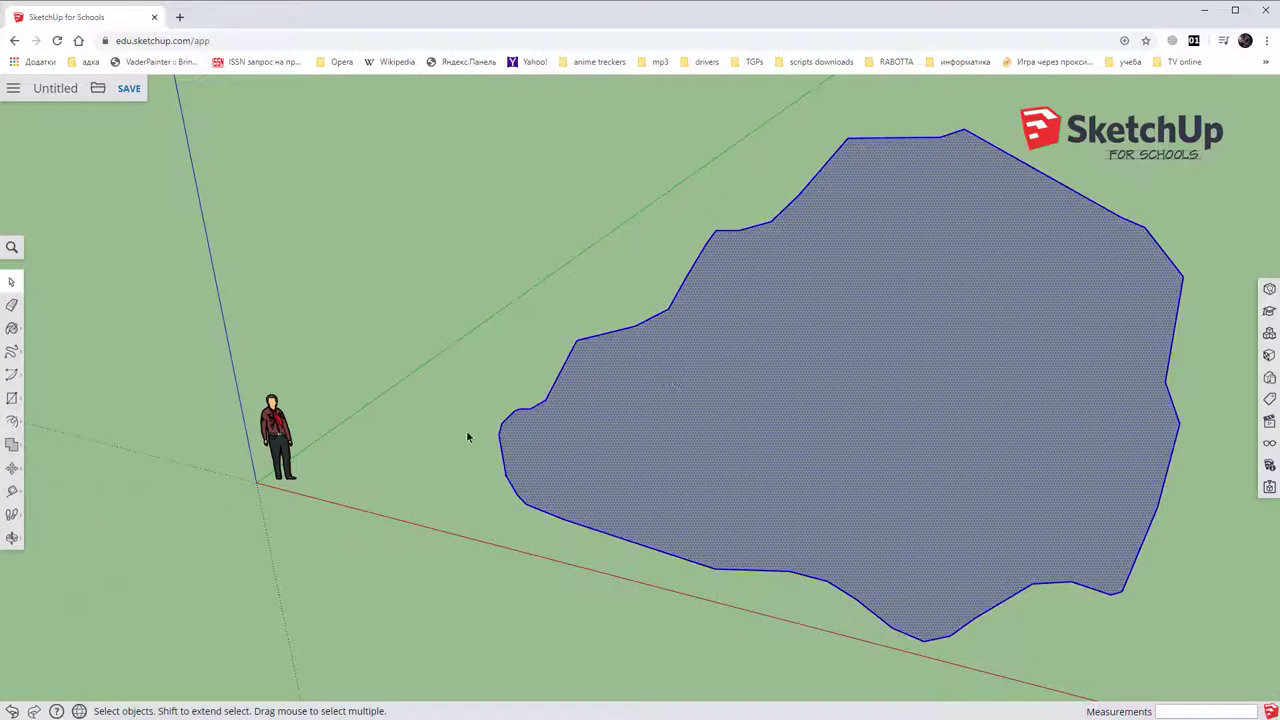
left_click(12, 421)
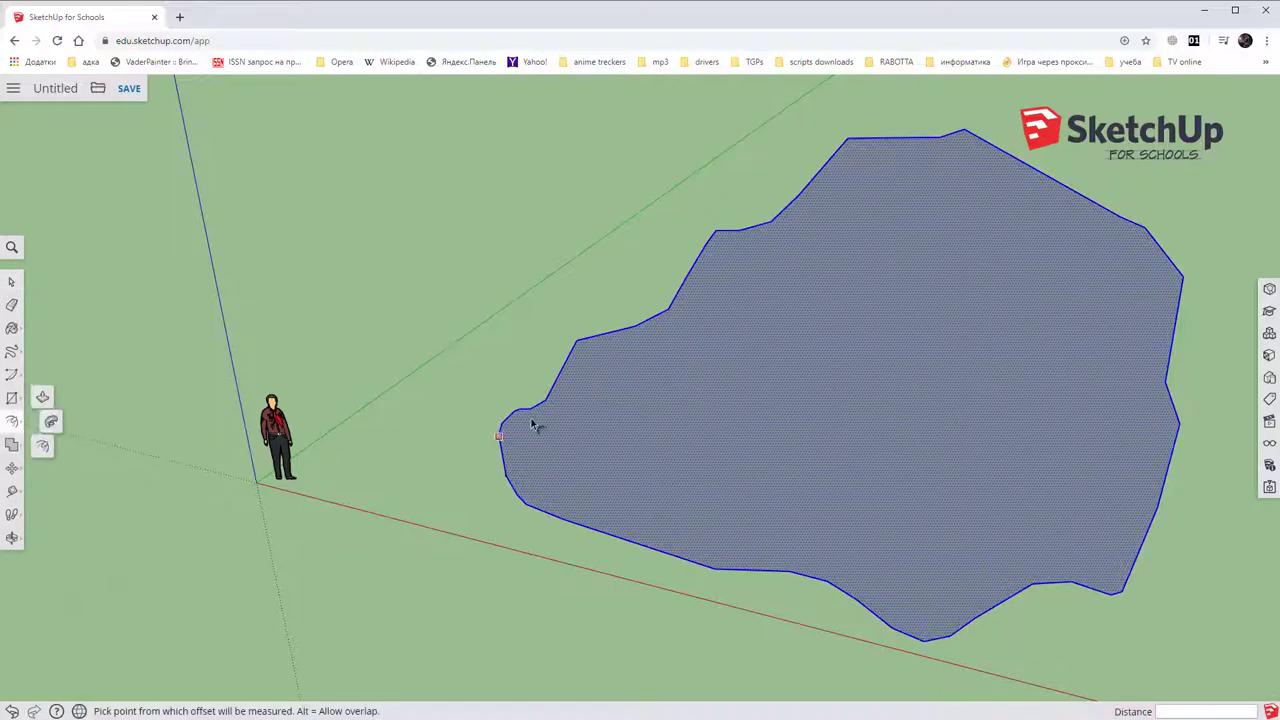
left_click(561, 372)
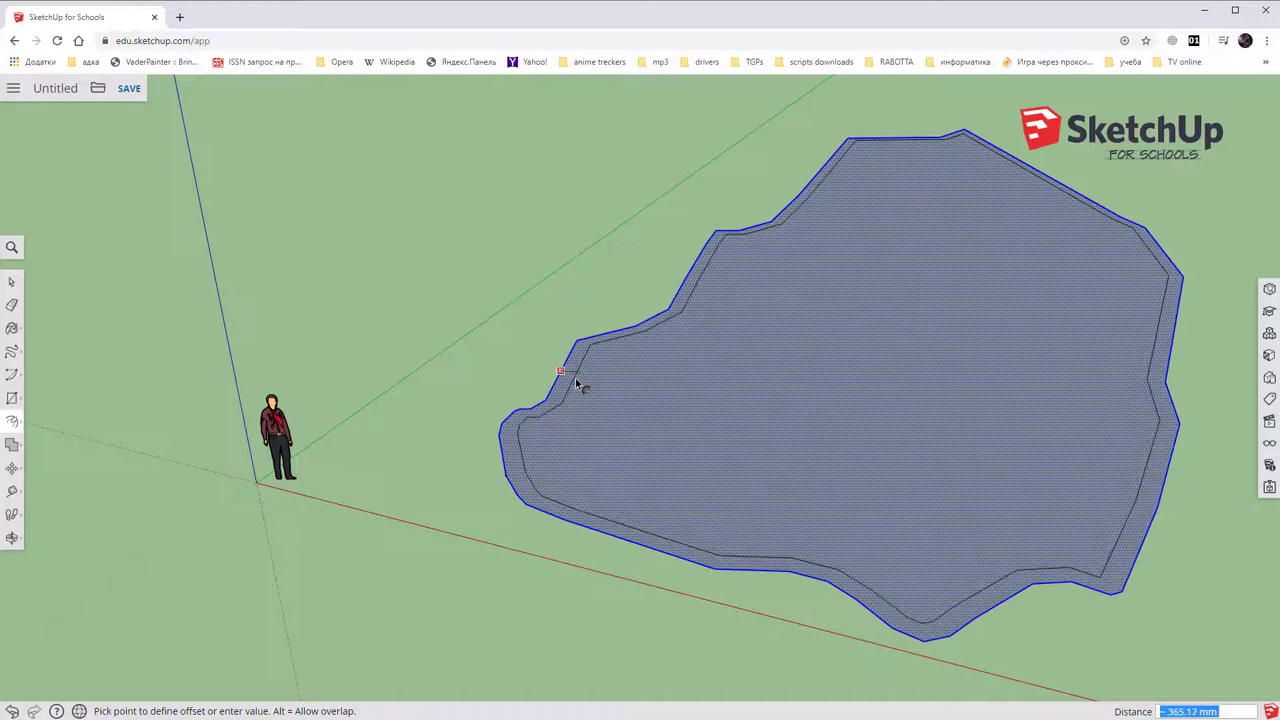
left_click(576, 381)
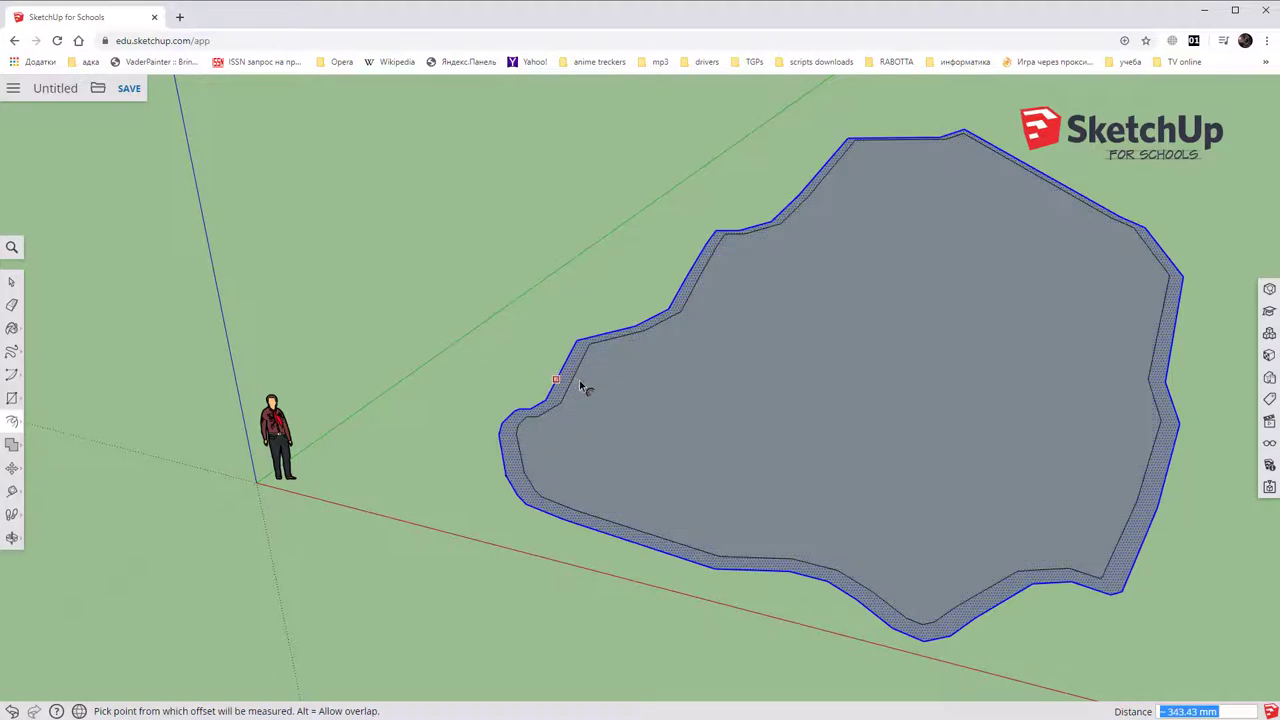
left_click(574, 376)
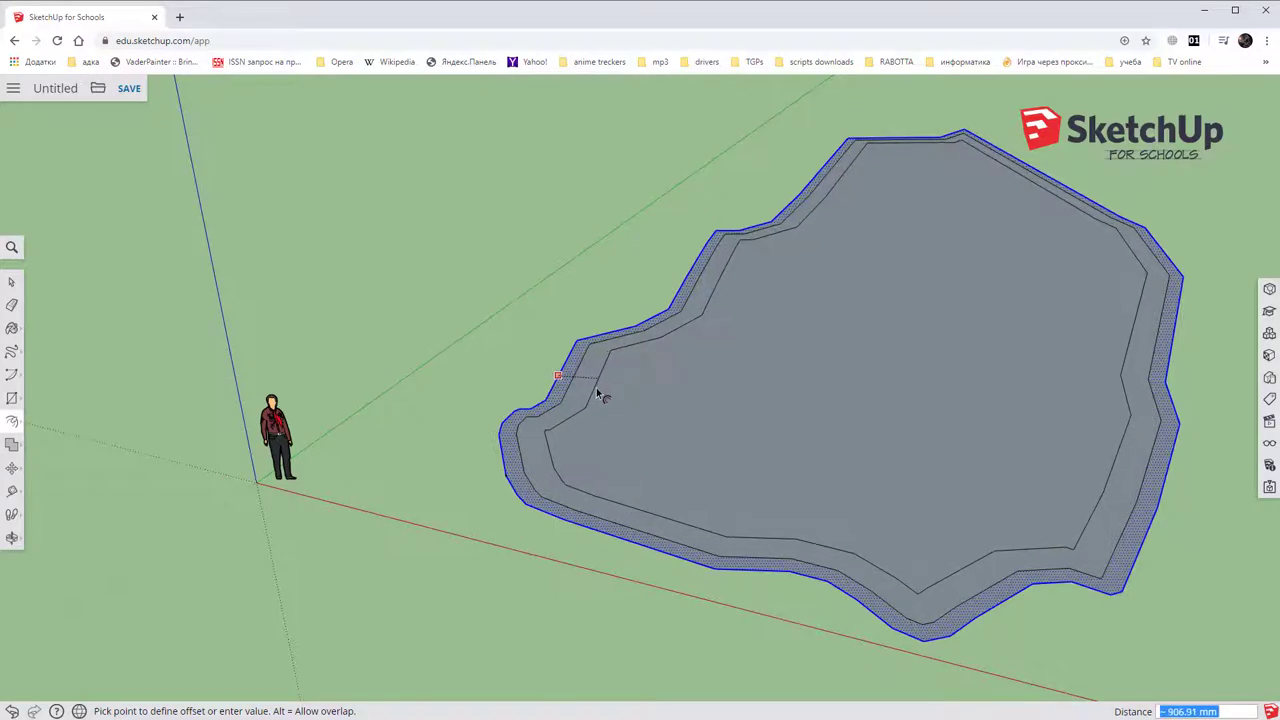
left_click(598, 394)
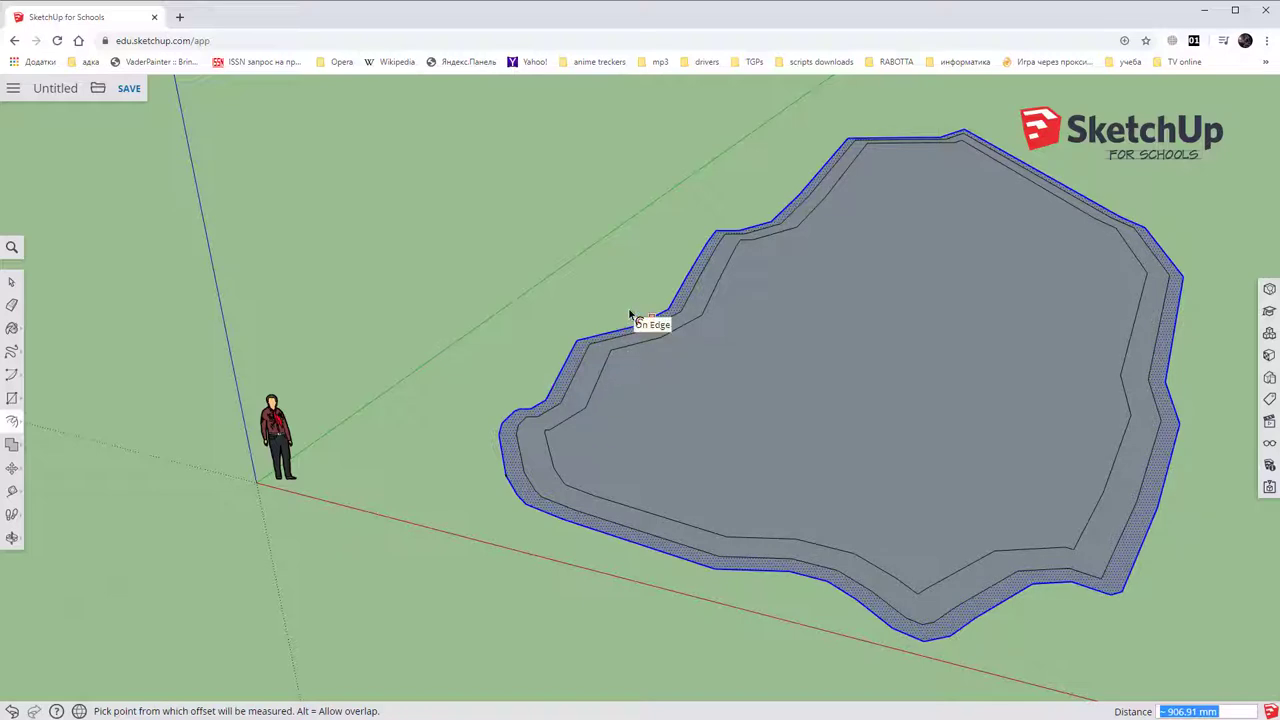
Select only the central floor face of the pond.
left_click(12, 282)
left_click(806, 400)
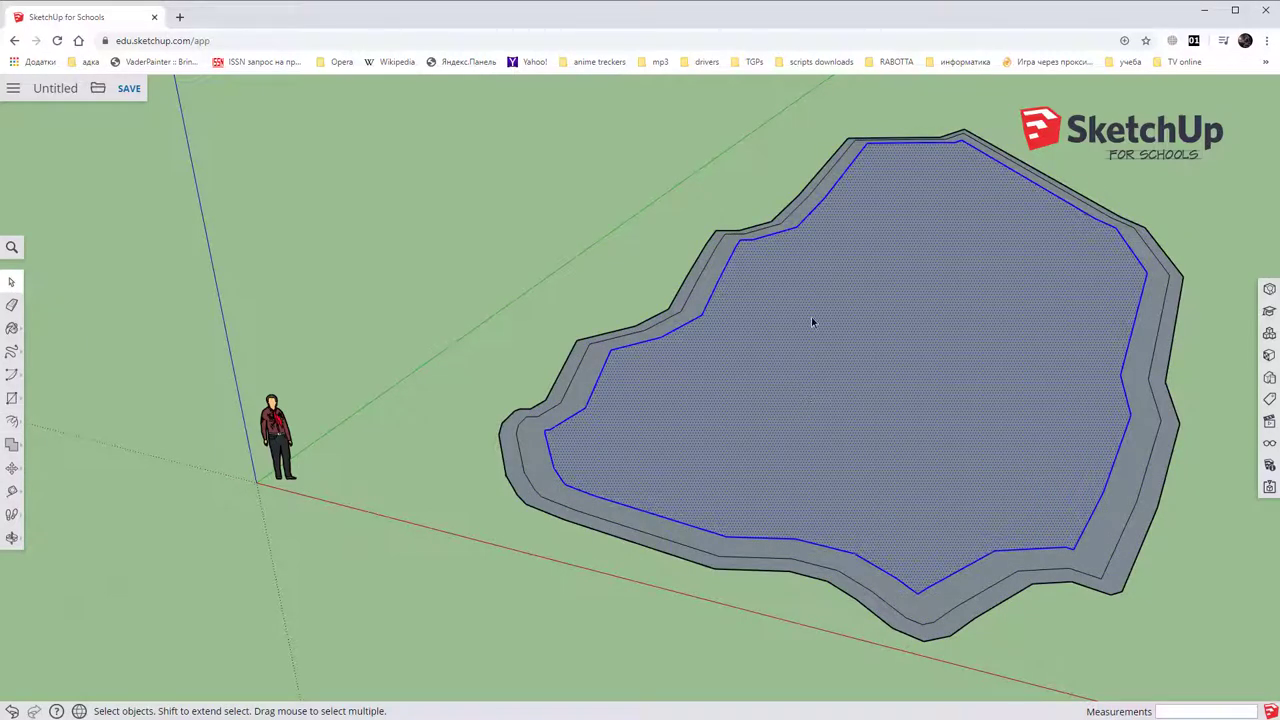
left_click(768, 338)
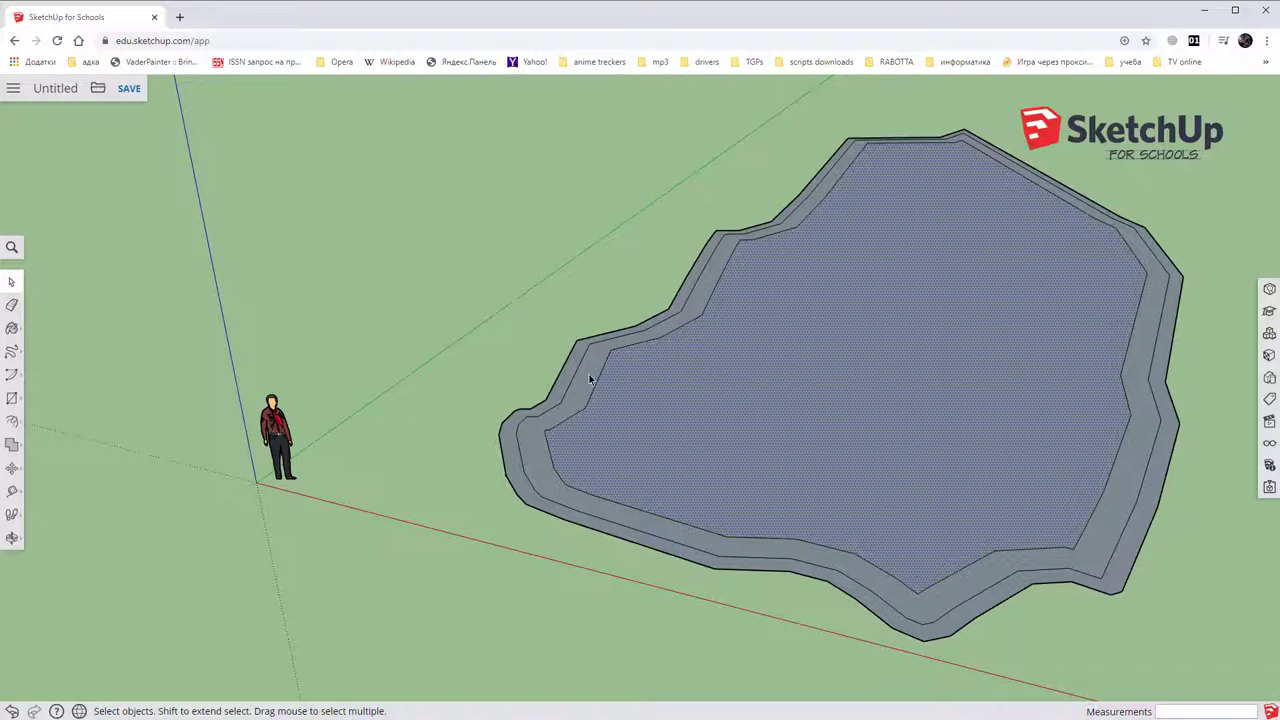
left_click(12, 425)
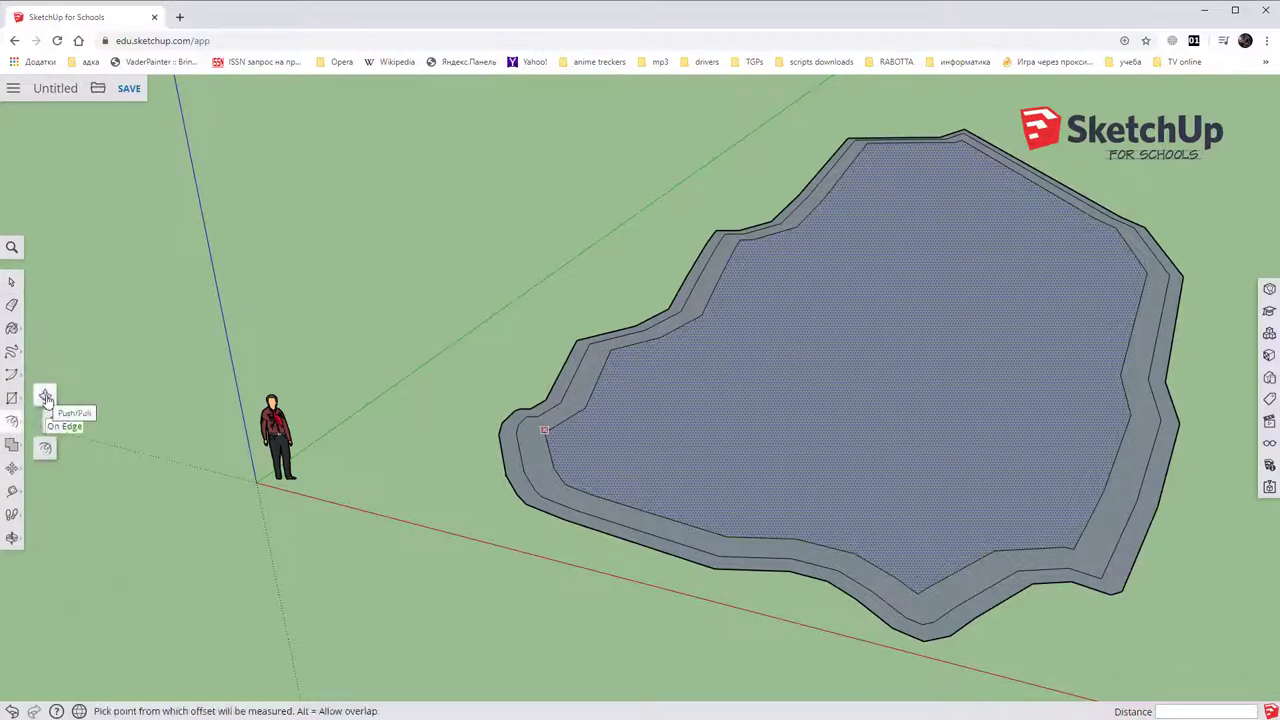
Raise the outer rim into a wall, push the ledge down, and sink the floor 152.72 mm.
left_click(48, 402)
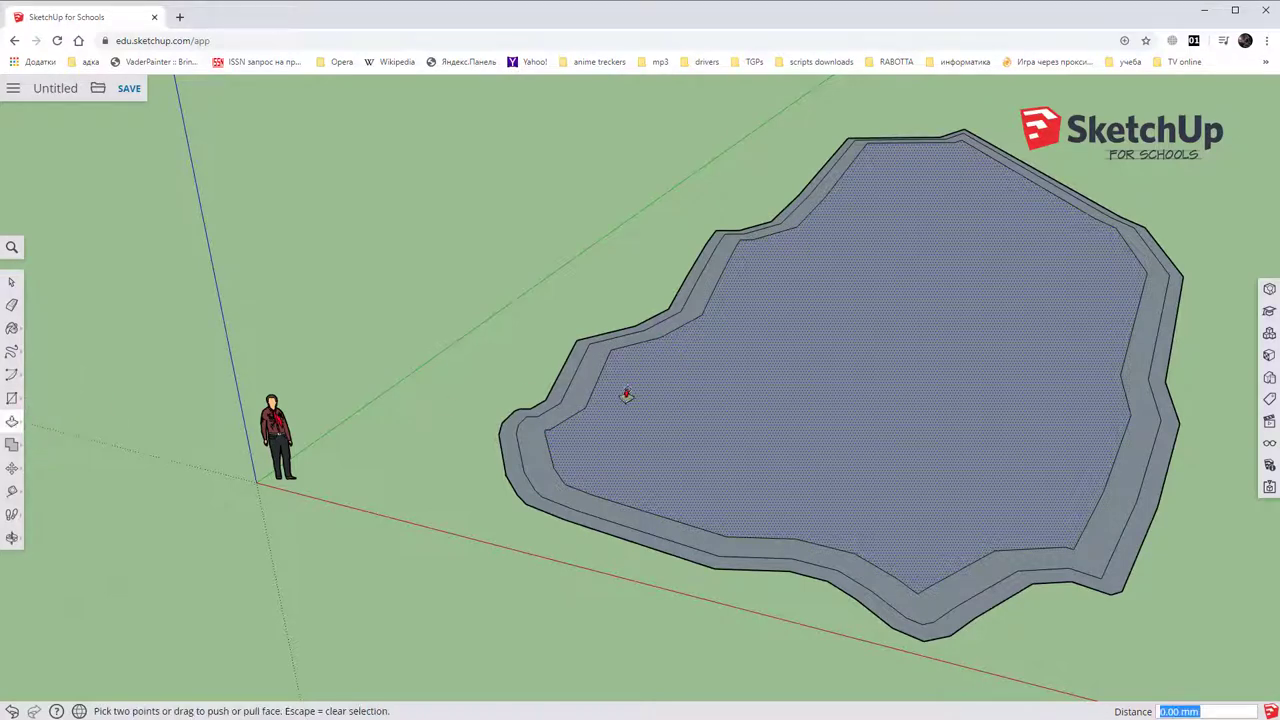
left_click(12, 282)
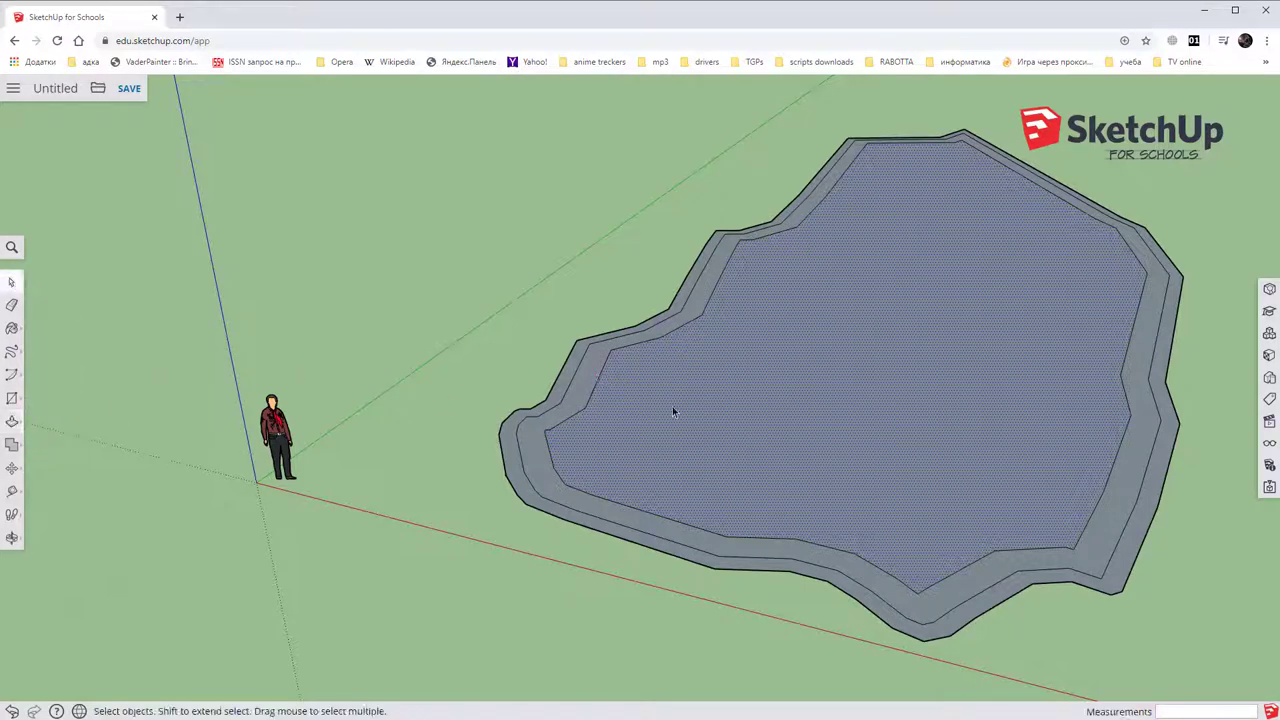
triple_click(588, 377)
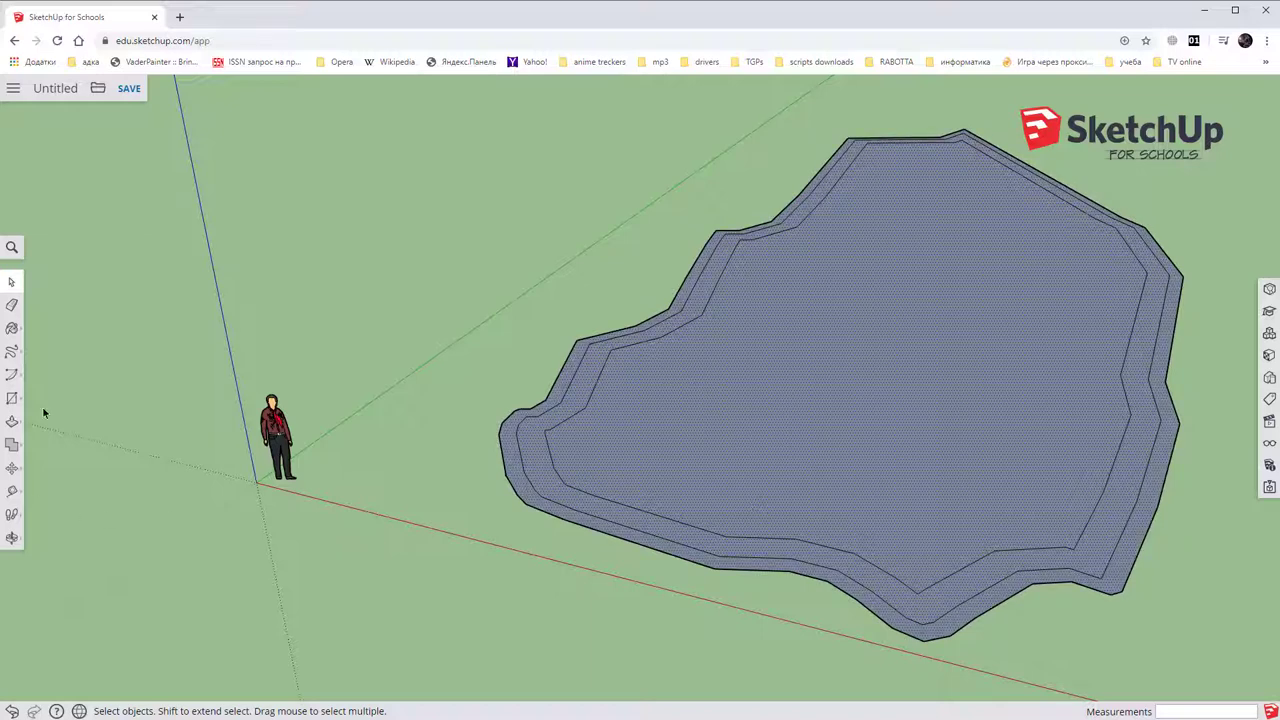
left_click(12, 421)
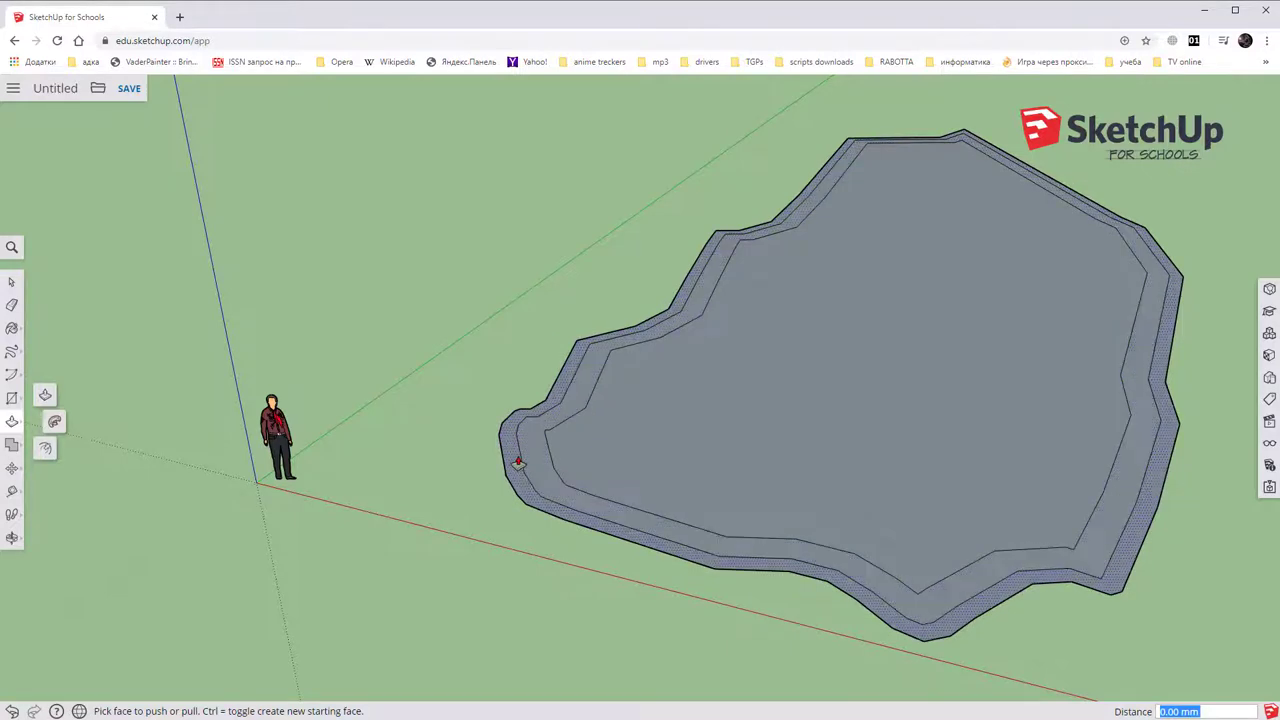
left_click_drag(518, 463, 513, 417)
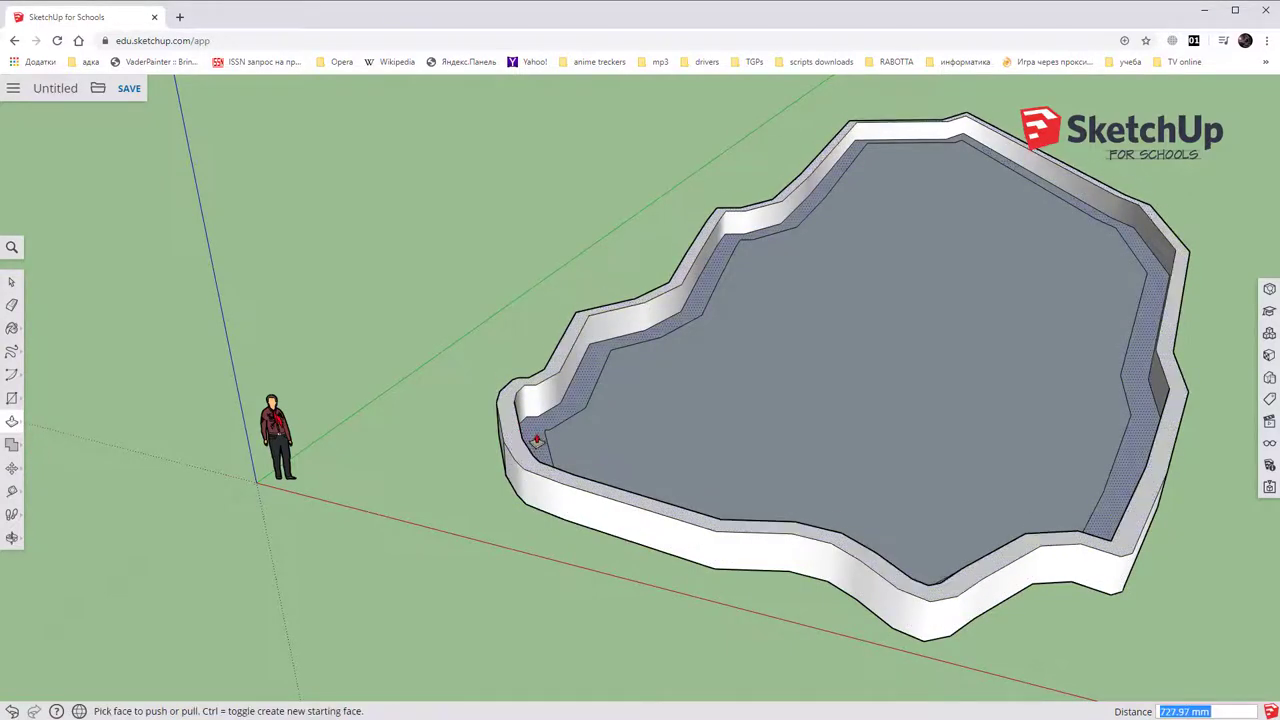
left_click_drag(529, 443, 551, 427)
left_click_drag(717, 434, 717, 426)
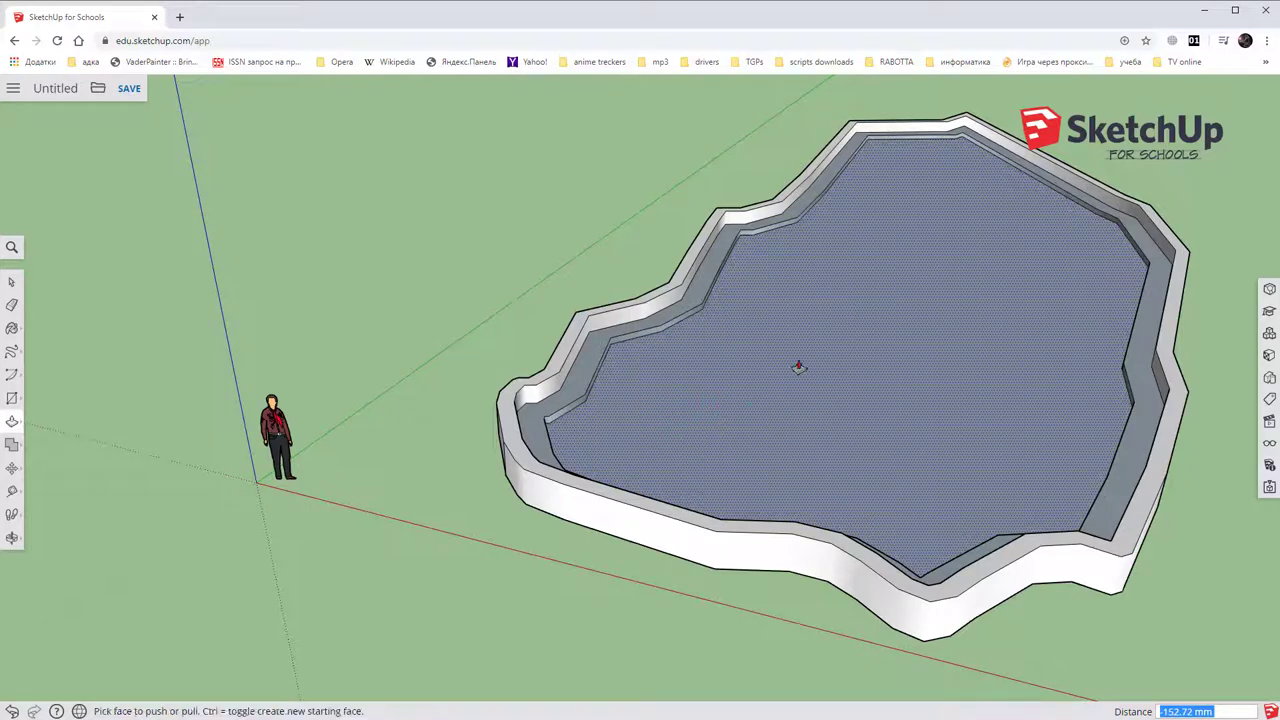
Orbit around the pond to inspect its walls and look down inside.
mouse_move(863, 307)
middle_mouse_down()
mouse_move(943, 266)
mouse_move(994, 286)
middle_mouse_up()
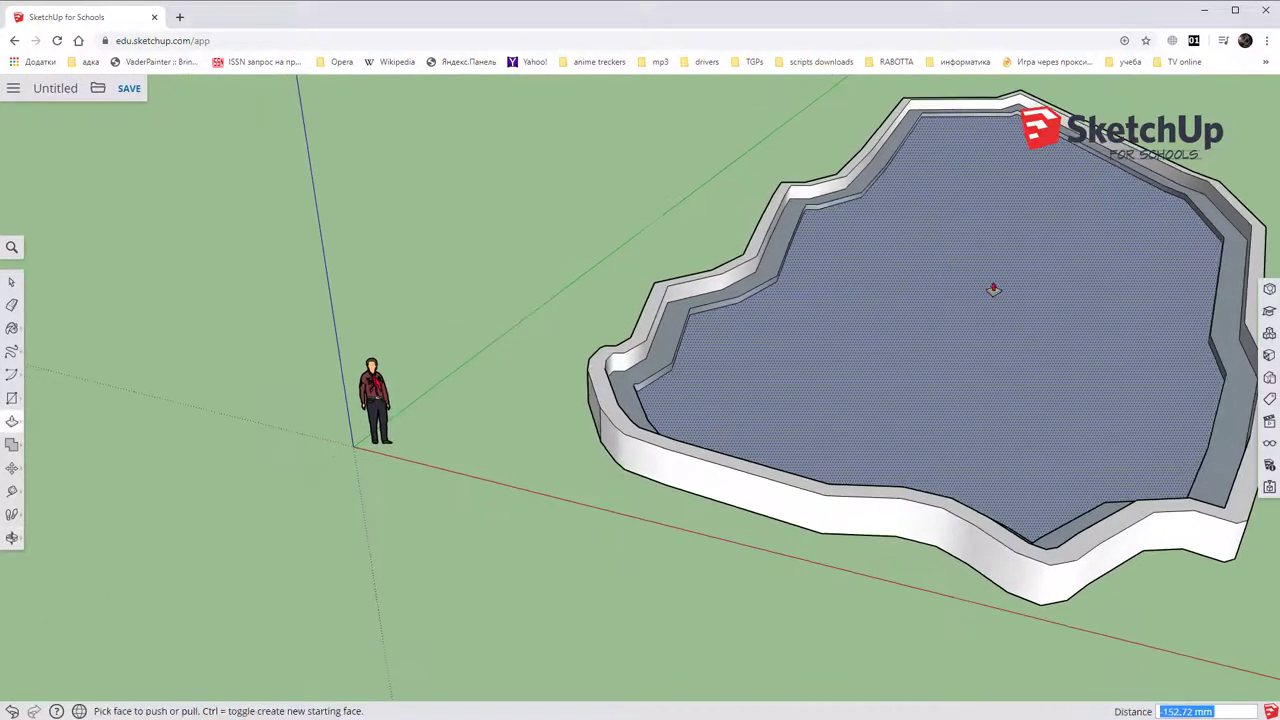
mouse_move(1016, 244)
middle_mouse_down()
mouse_move(971, 229)
mouse_move(634, 220)
mouse_move(875, 283)
mouse_move(1037, 249)
mouse_move(1137, 257)
mouse_move(999, 280)
mouse_move(974, 300)
middle_mouse_up()
key("p")
mouse_move(699, 437)
middle_mouse_down()
mouse_move(737, 434)
mouse_move(860, 370)
mouse_move(946, 391)
mouse_move(900, 426)
middle_mouse_up()
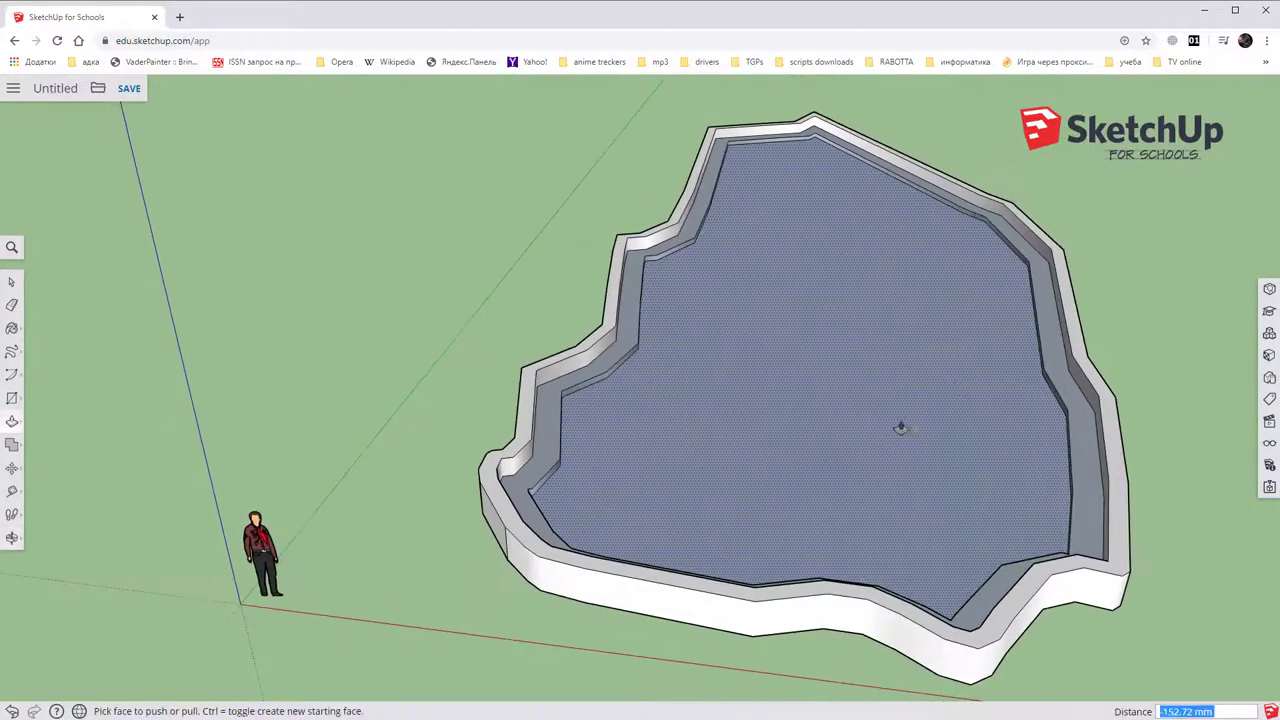
Draw a freehand heart-shaped outline on the pond floor.
left_click(12, 376)
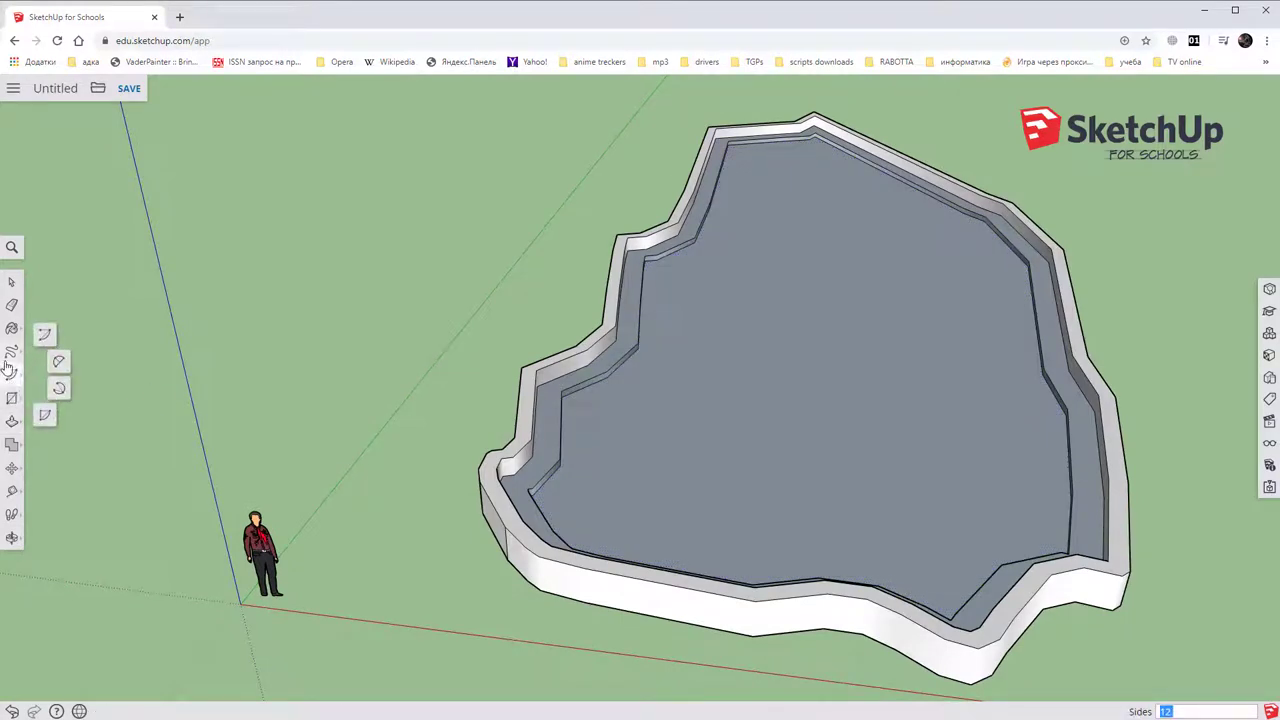
left_click(12, 362)
left_click(45, 370)
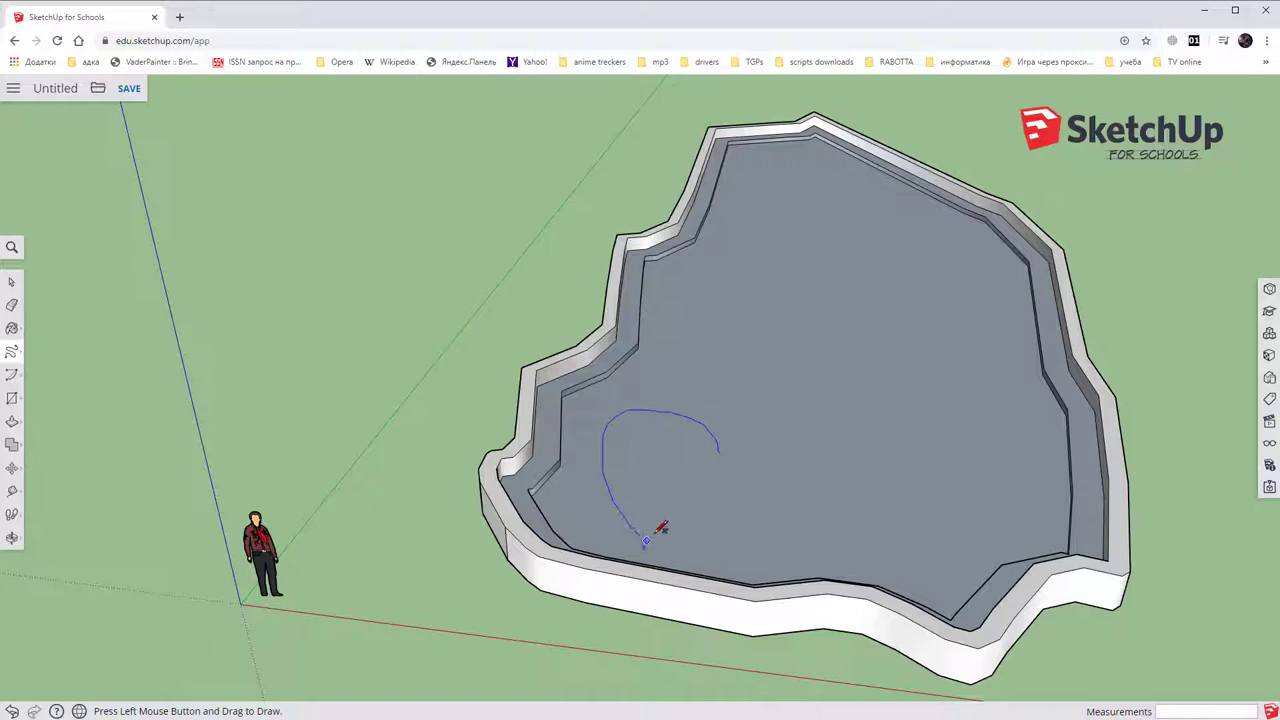
left_click_drag(797, 462, 722, 448)
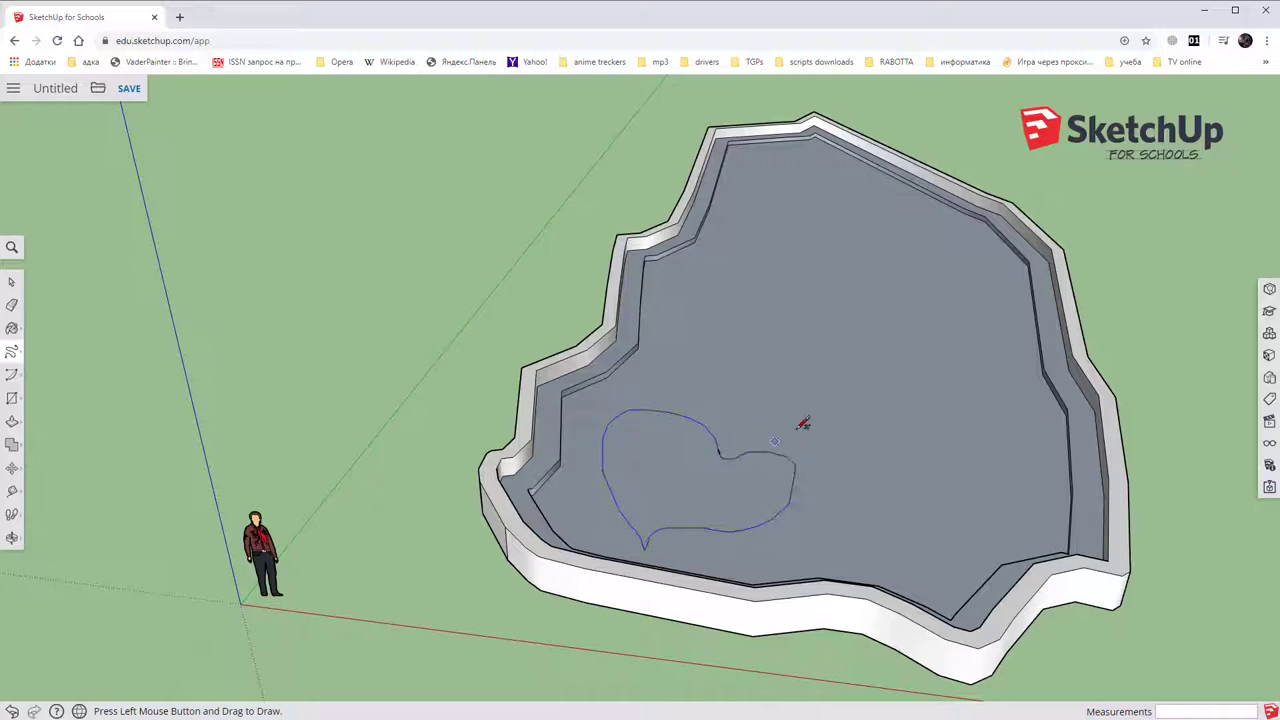
scroll(723, 450, "up", 3)
scroll(722, 448, "up", 3)
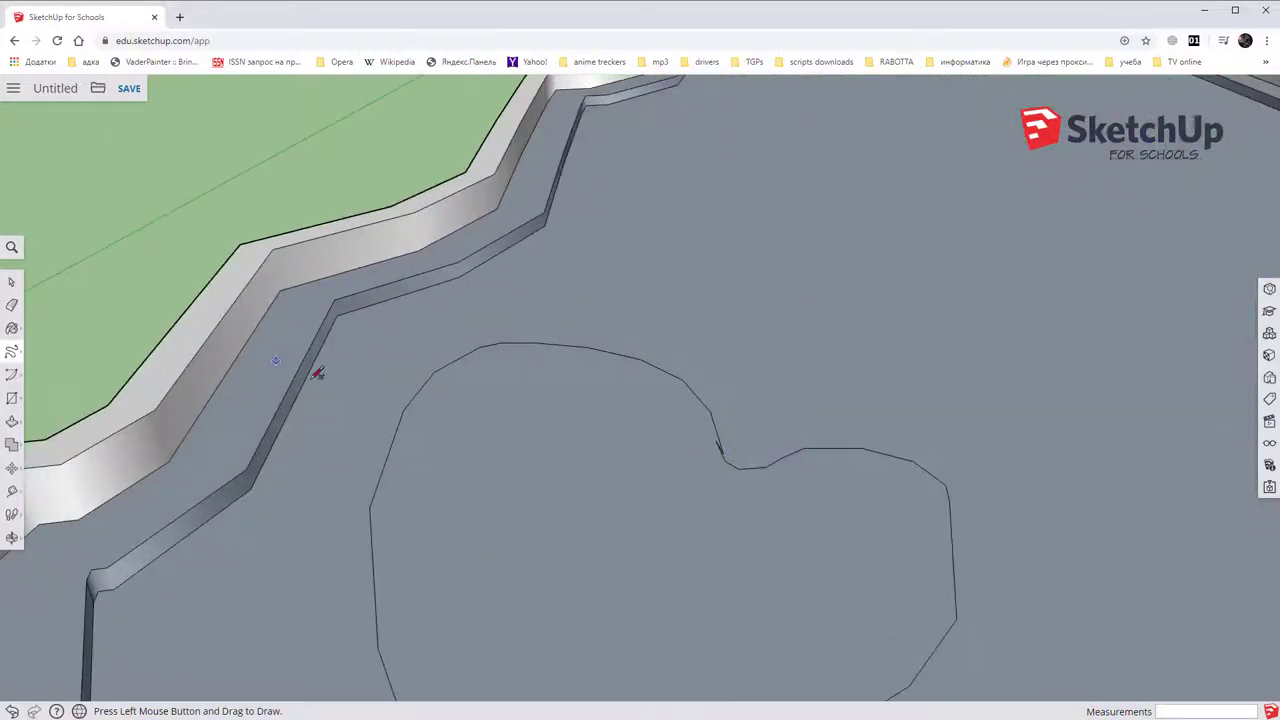
scroll(757, 449, "up", 2)
scroll(770, 437, "up", 3)
scroll(771, 435, "down", 3)
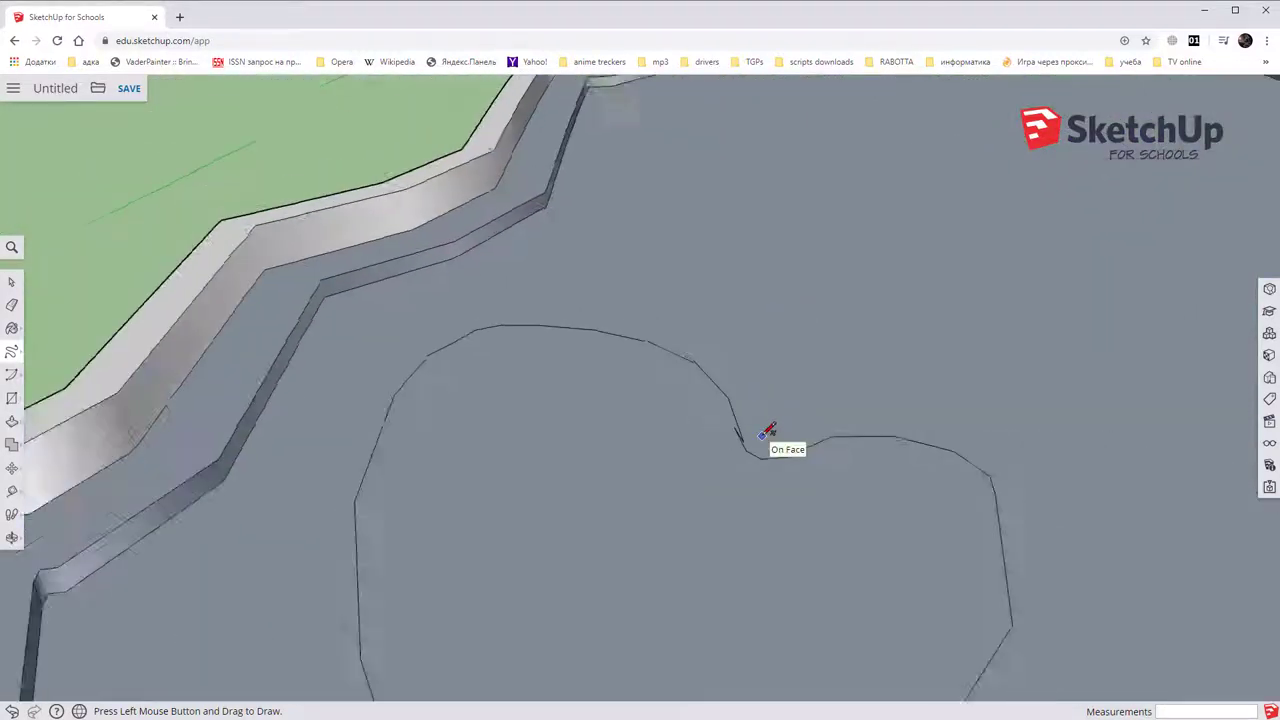
scroll(771, 435, "down", 2)
scroll(651, 437, "up", 3)
scroll(504, 368, "up", 2)
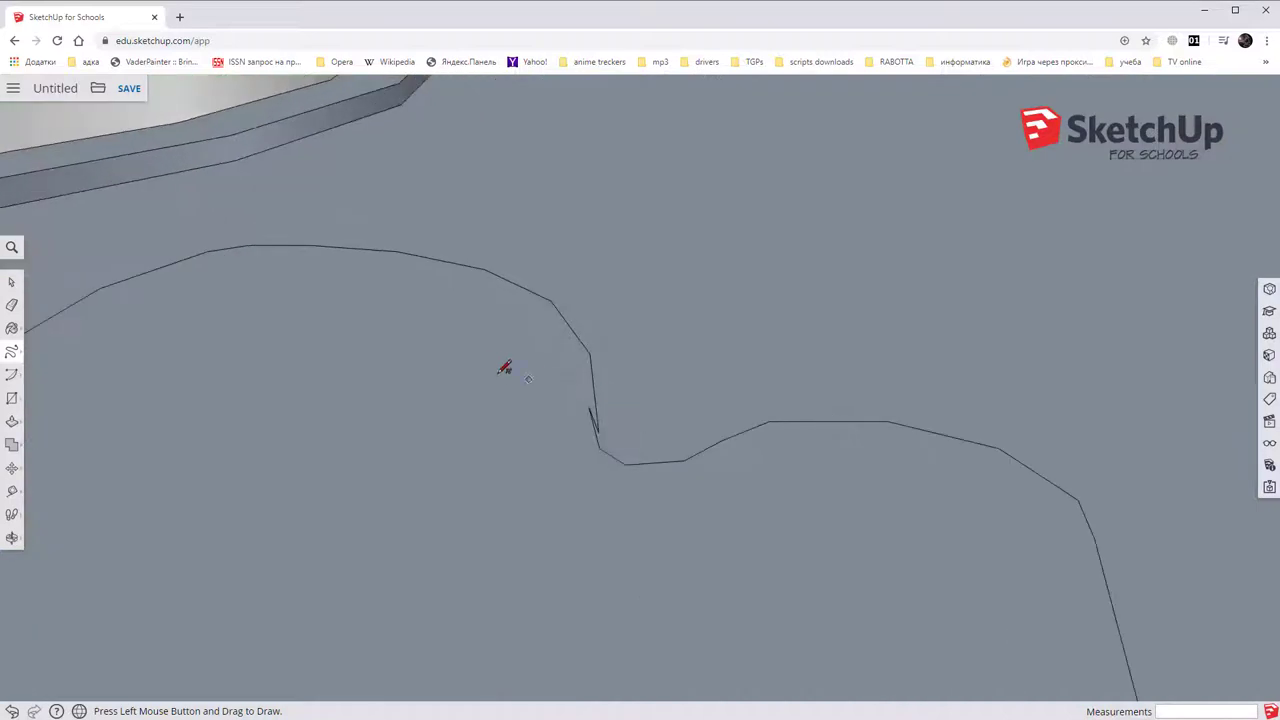
Pull the heart face up 341.26 mm into a solid island.
key("e")
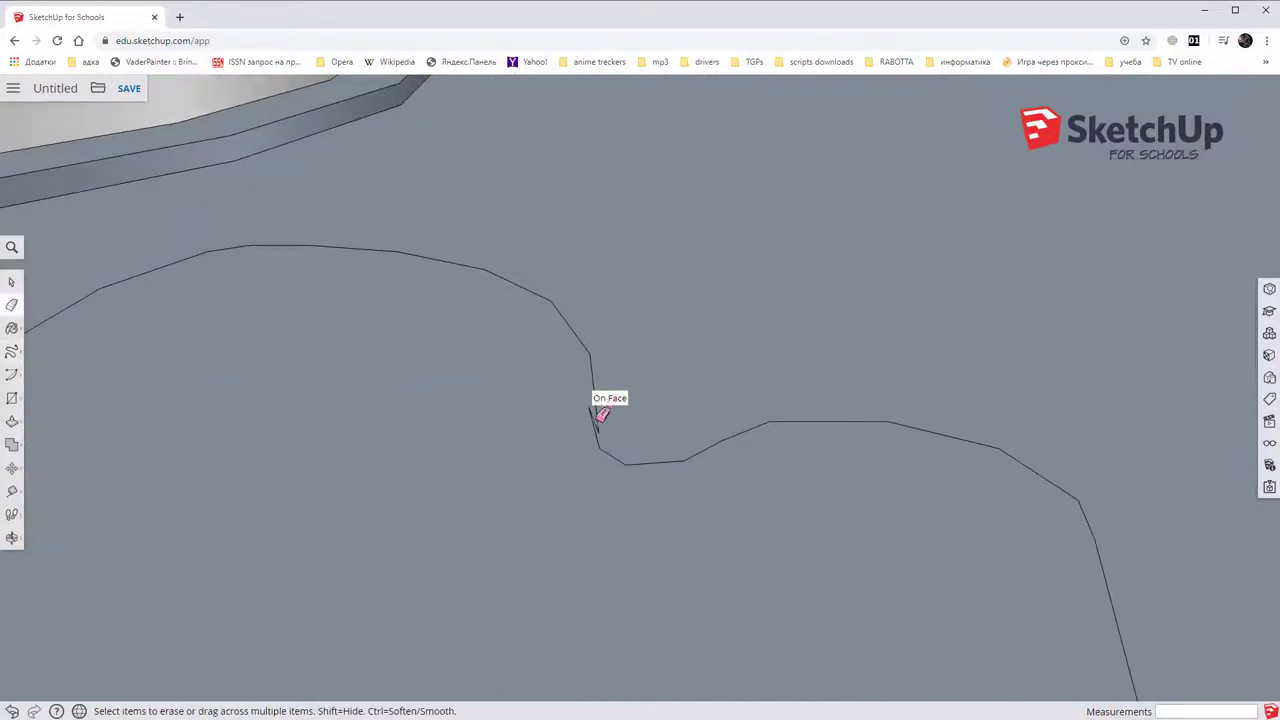
left_click(594, 410)
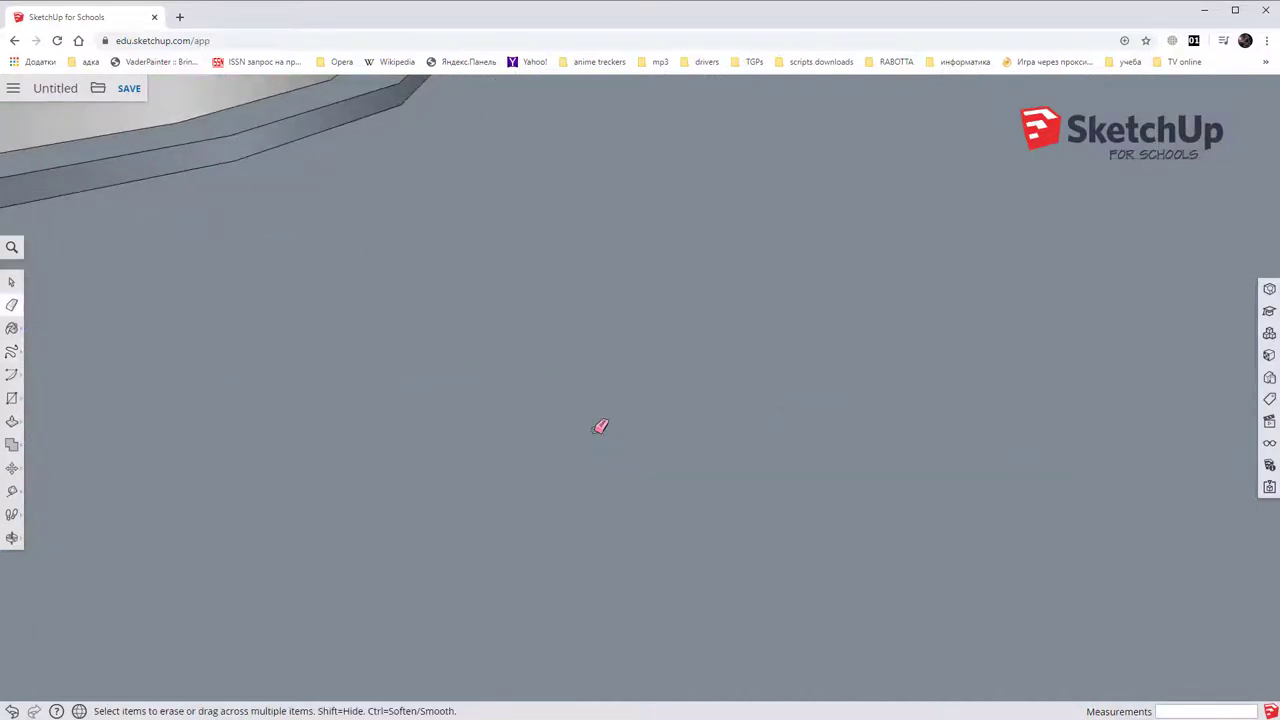
key("ctrl+z")
scroll(500, 397, "down", 2)
scroll(531, 391, "down", 2)
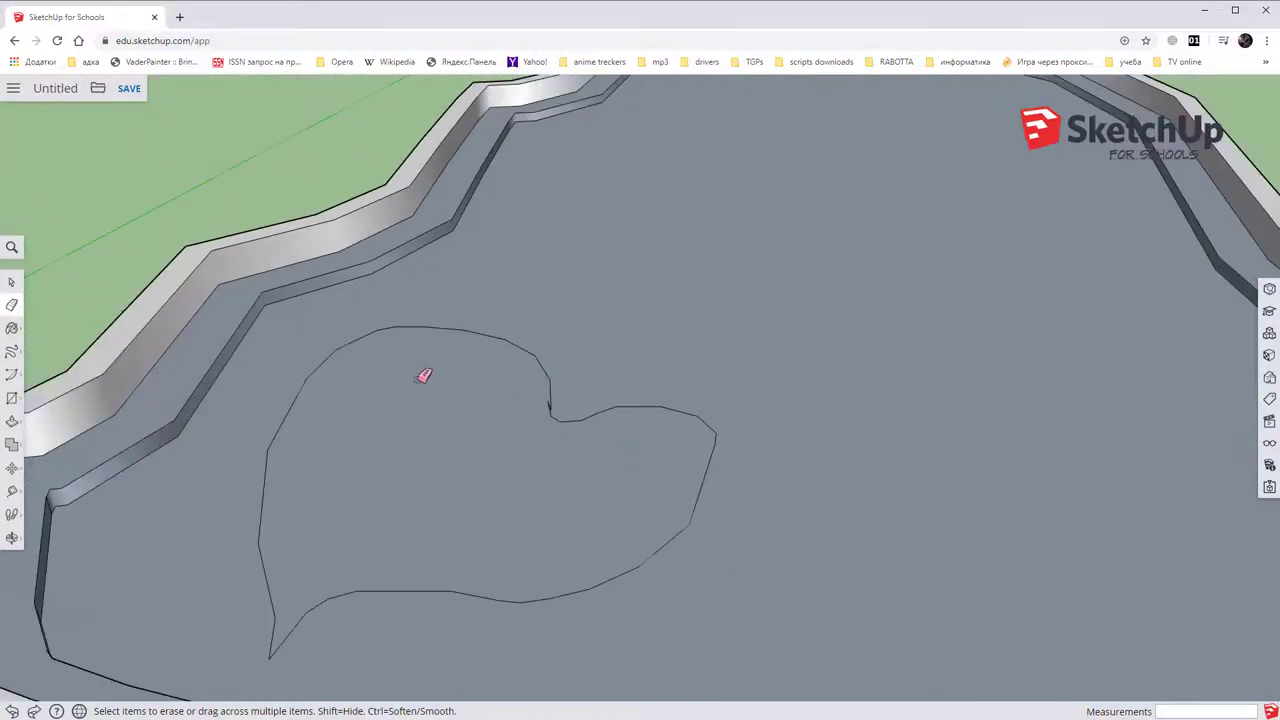
scroll(423, 371, "down", 2)
left_click(12, 424)
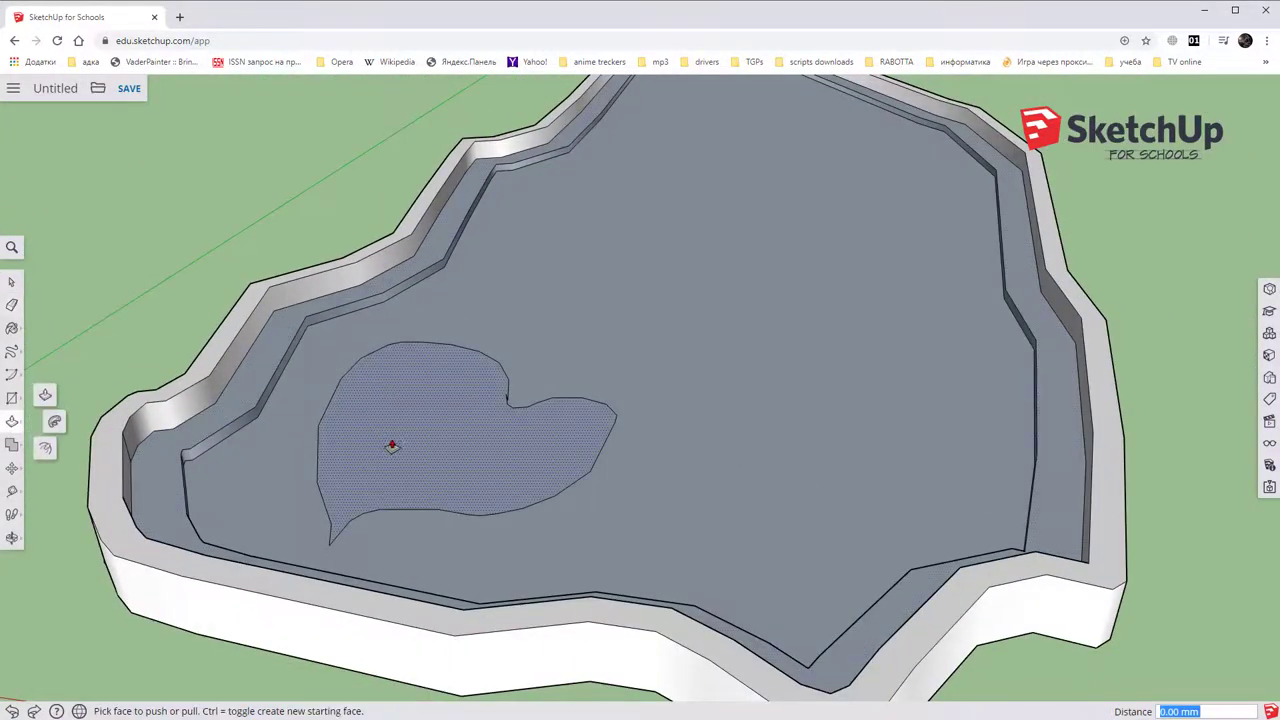
left_click_drag(427, 442, 427, 421)
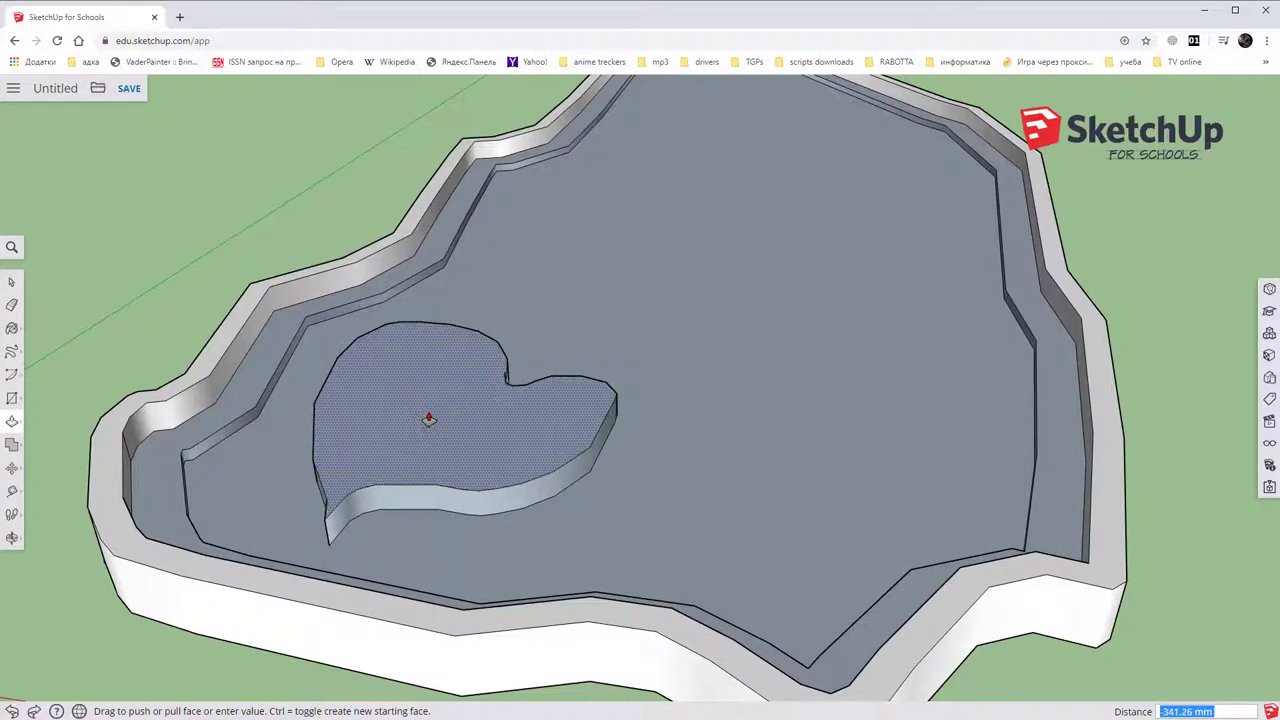
left_click_drag(427, 421, 340, 363)
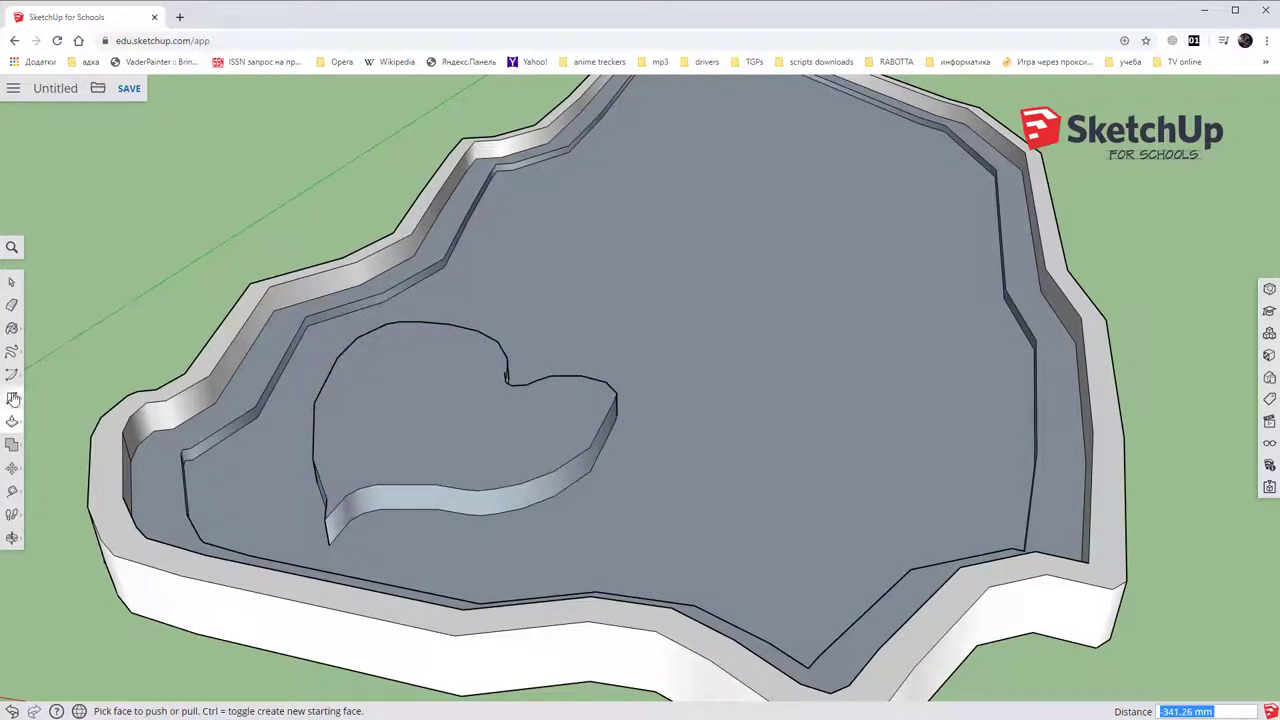
left_click(12, 398)
Draw small circles at the pool's far end and three circles along the right wall.
left_click(66, 412)
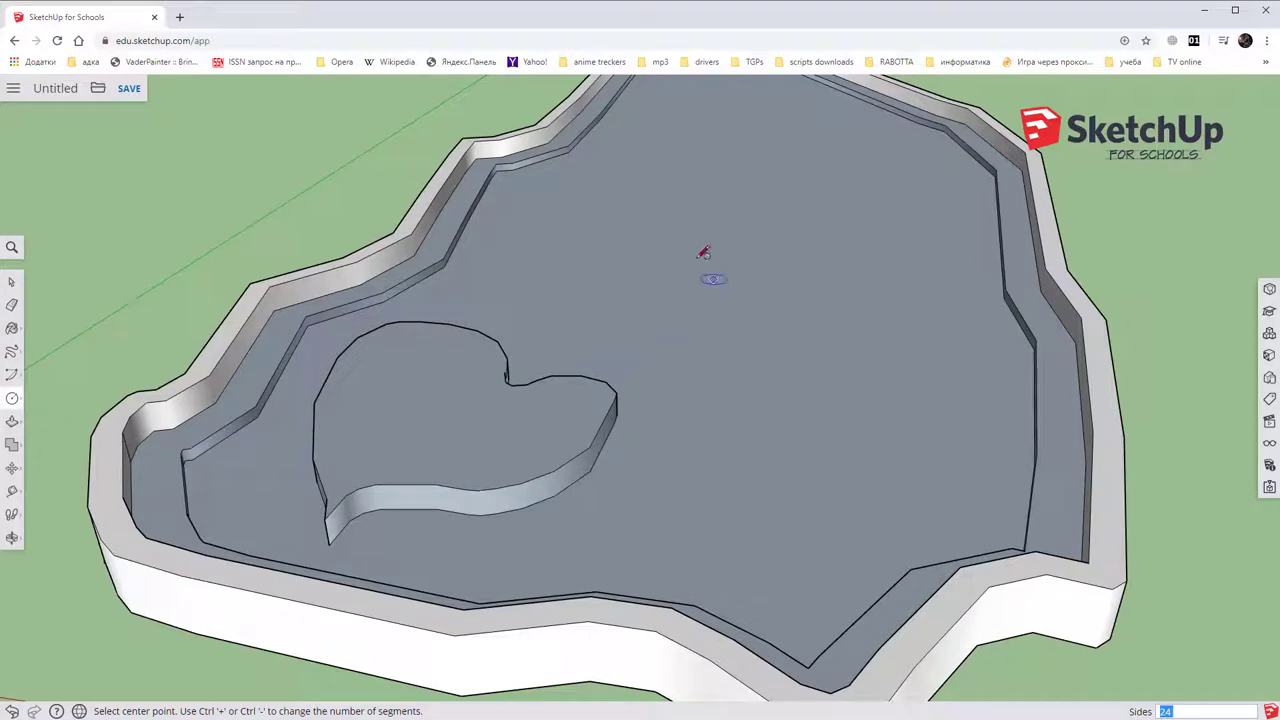
left_click(628, 205)
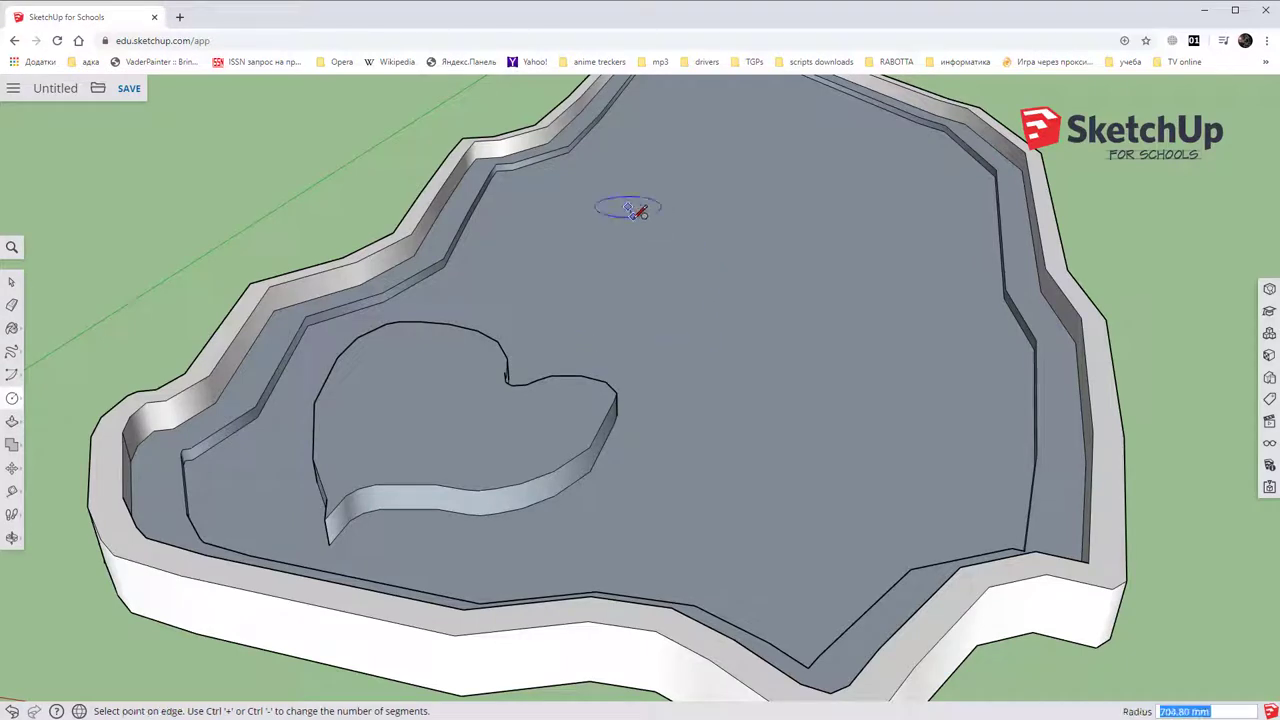
left_click(640, 212)
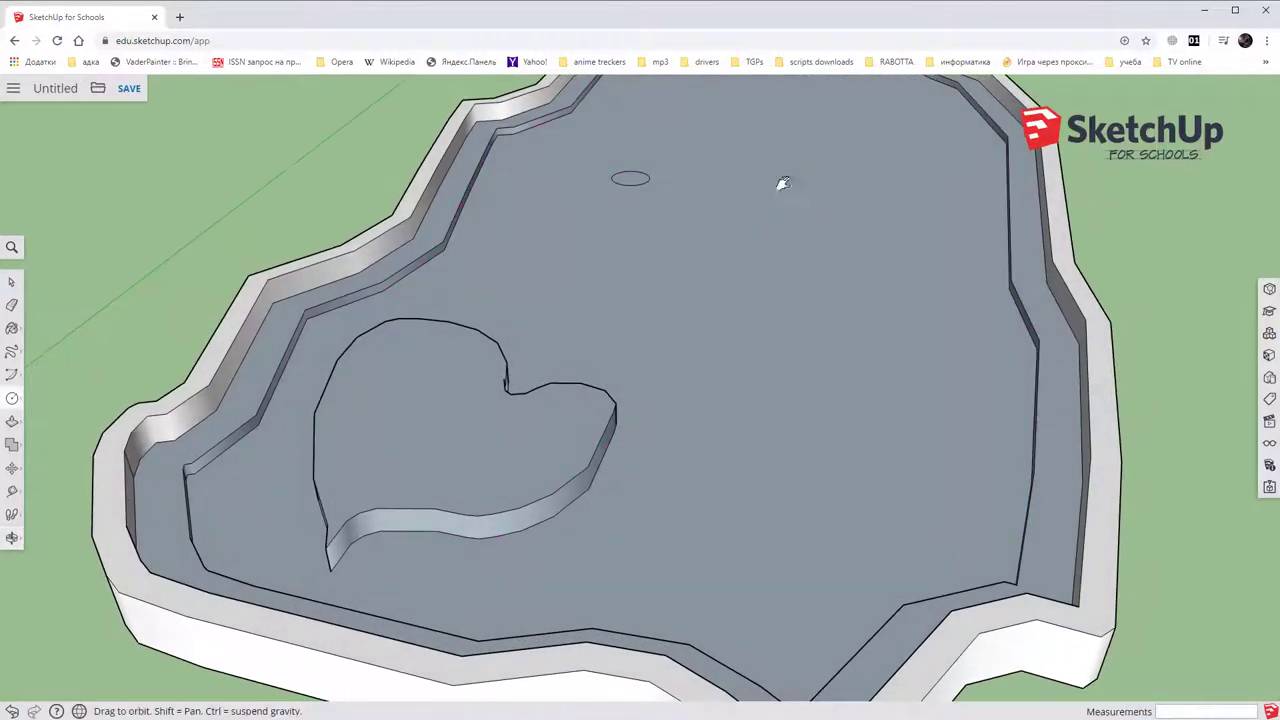
scroll(780, 186, "up", 3)
left_click(660, 157)
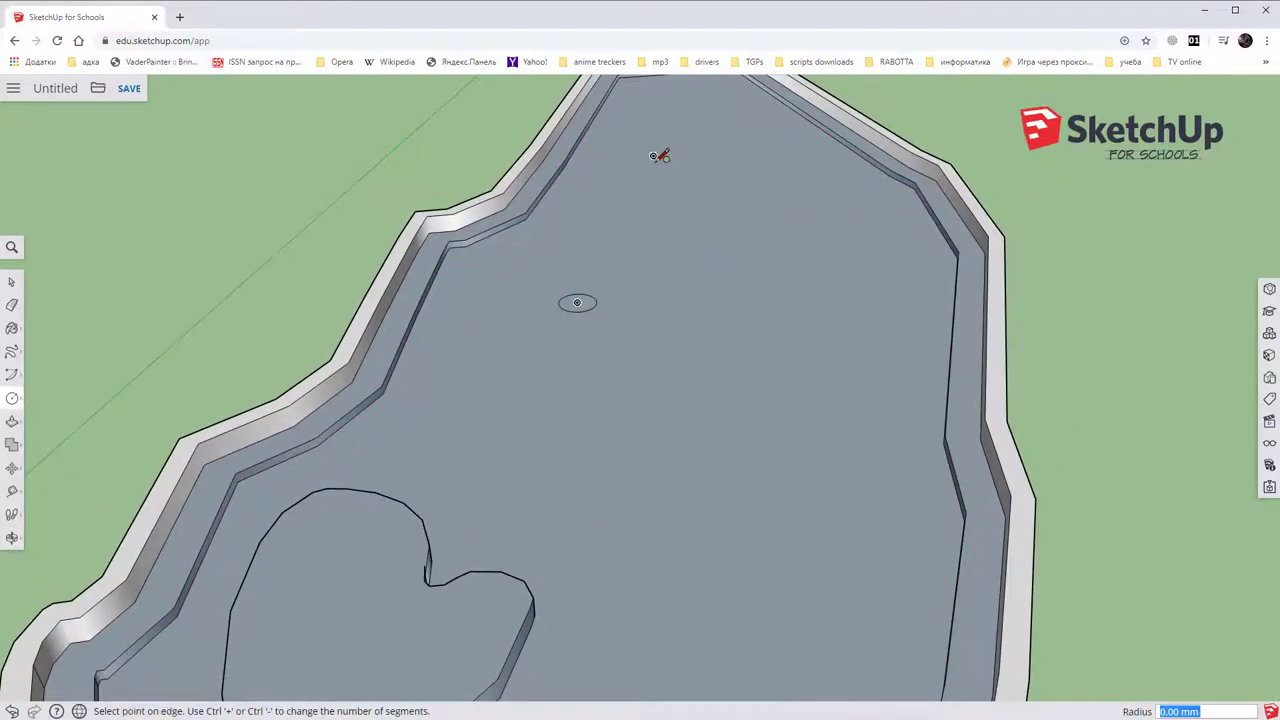
left_click(682, 156)
left_click(863, 224)
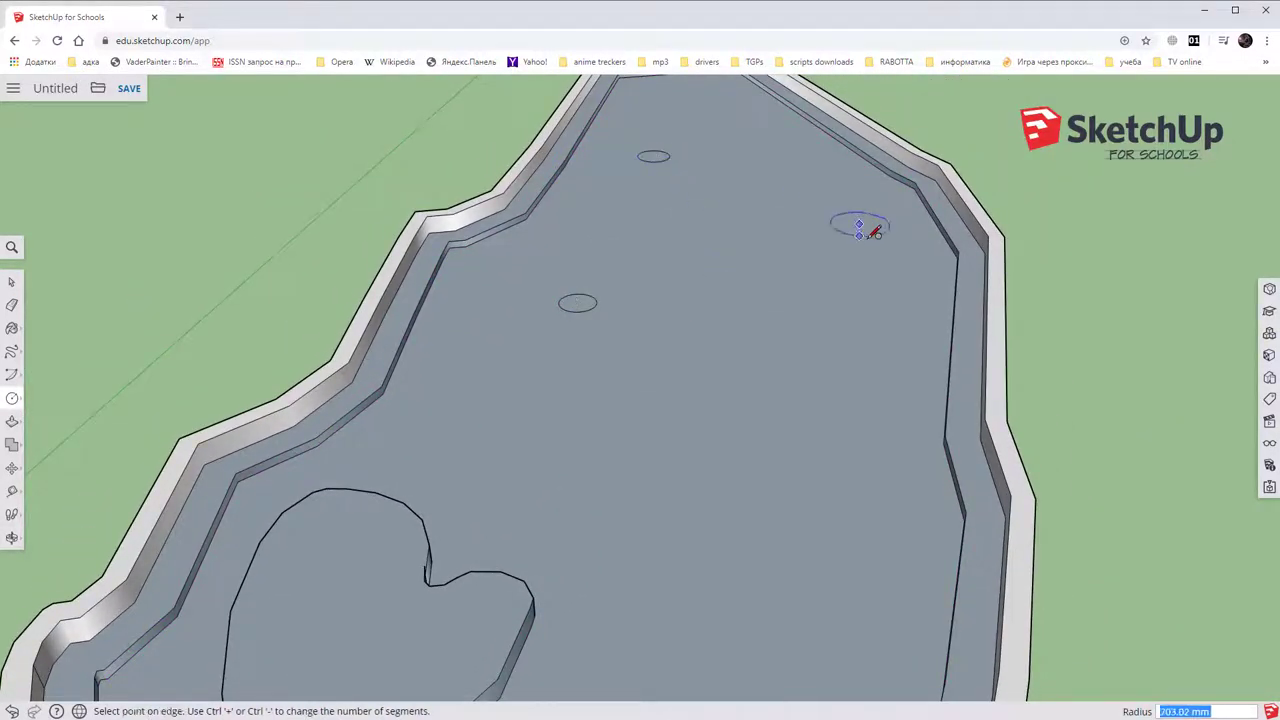
left_click(885, 261)
left_click(886, 314)
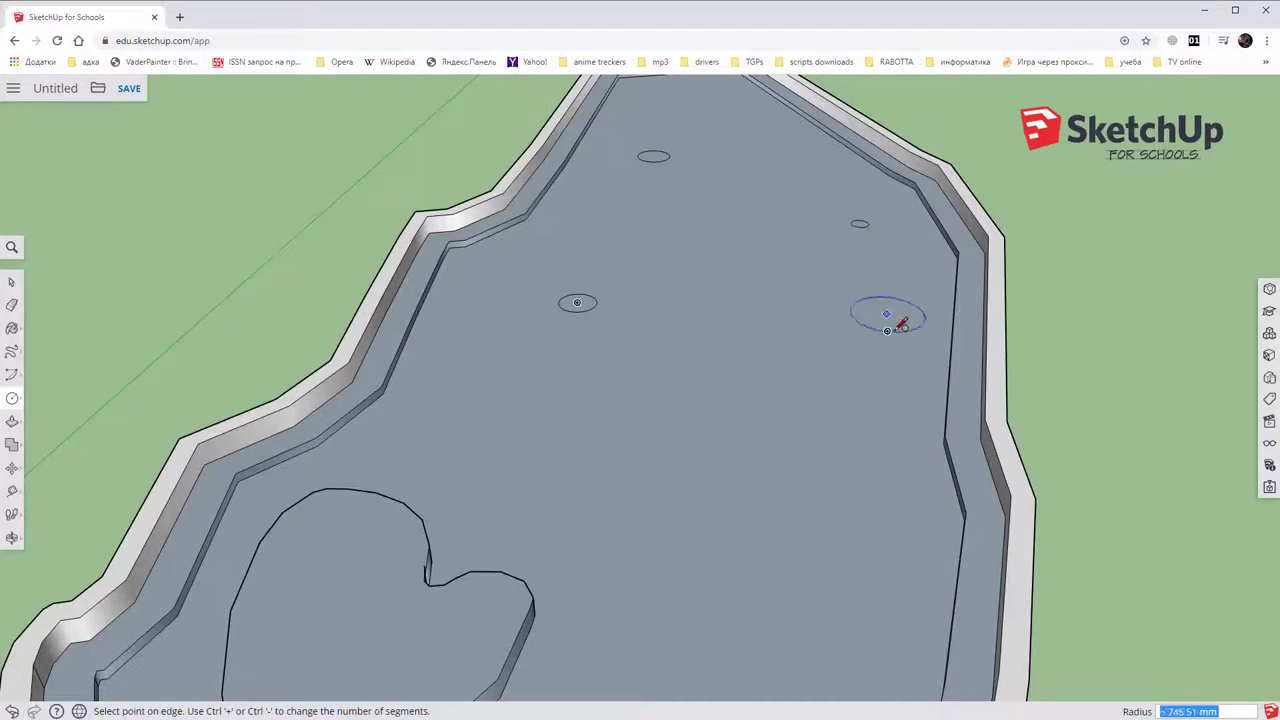
left_click(893, 340)
left_click(884, 398)
left_click(878, 410)
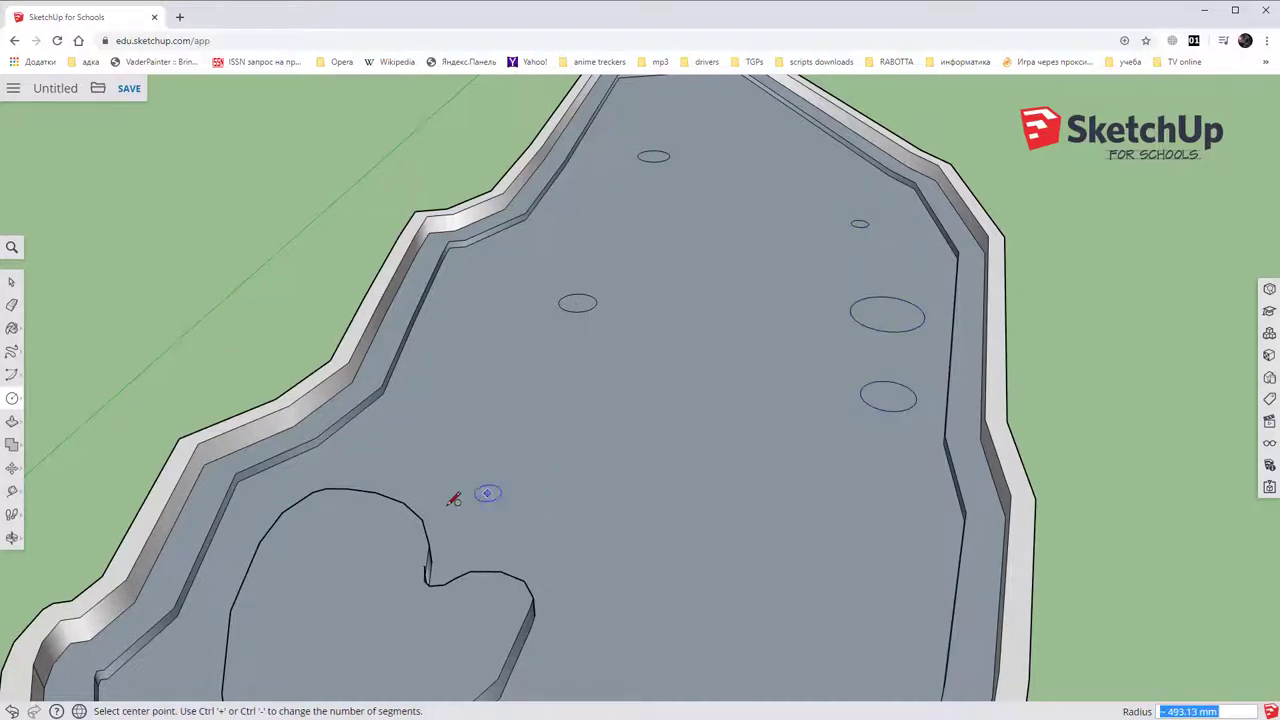
Add circles above the heart and near the floor's bottom, the last with a 300 mm radius.
left_click(470, 432)
left_click(494, 432)
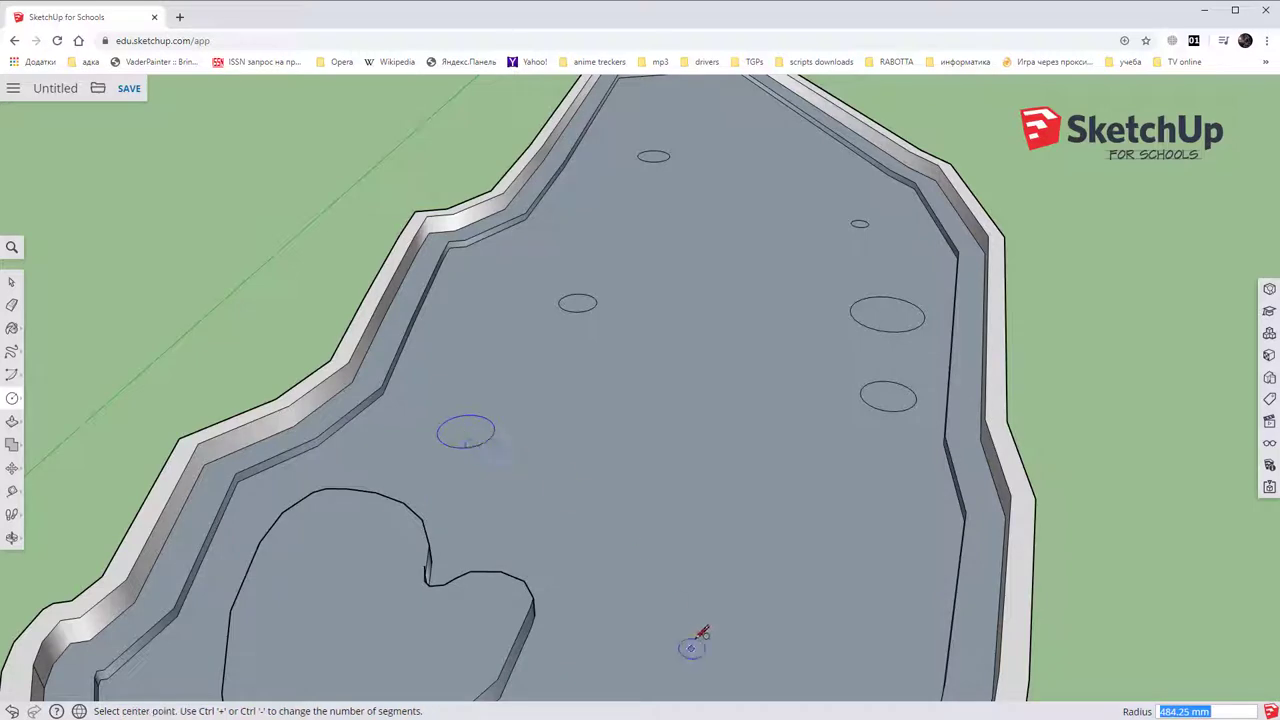
left_click(693, 628)
left_click(712, 630)
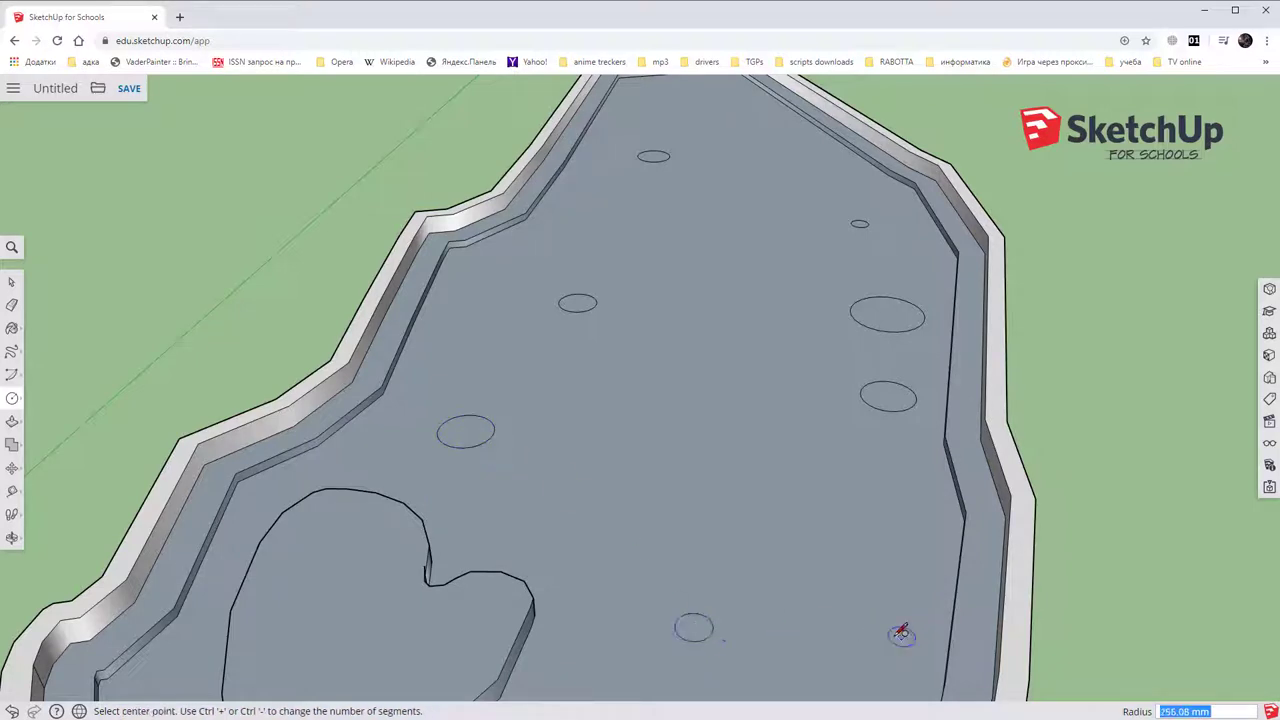
scroll(815, 598, "down", 1)
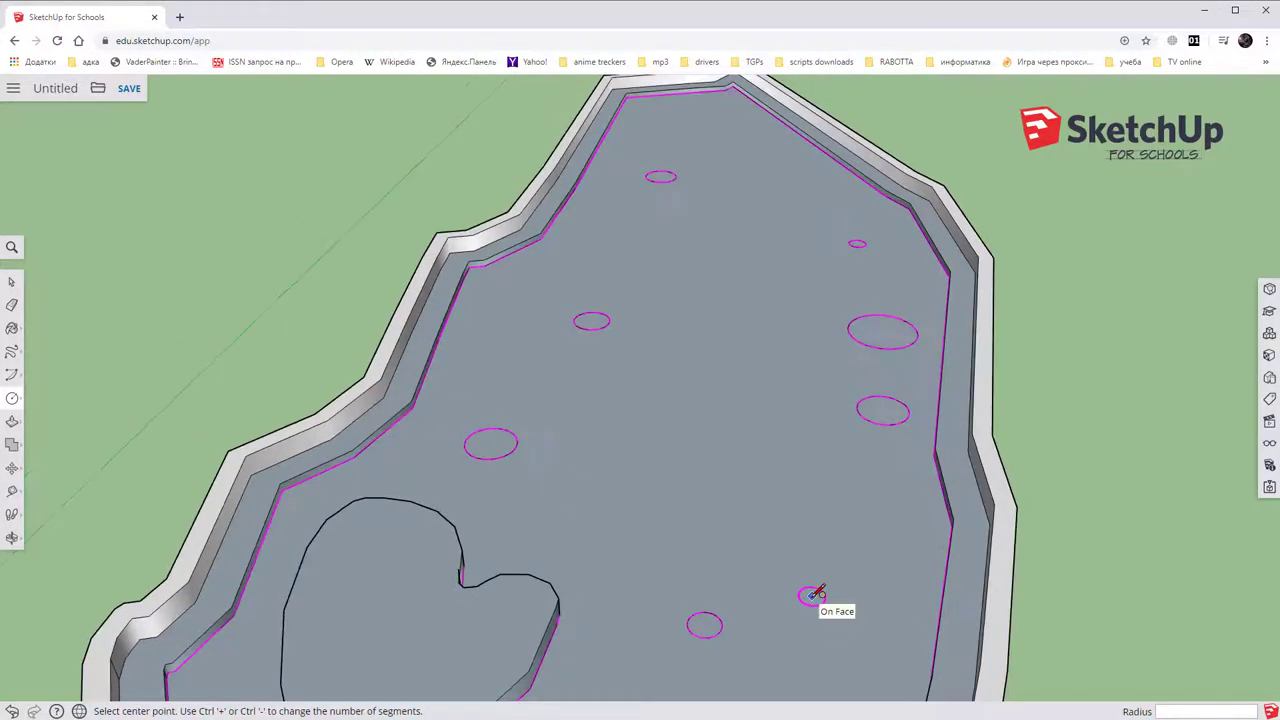
middle_click_drag(794, 528, 783, 446)
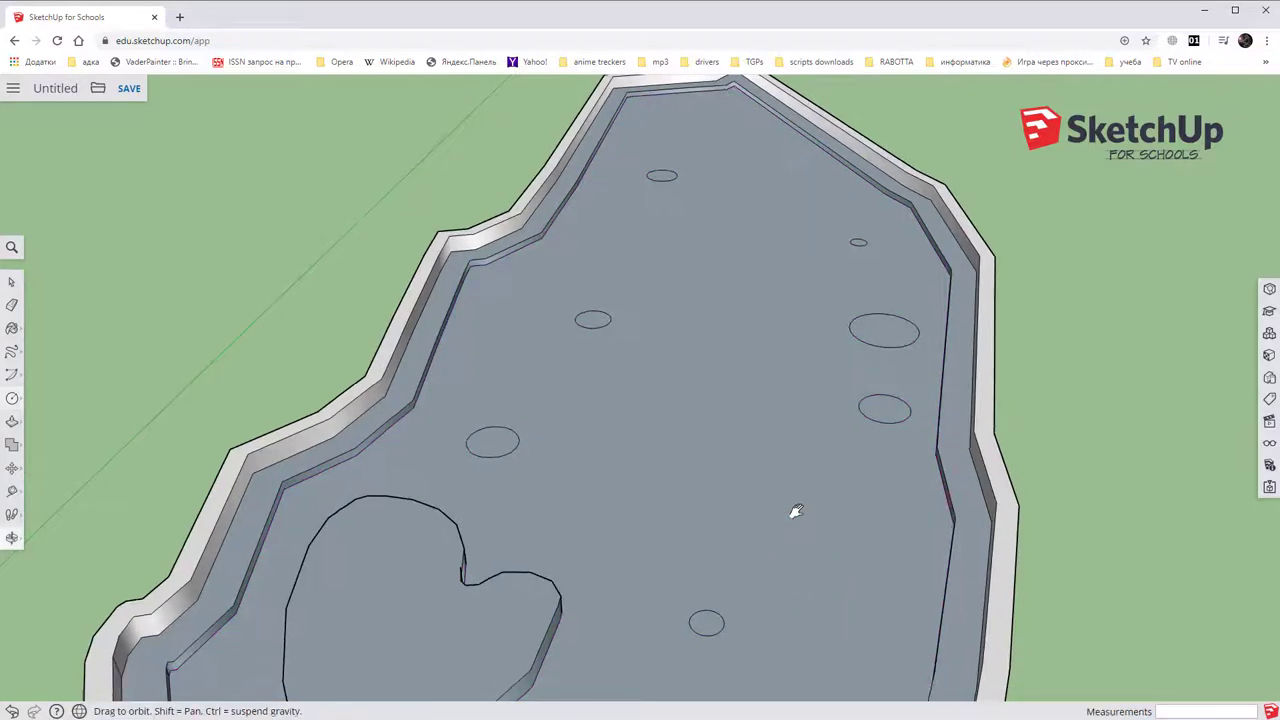
left_click(714, 515)
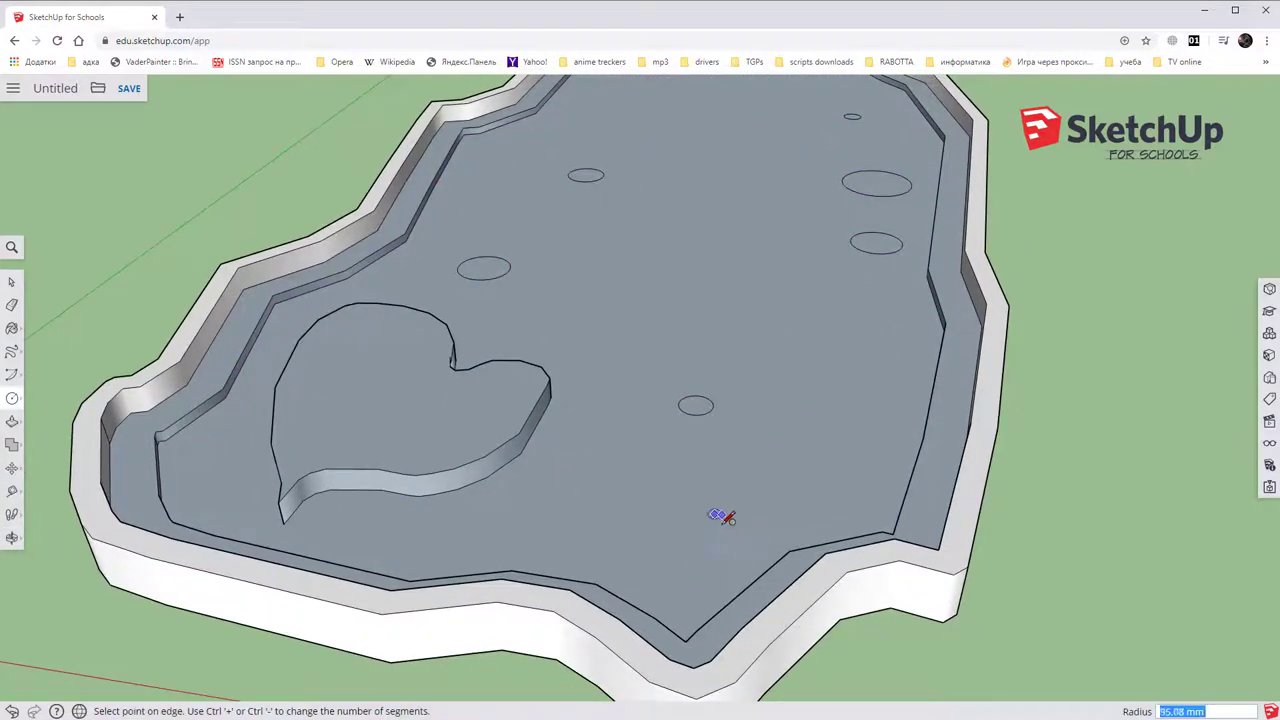
left_click(726, 523)
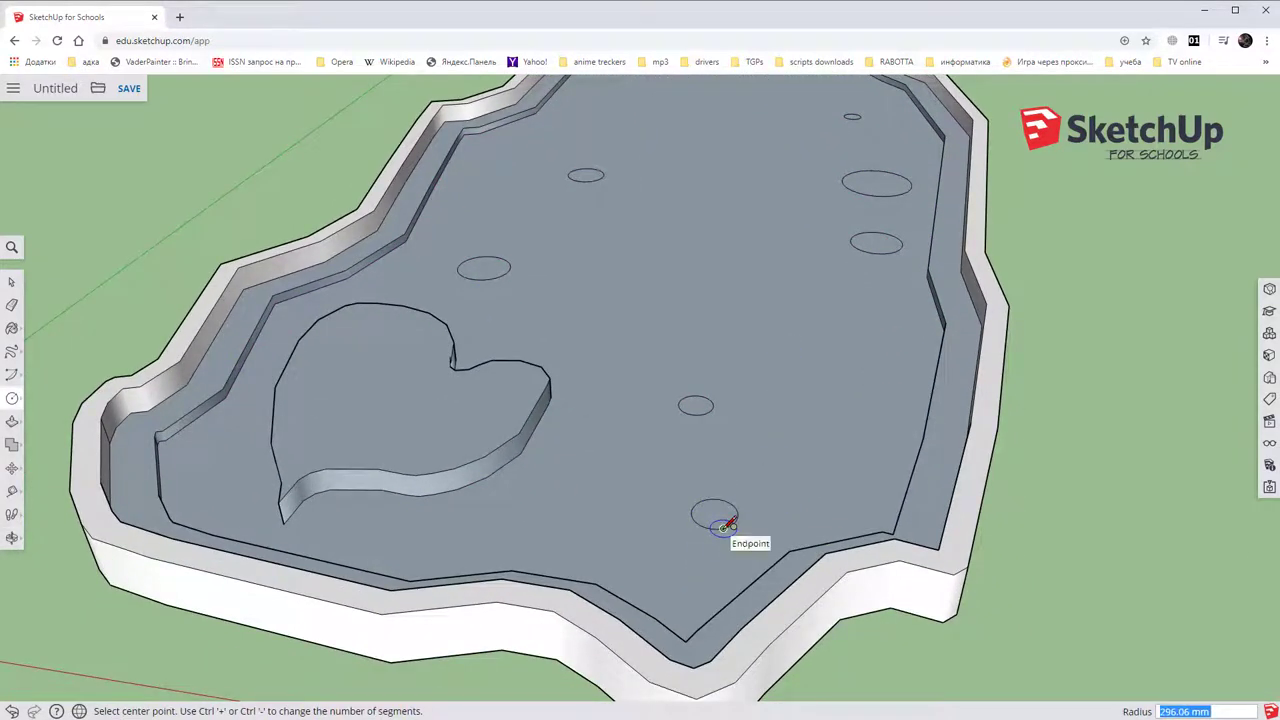
type("300")
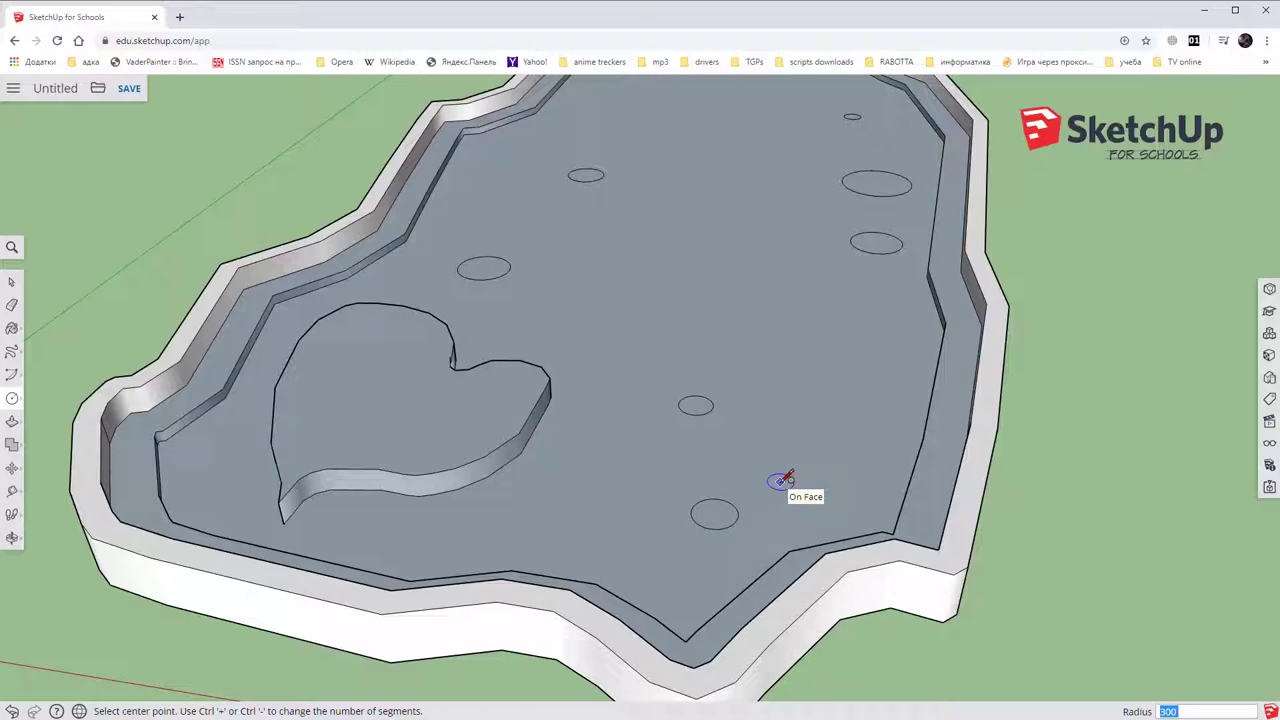
Push the lower, upper-left and right-hand circles down into the floor as recesses.
left_click(12, 421)
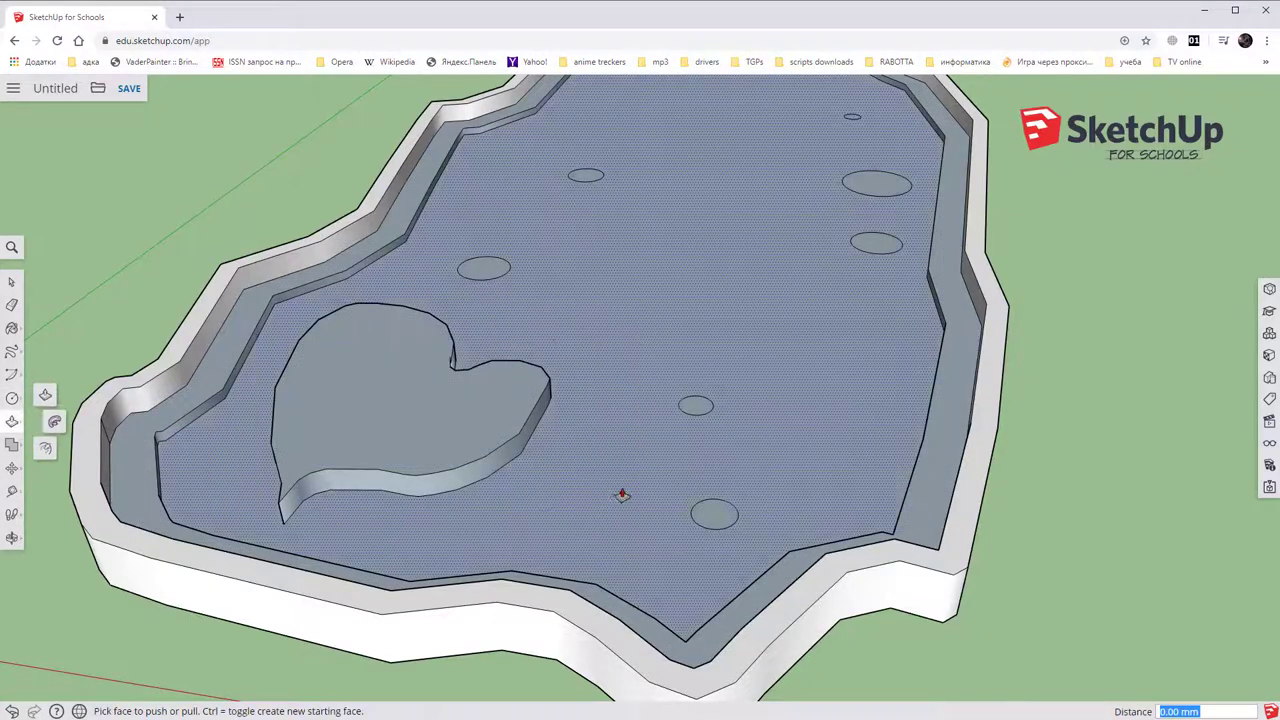
left_click(714, 514)
left_click(718, 519)
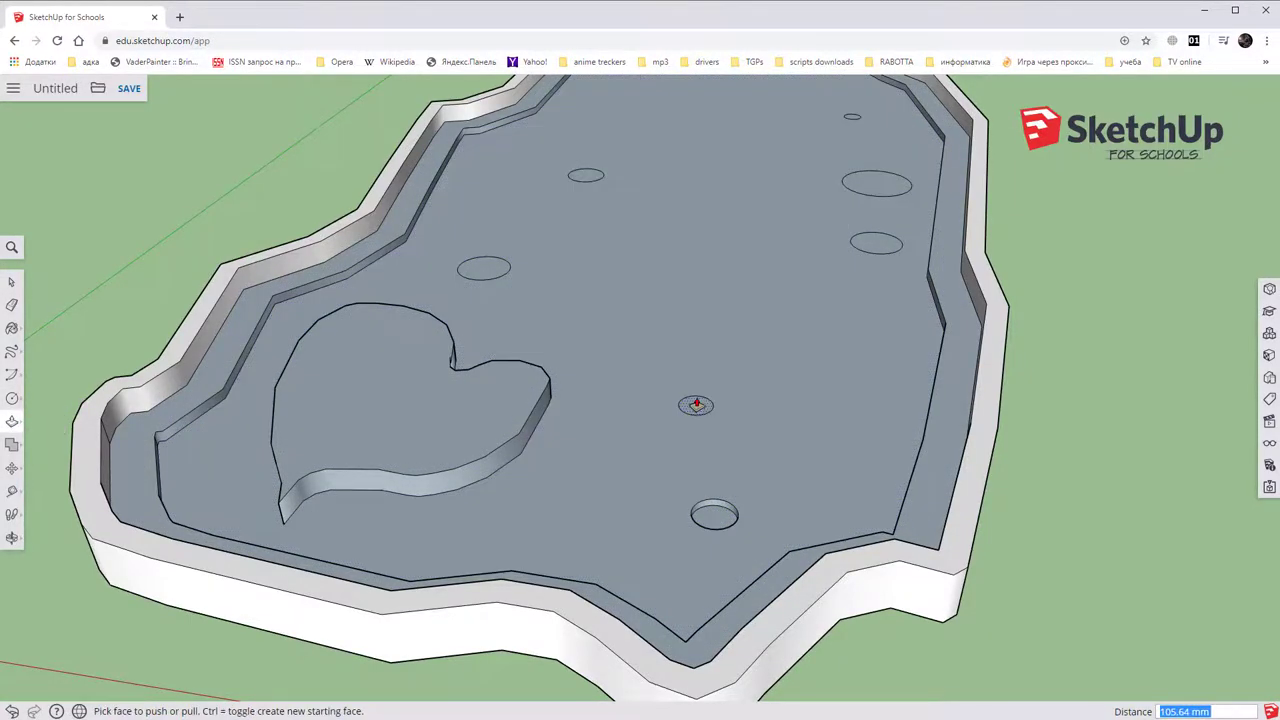
left_click_drag(697, 405, 695, 410)
left_click_drag(484, 266, 491, 276)
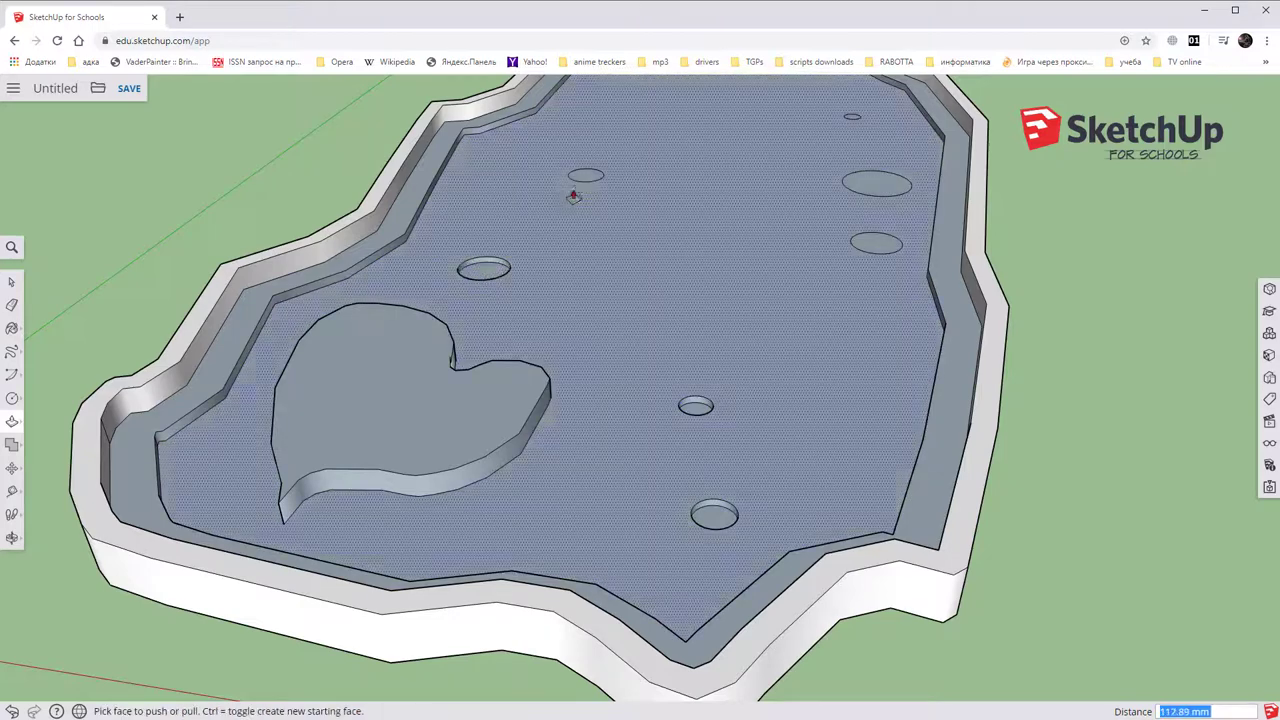
double_click(586, 177)
left_click(872, 184)
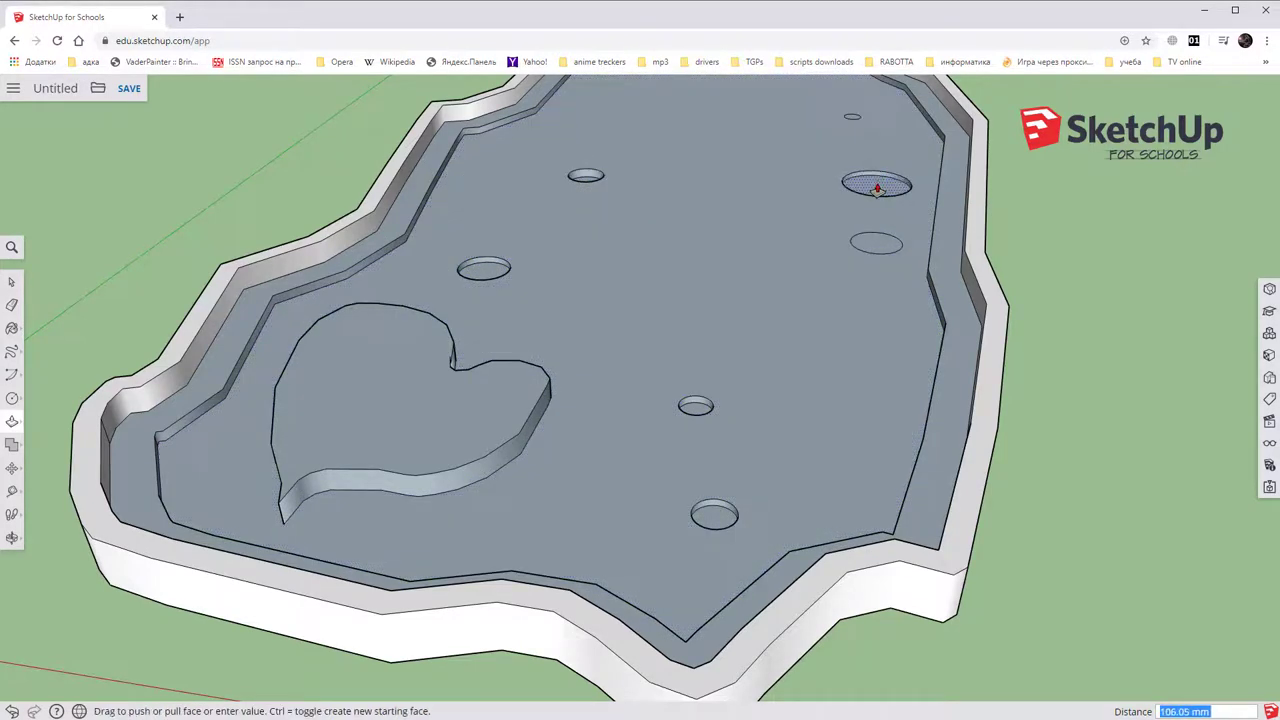
left_click(877, 188)
left_click(886, 242)
left_click(888, 246)
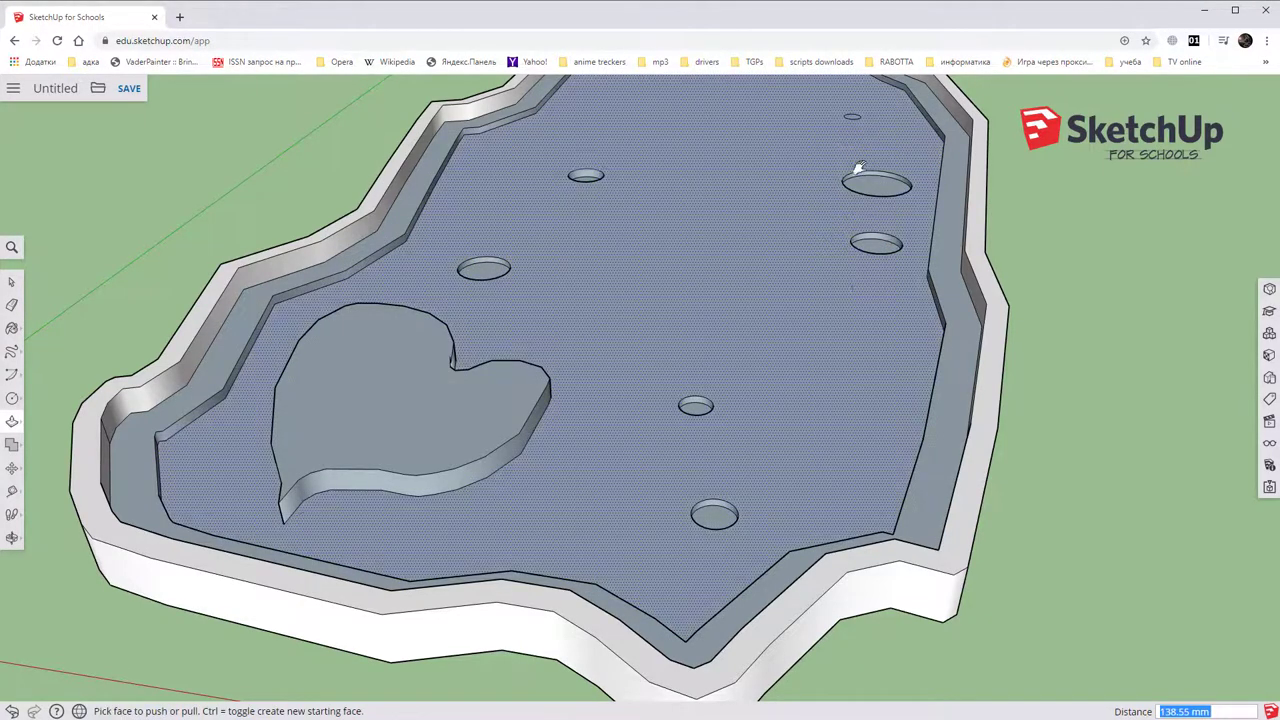
Sink the far-end and tiny circles, the last 67.96 mm deep, then orbit to inspect.
middle_click_drag(858, 167, 820, 283)
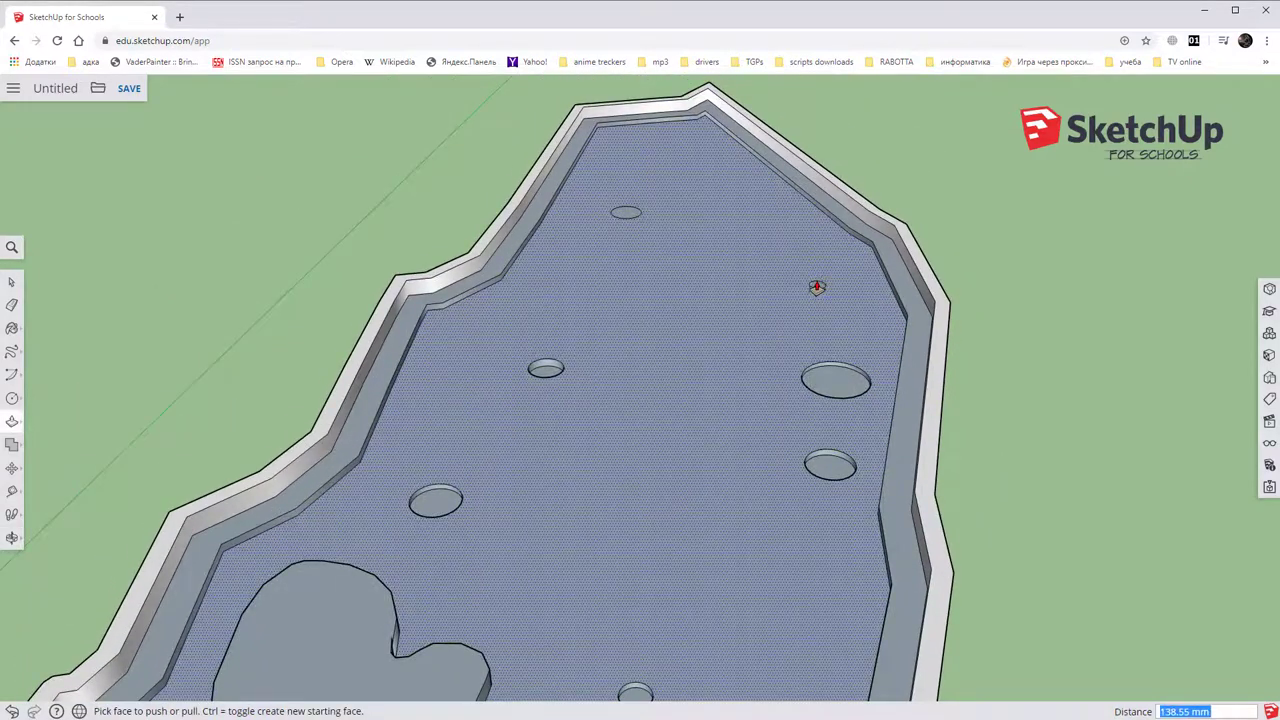
left_click(624, 211)
left_click(801, 263)
scroll(820, 283, "up", 5)
scroll(810, 286, "up", 4)
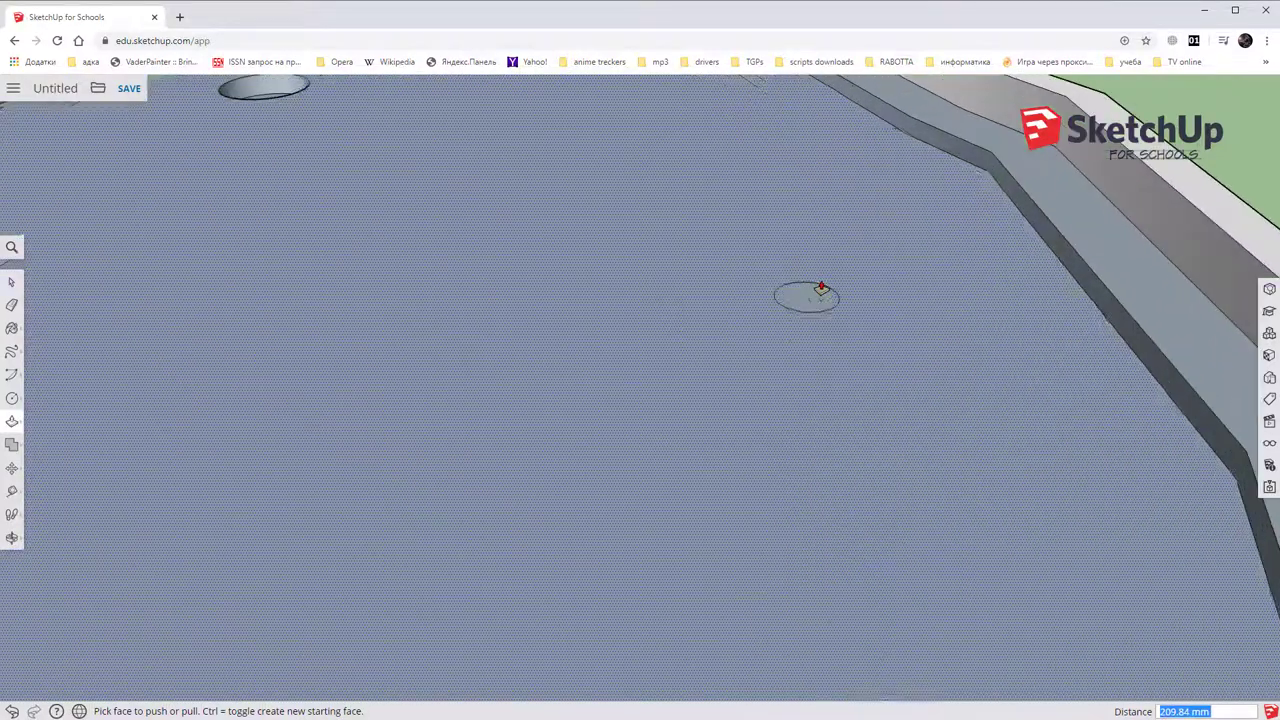
left_click(811, 300)
left_click(811, 302)
scroll(806, 296, "down", 3)
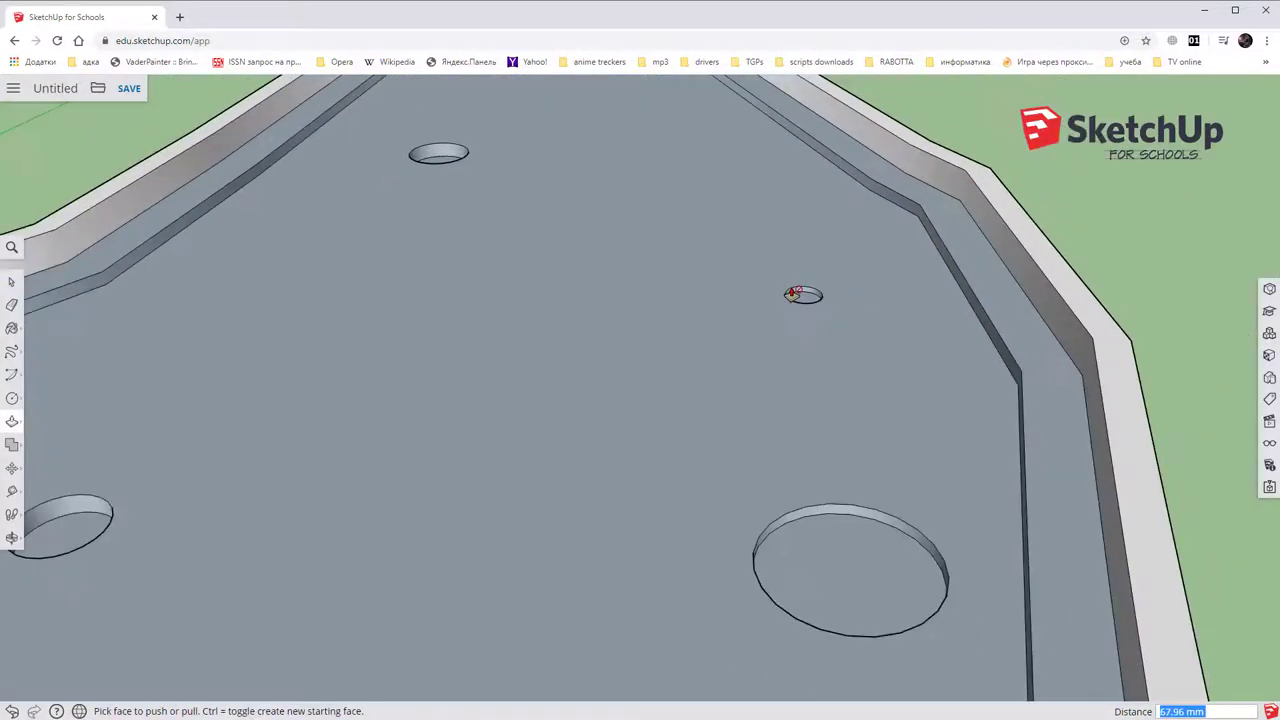
scroll(796, 292, "down", 3)
scroll(794, 291, "down", 2)
middle_click_drag(628, 391, 554, 317)
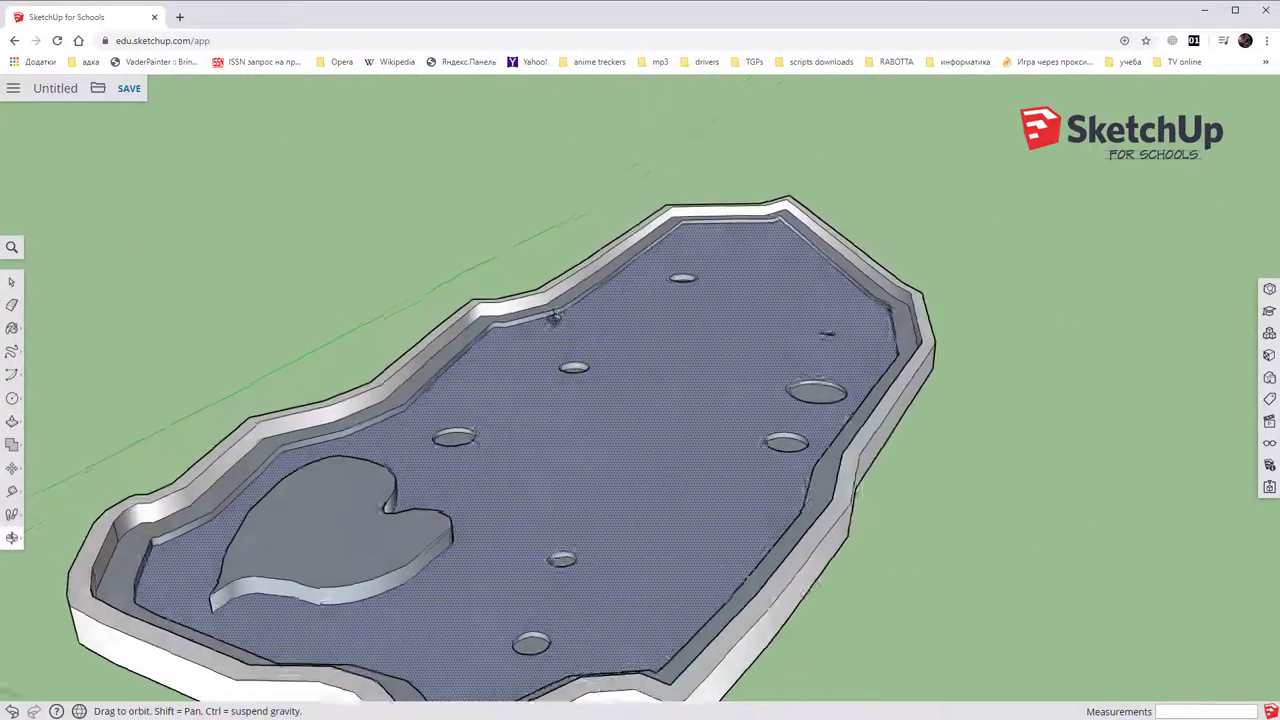
middle_click_drag(651, 361, 660, 333)
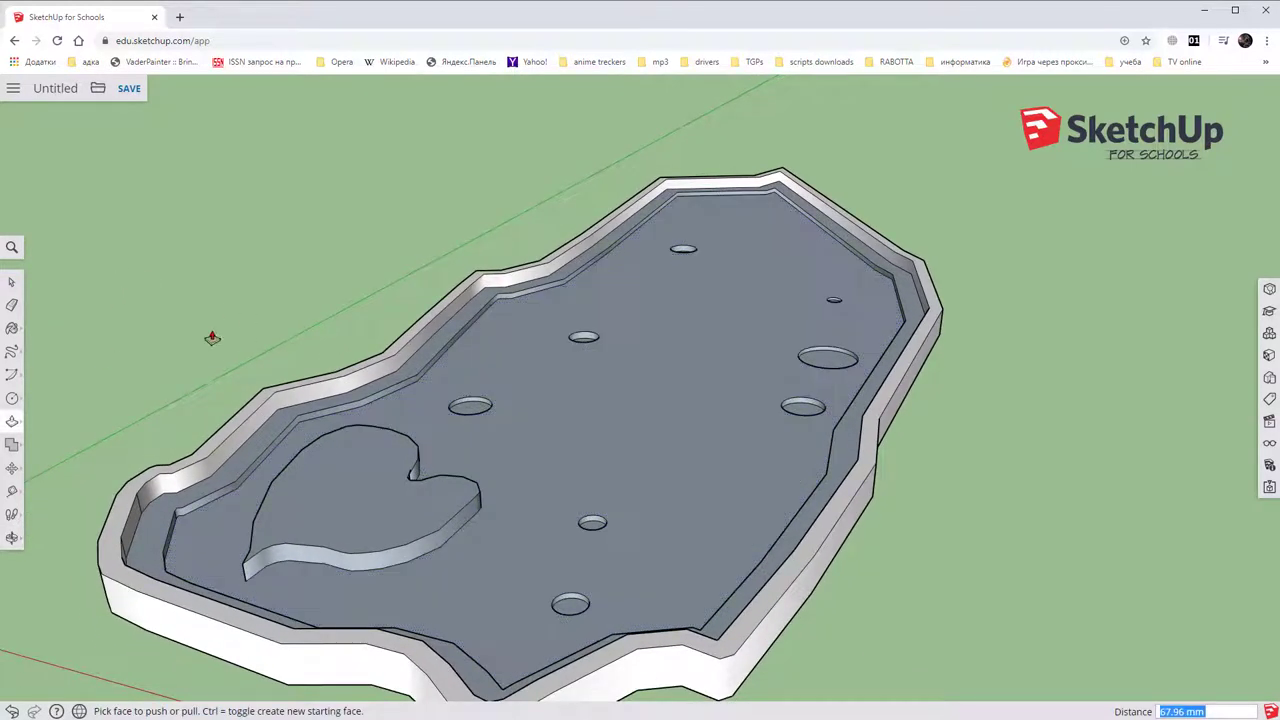
left_click(14, 398)
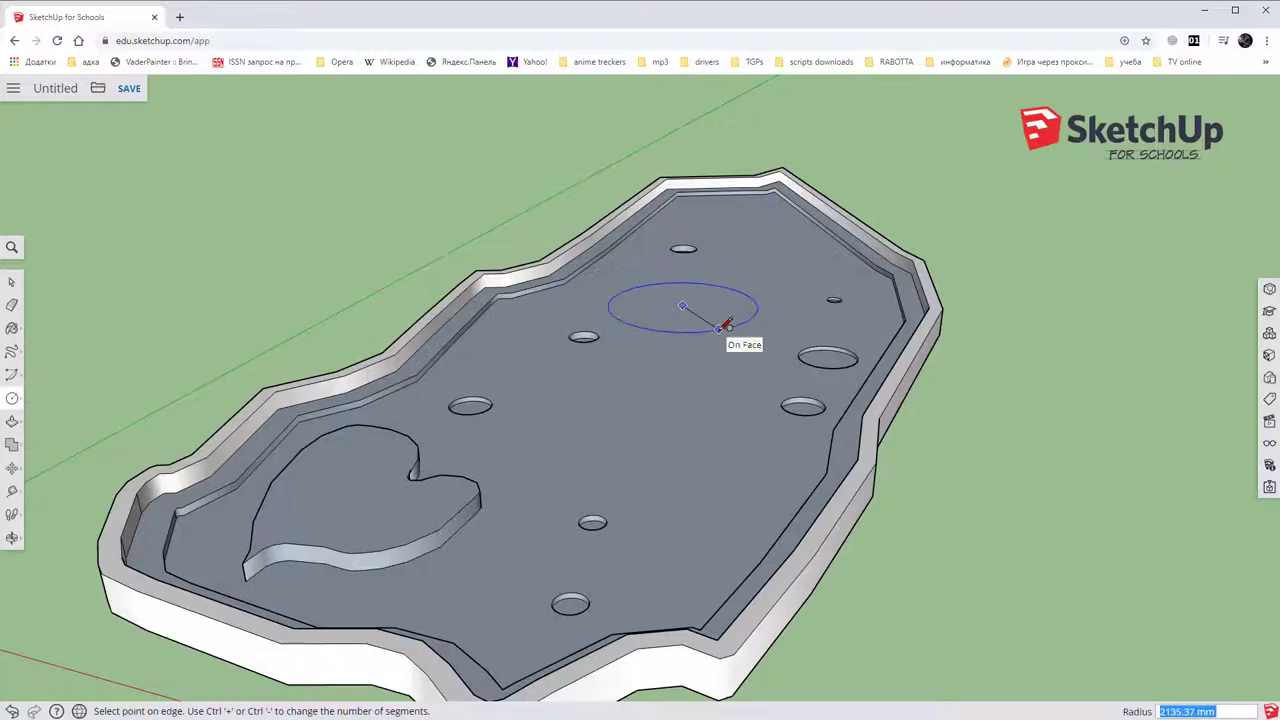
Finish the large circle on the pond floor and draw a rectangle beside it.
left_click(745, 320)
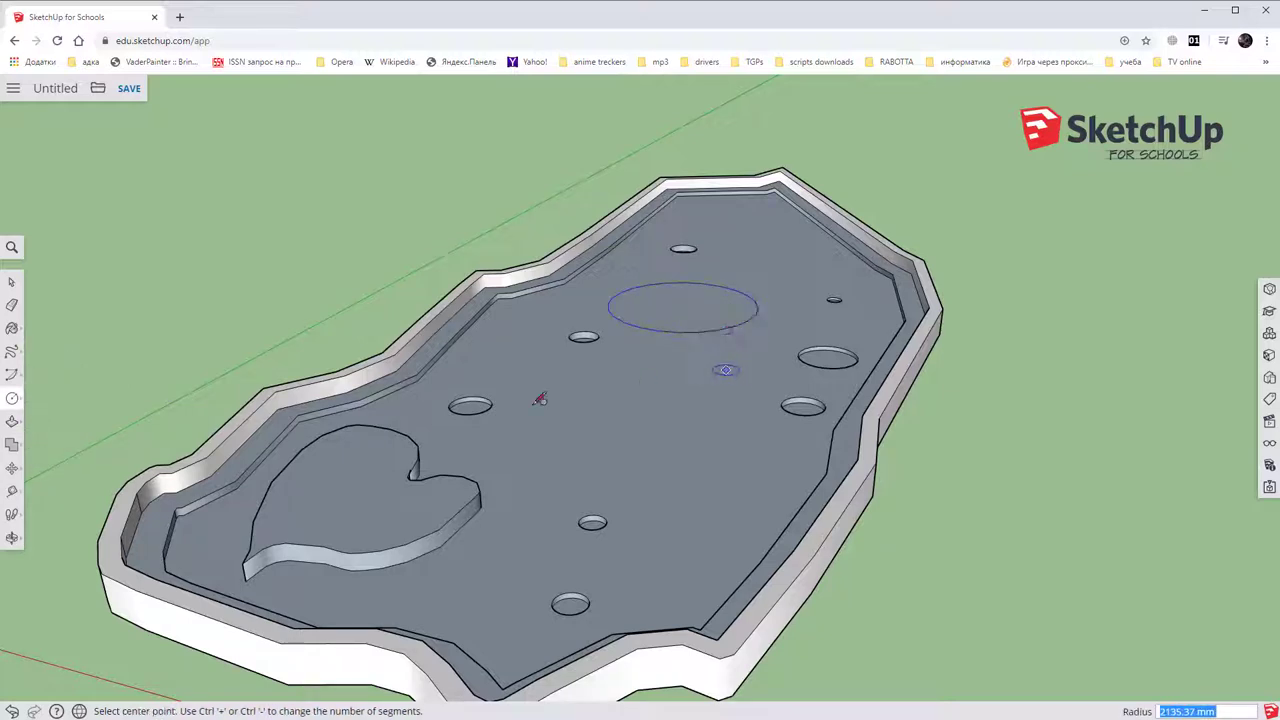
left_click(13, 400)
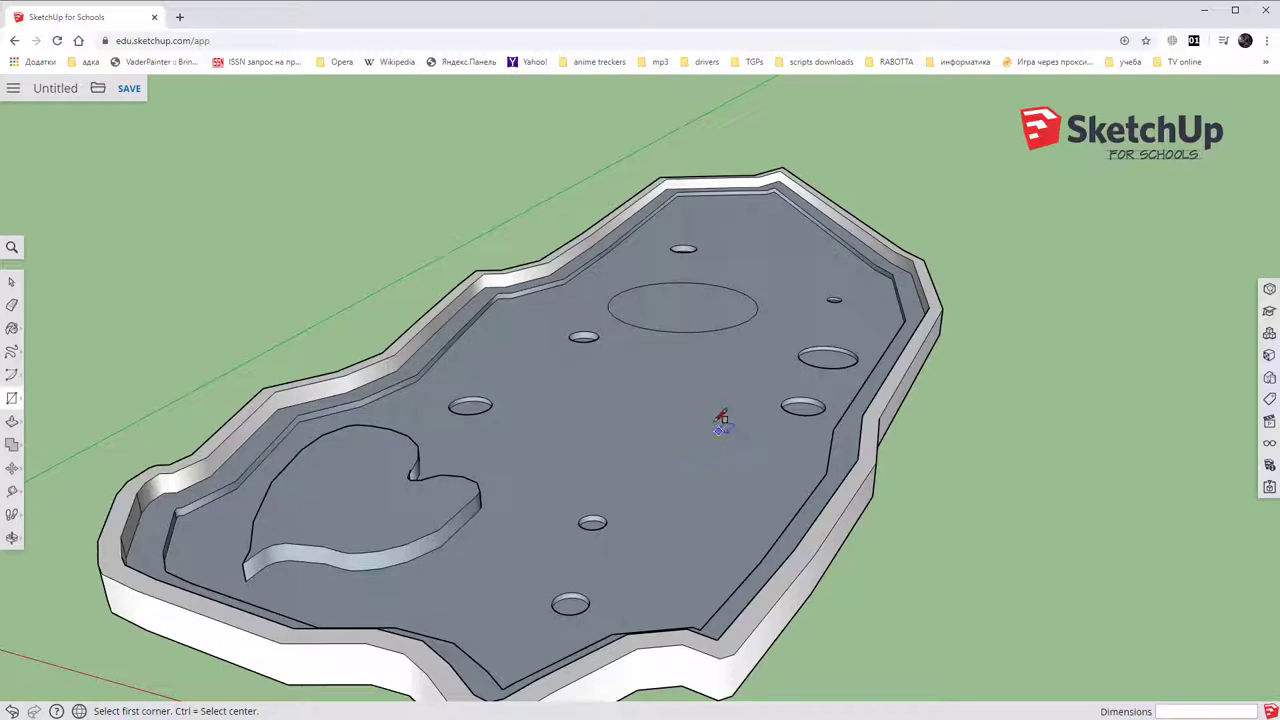
left_click(628, 363)
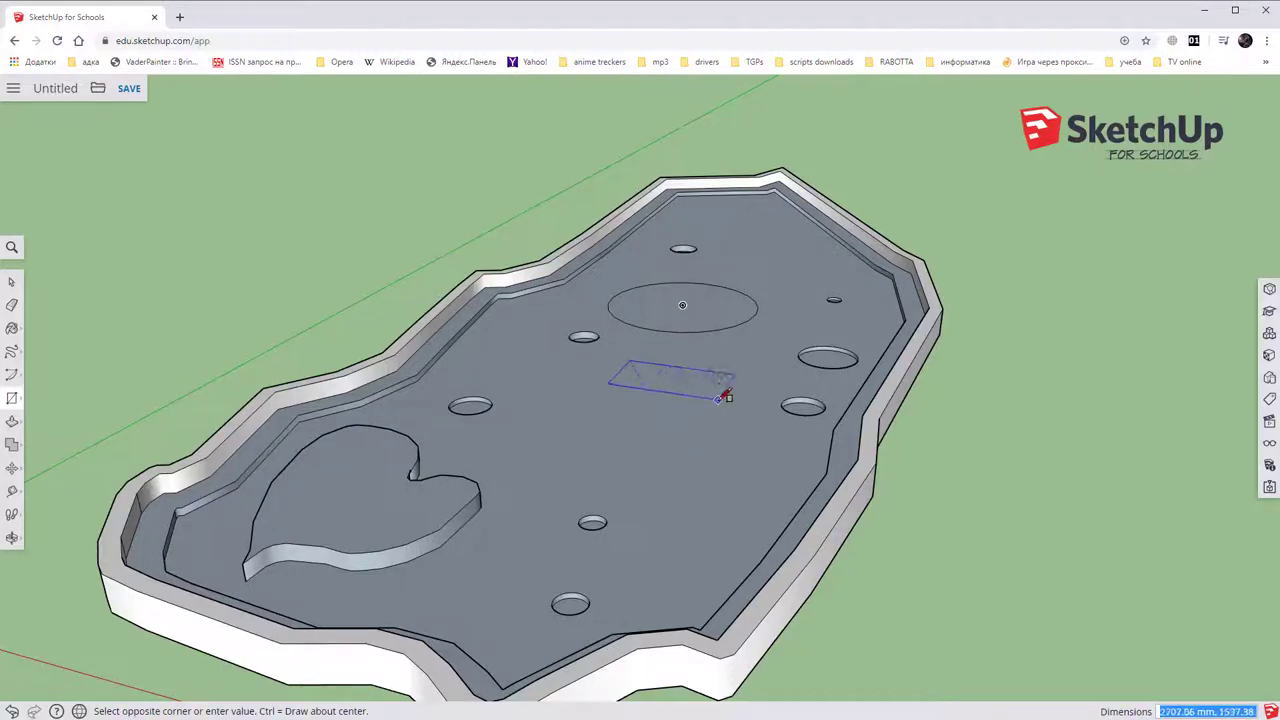
left_click(720, 398)
Draw a second rectangle below and a narrow third one at lower right.
left_click(600, 424)
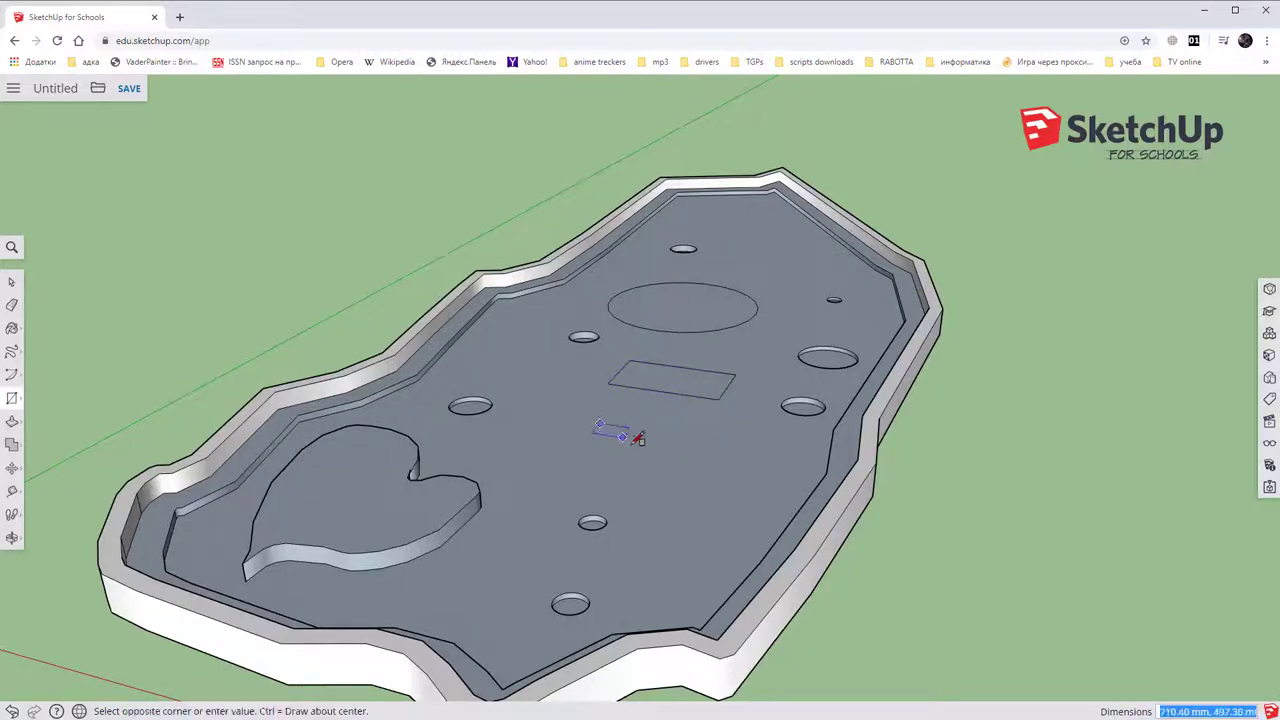
left_click(697, 467)
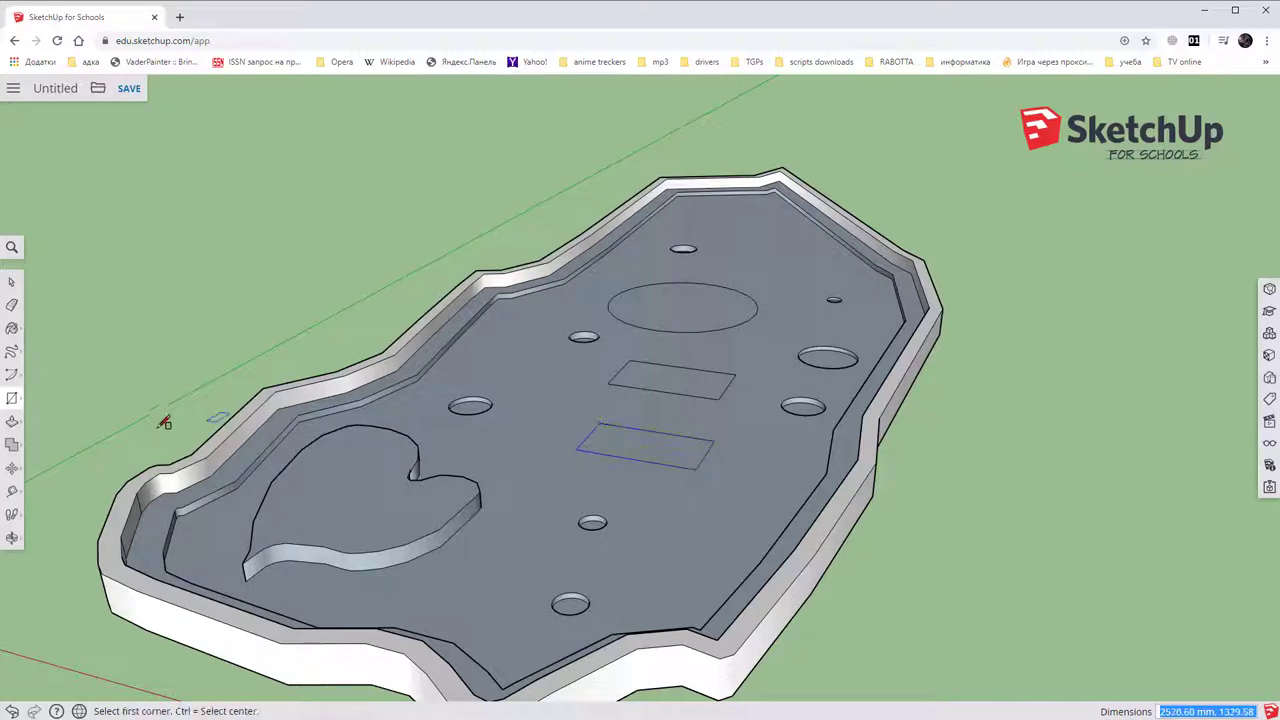
left_click(690, 551)
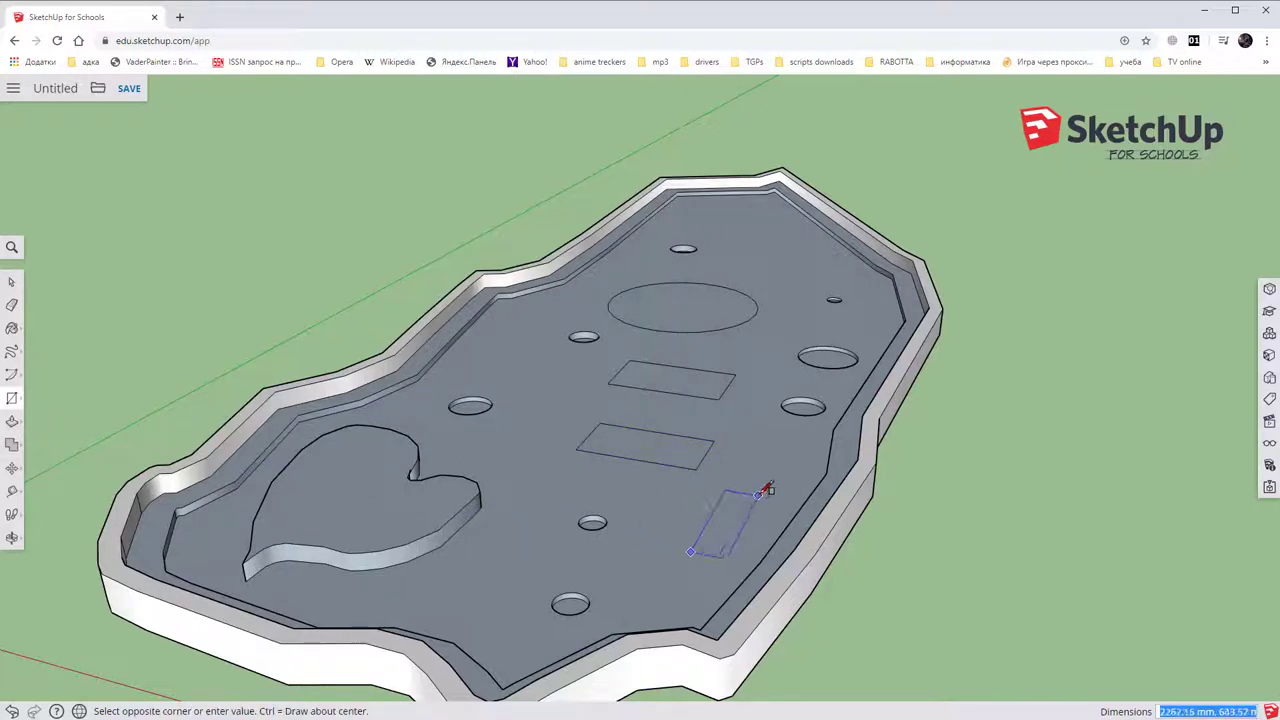
left_click(763, 489)
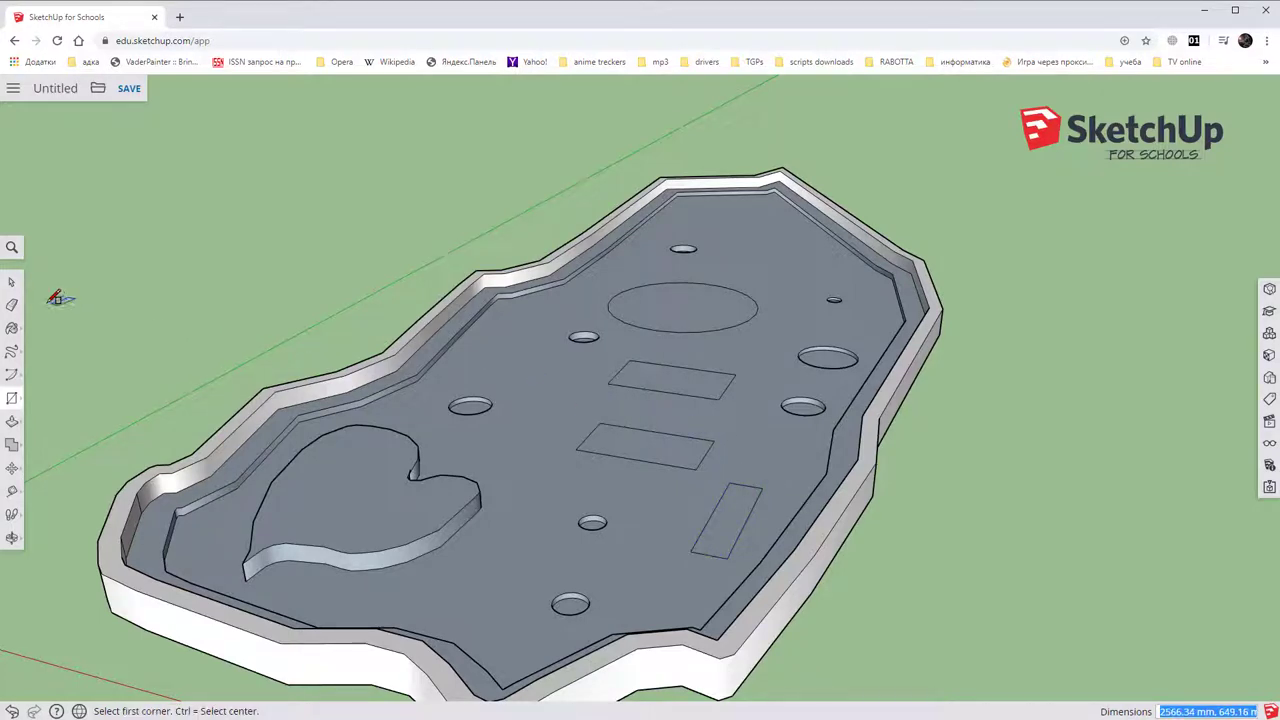
left_click(12, 282)
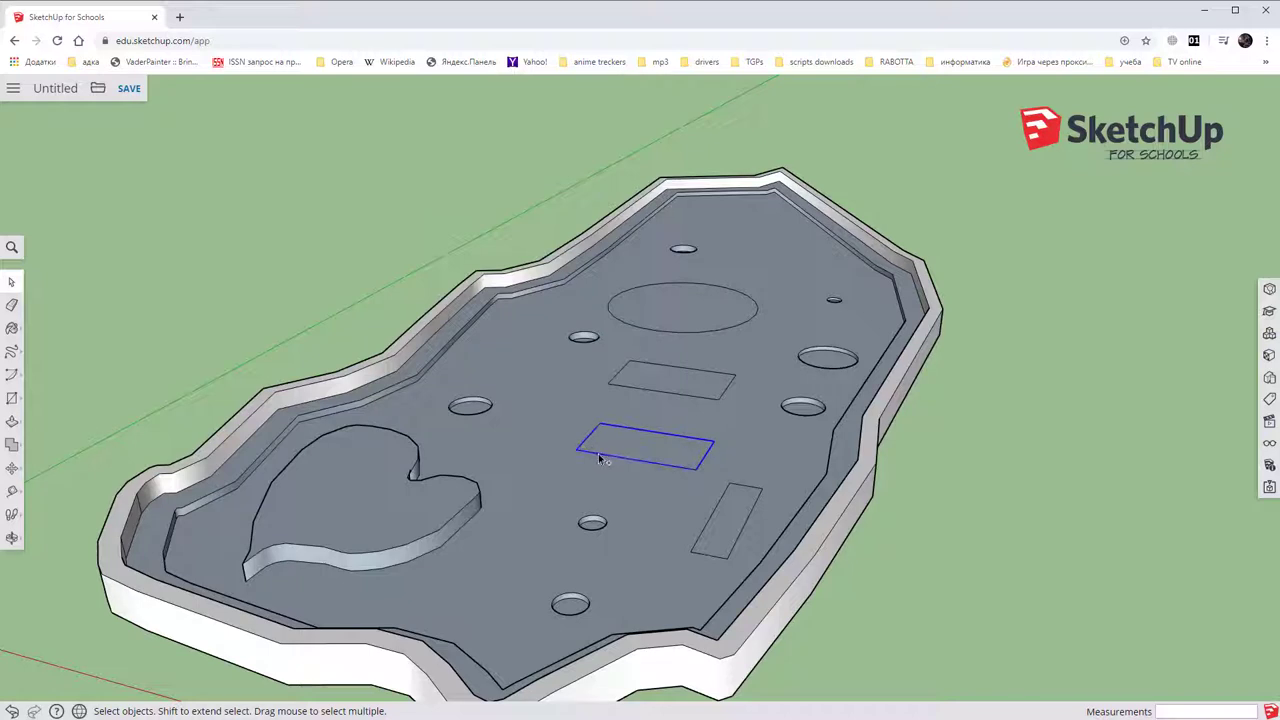
Pick up the lower rectangle with the Move tool, then cancel the move.
left_click(13, 423)
mouse_move(12, 468)
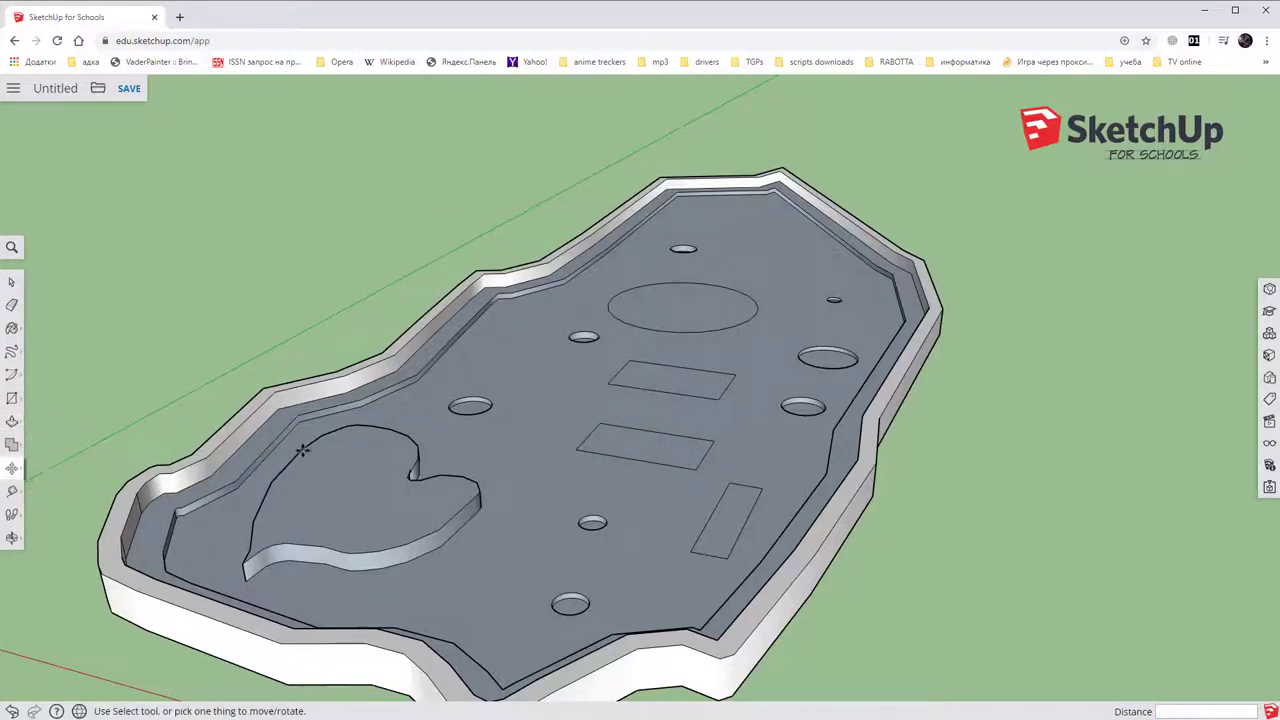
left_click(13, 469)
left_click(582, 451)
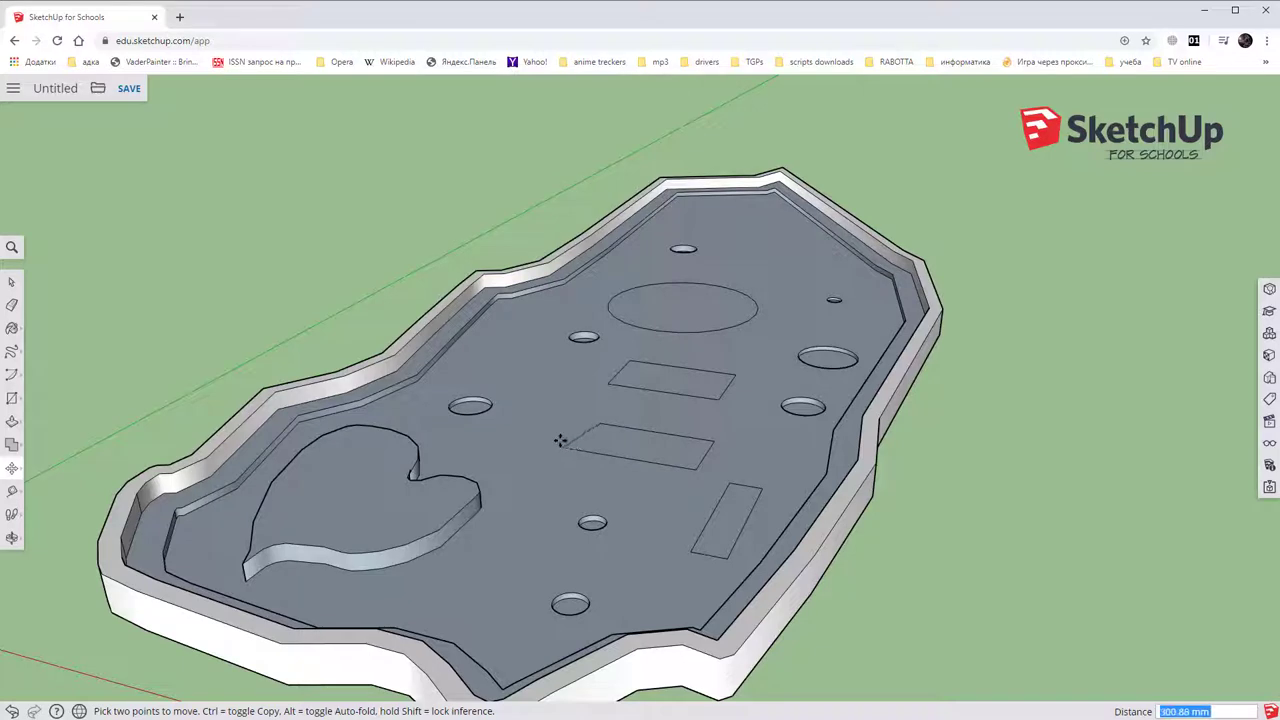
key("Escape")
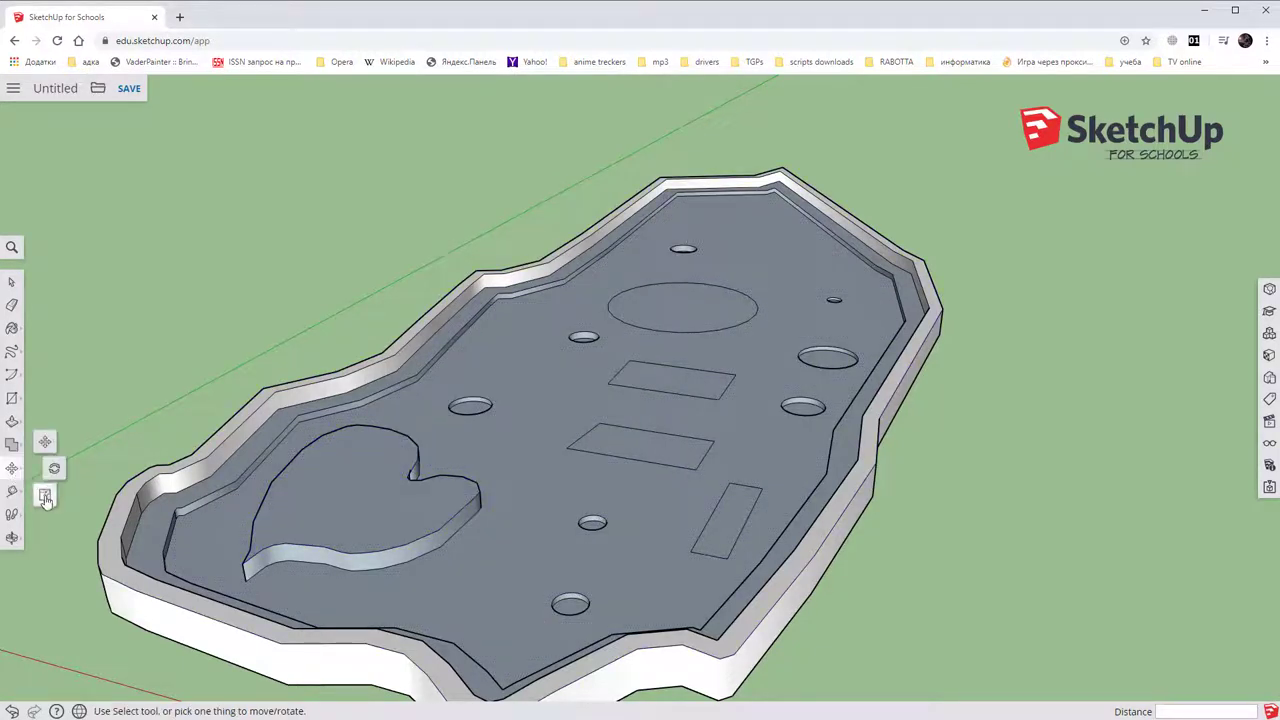
Rotate the lower rectangle twice into a slanted shape and begin pulling it up.
left_click(47, 470)
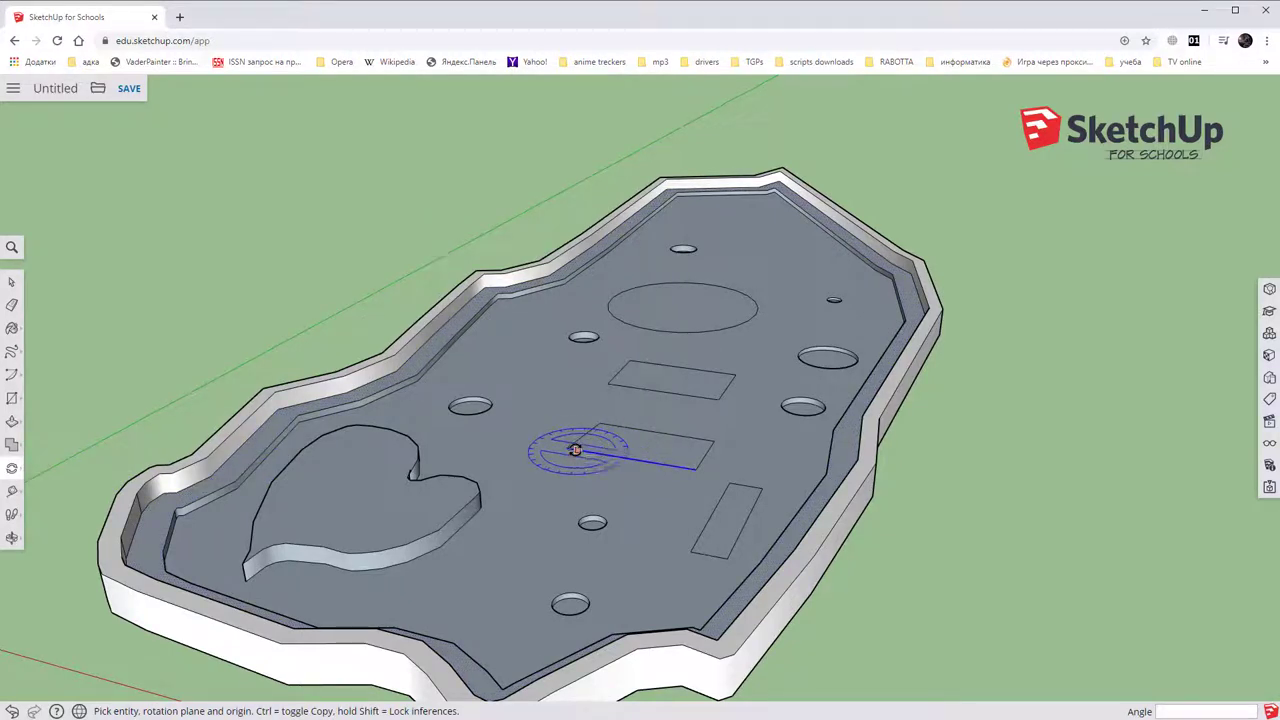
mouse_move(576, 450)
left_mouse_down()
mouse_move(577, 468)
mouse_move(671, 489)
left_mouse_up()
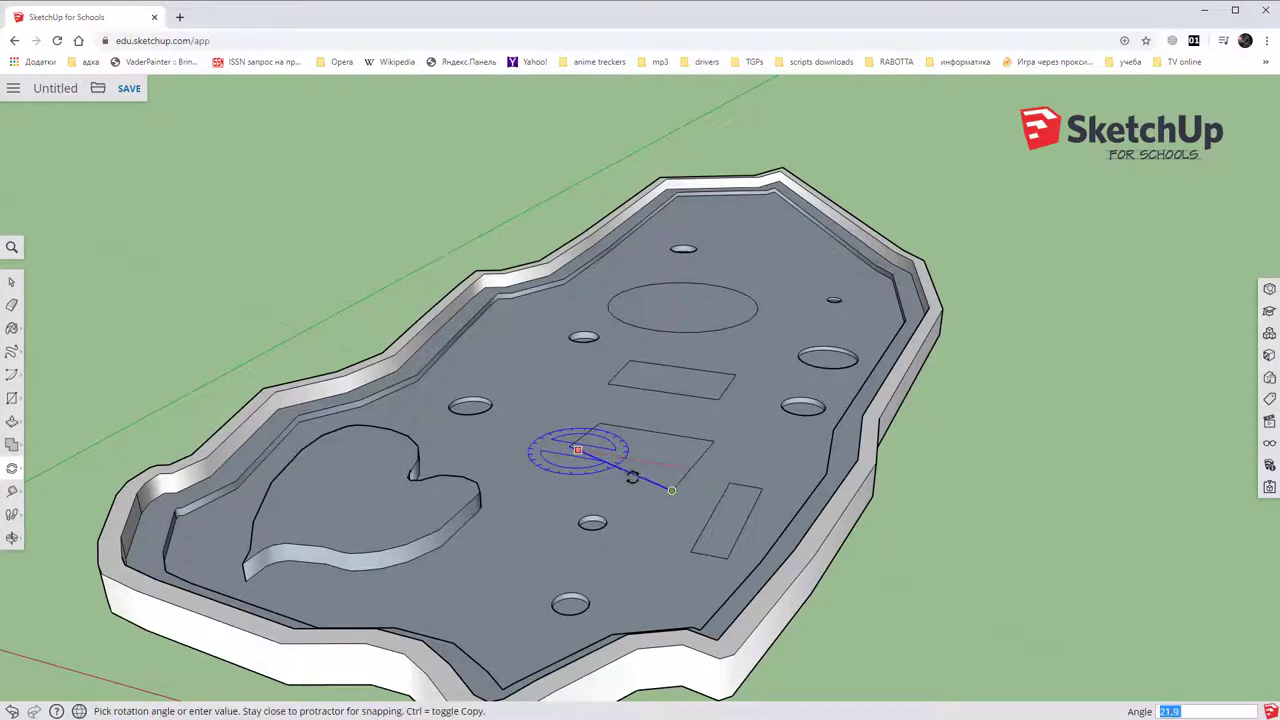
left_click(672, 490)
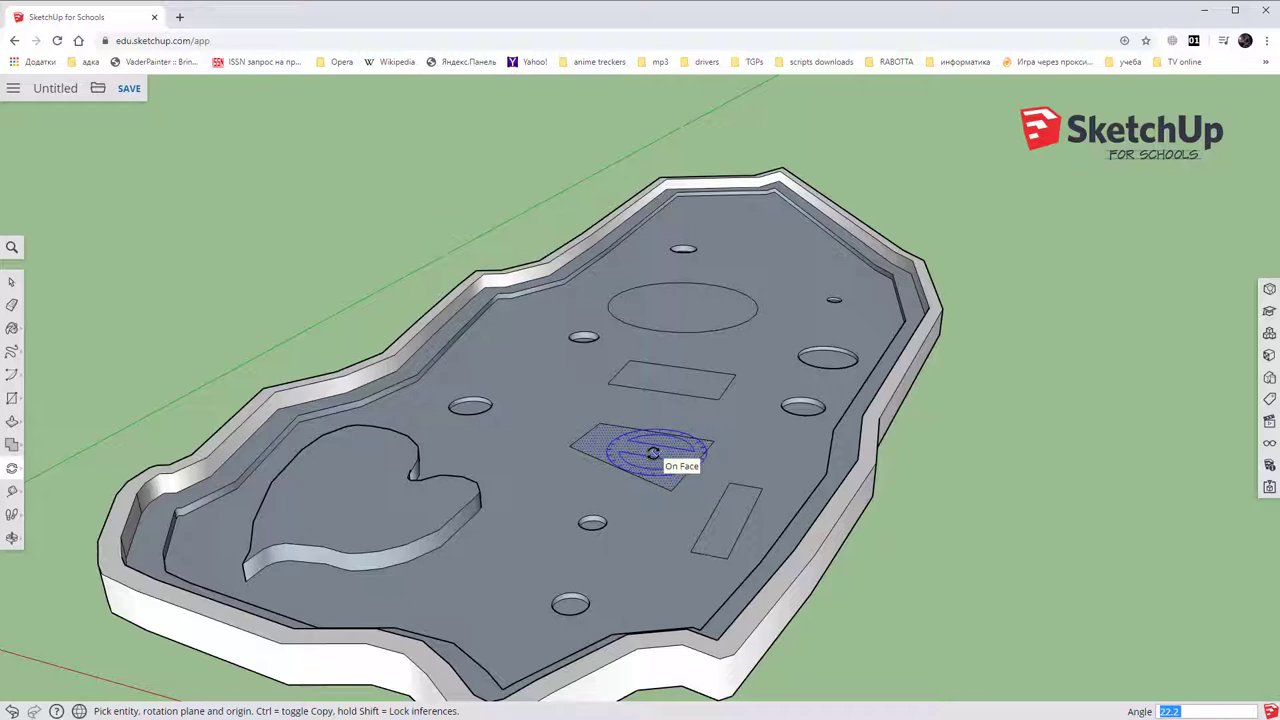
left_click_drag(656, 452, 712, 455)
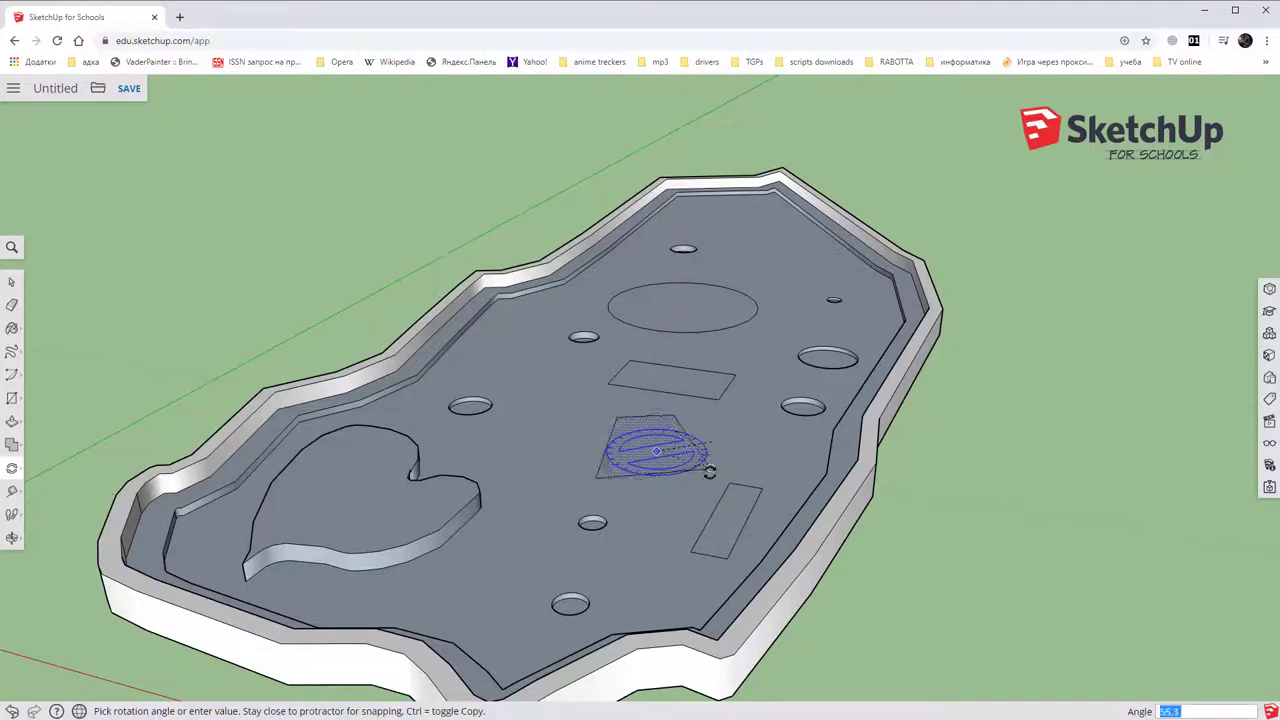
left_click(714, 464)
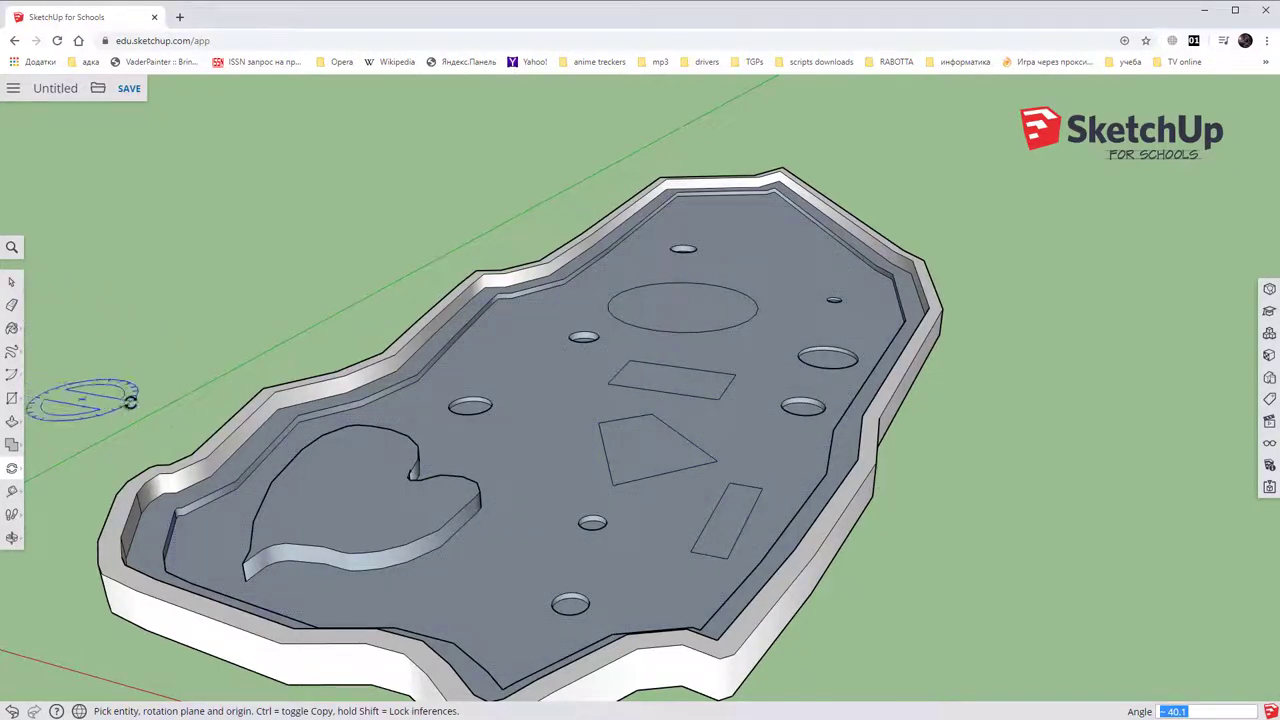
left_click(12, 421)
left_click(653, 449)
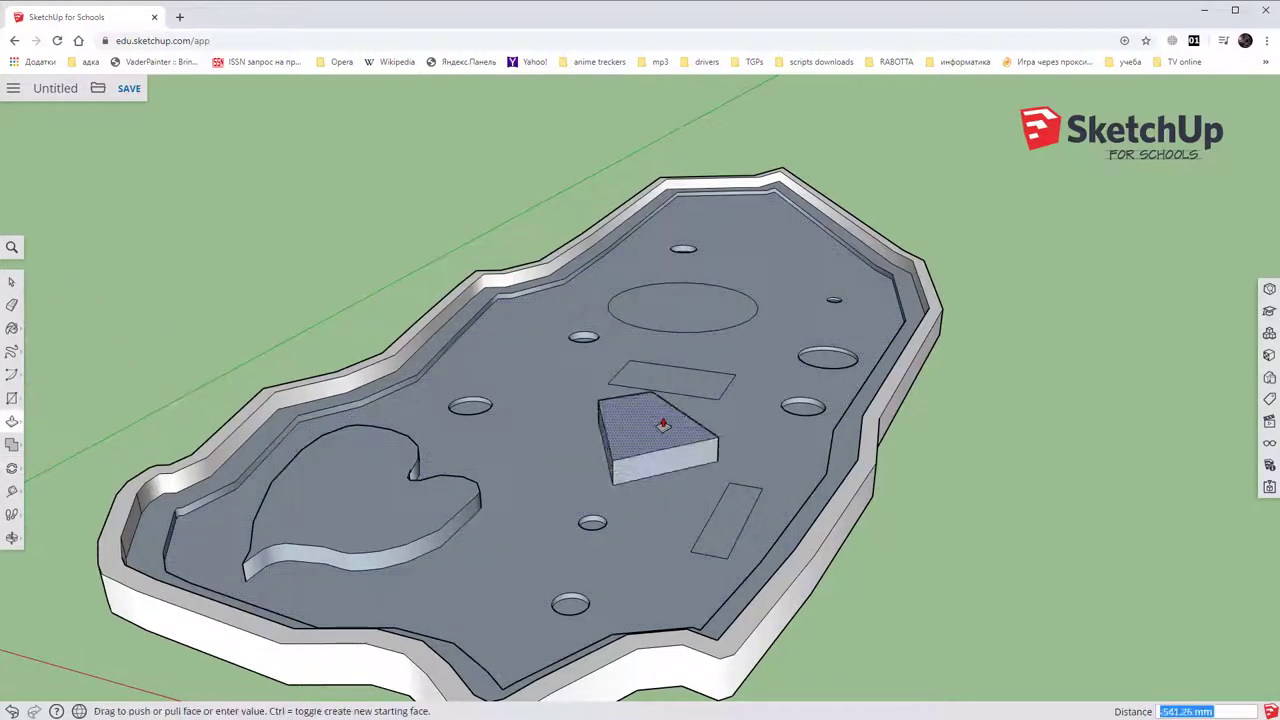
Raise the slanted and upper rectangles into blocks and the ellipse into a 776.18 mm cylinder.
left_click(677, 409)
left_click(686, 380)
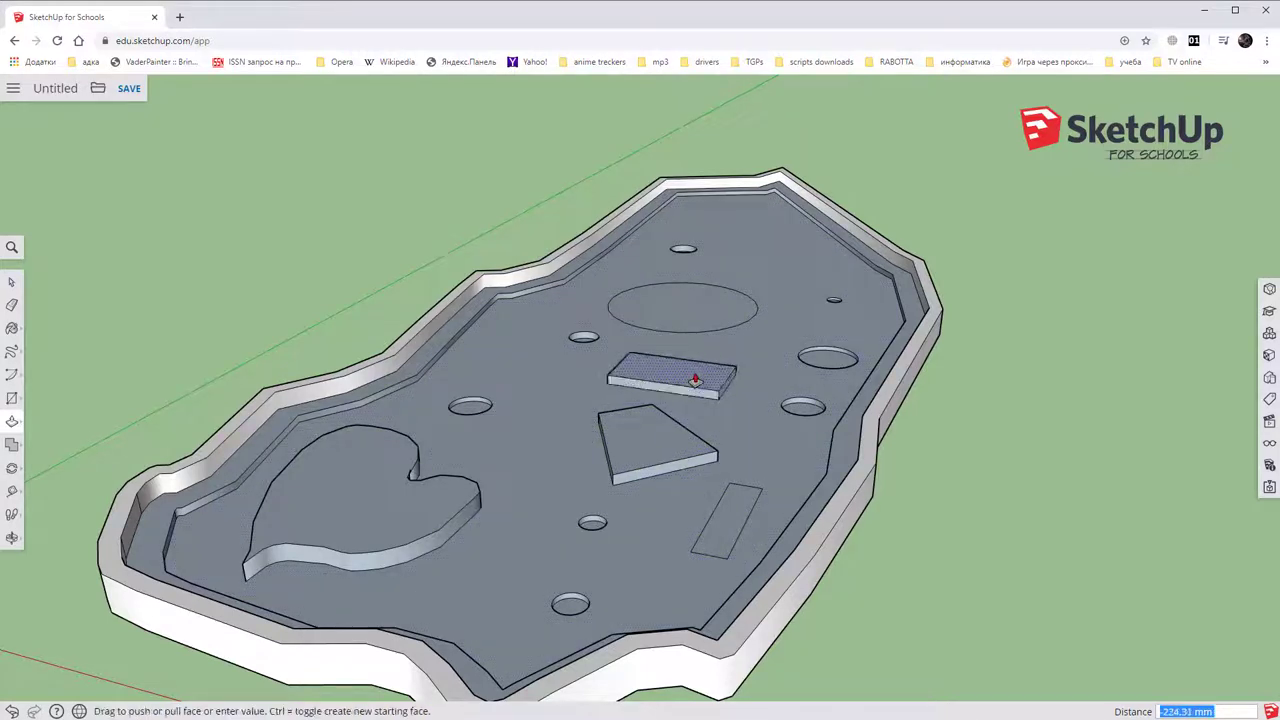
left_click(700, 372)
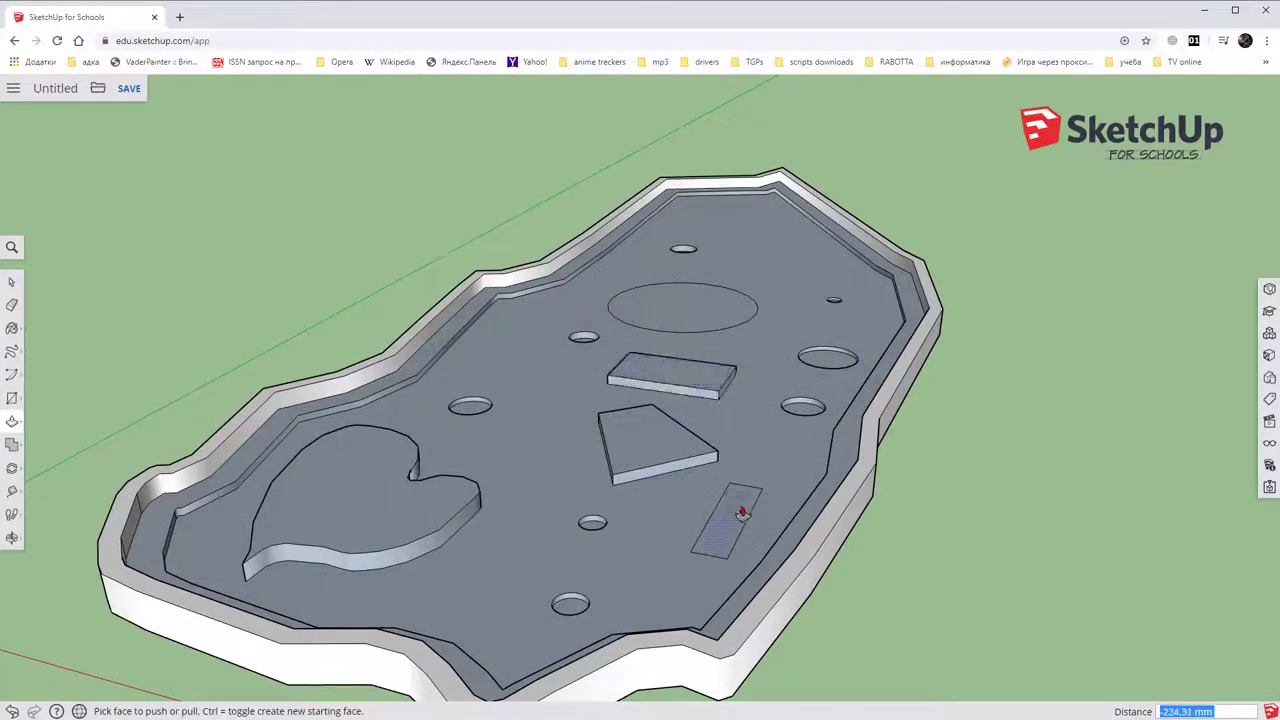
left_click(700, 308)
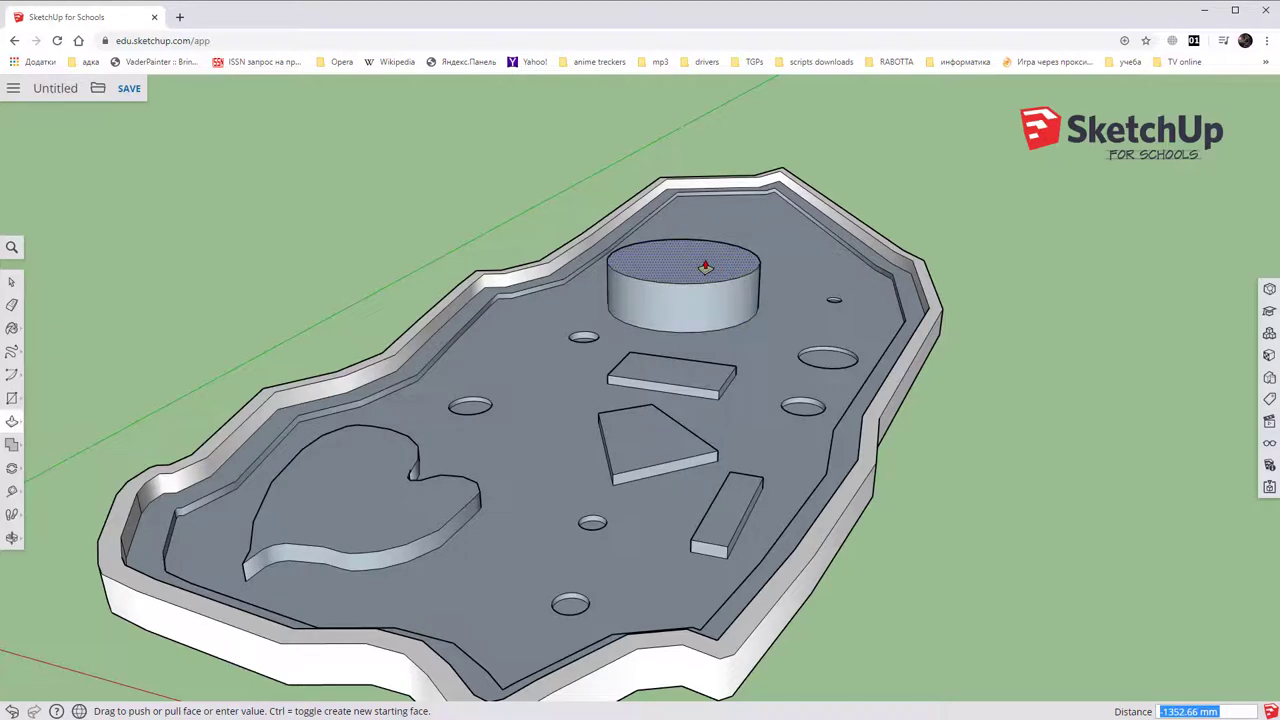
left_click(710, 287)
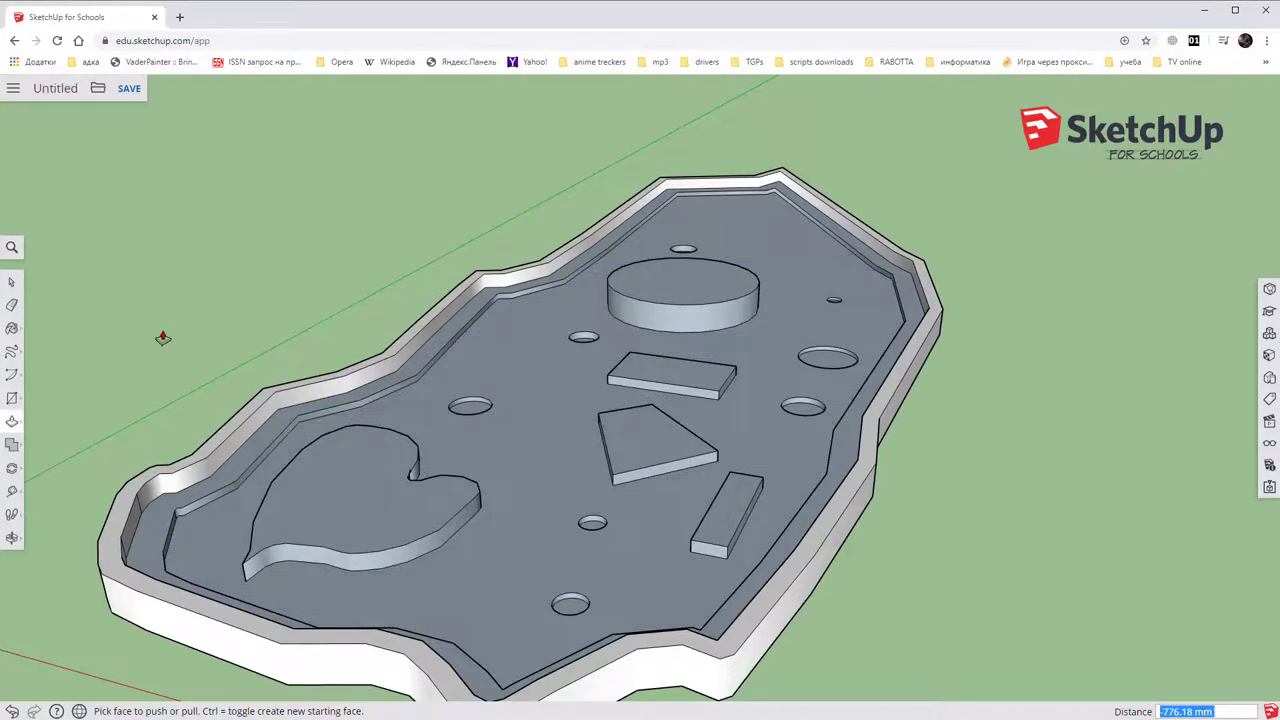
Draw a hexagon on the cylinder top and pull it up into a block.
left_click(13, 400)
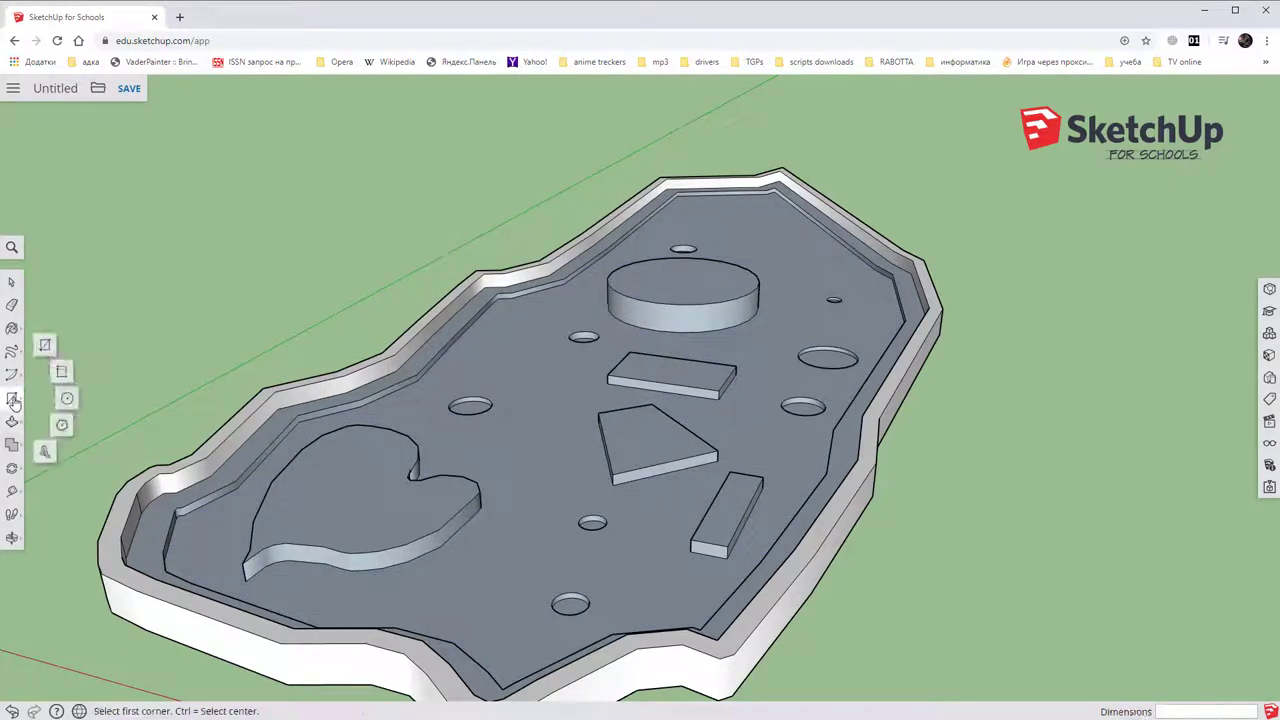
left_click(66, 398)
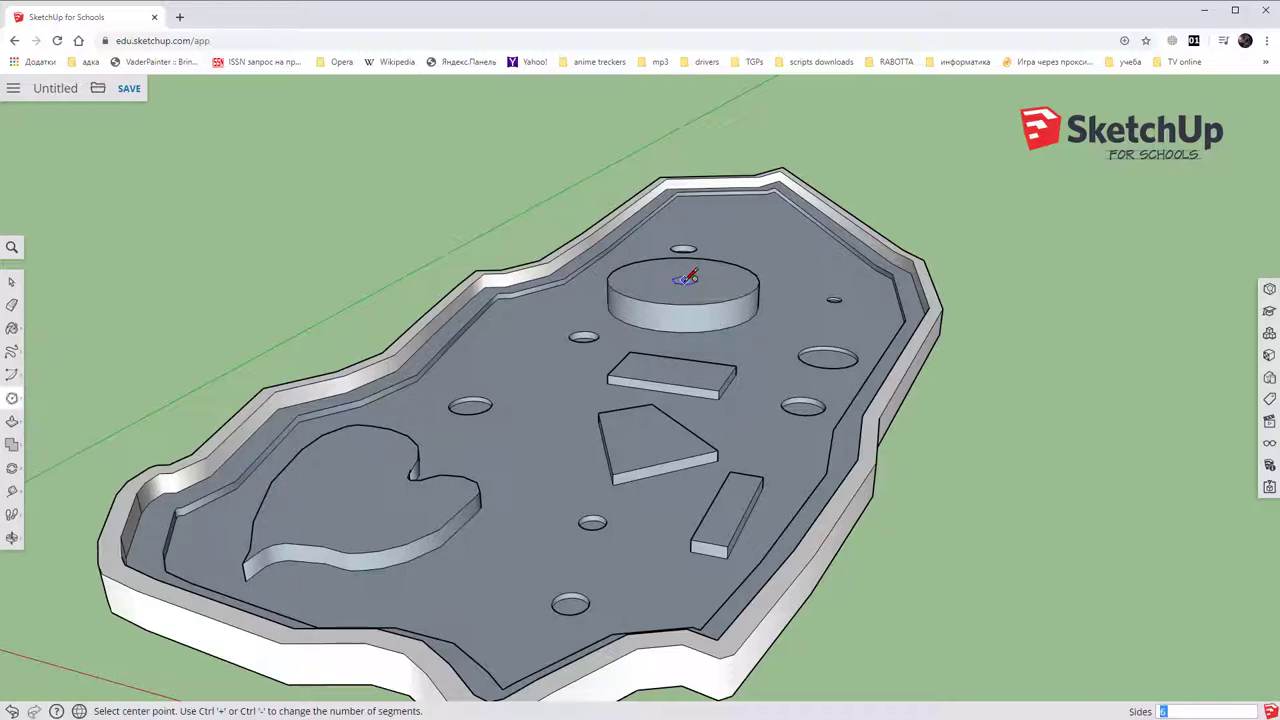
left_click(684, 280)
left_click(712, 292)
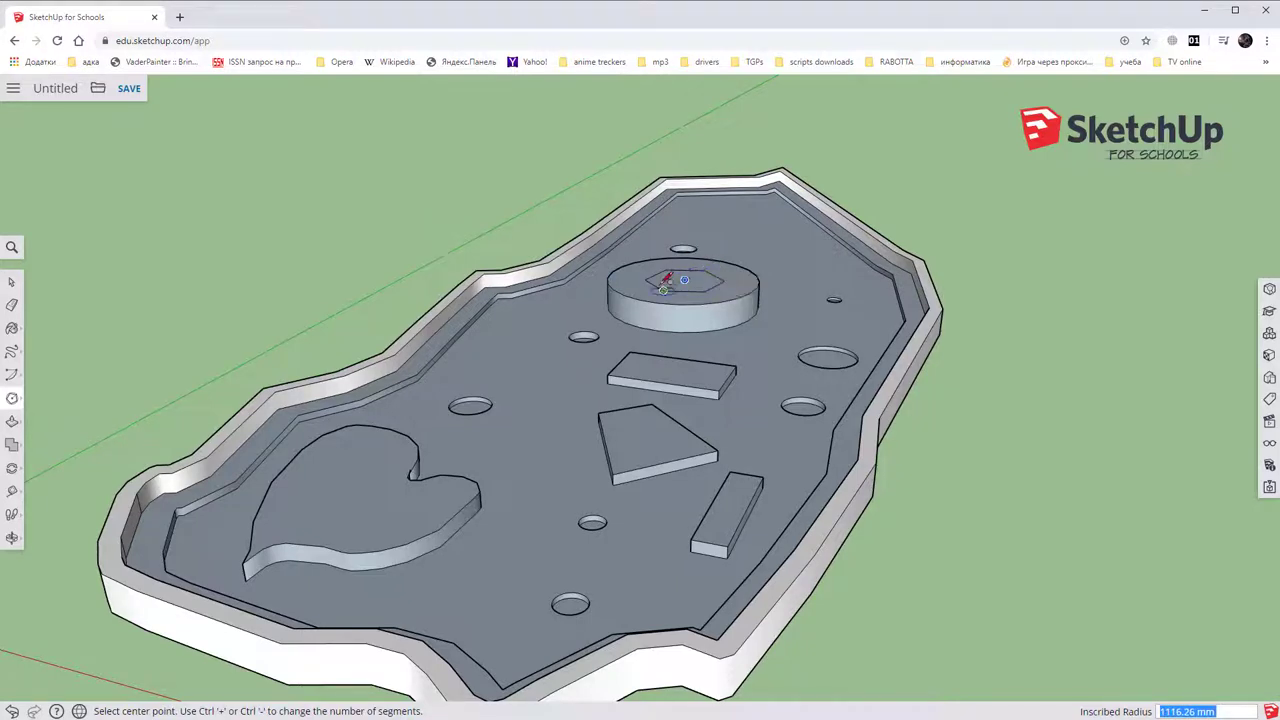
key("p")
left_click(692, 276)
left_click(703, 270)
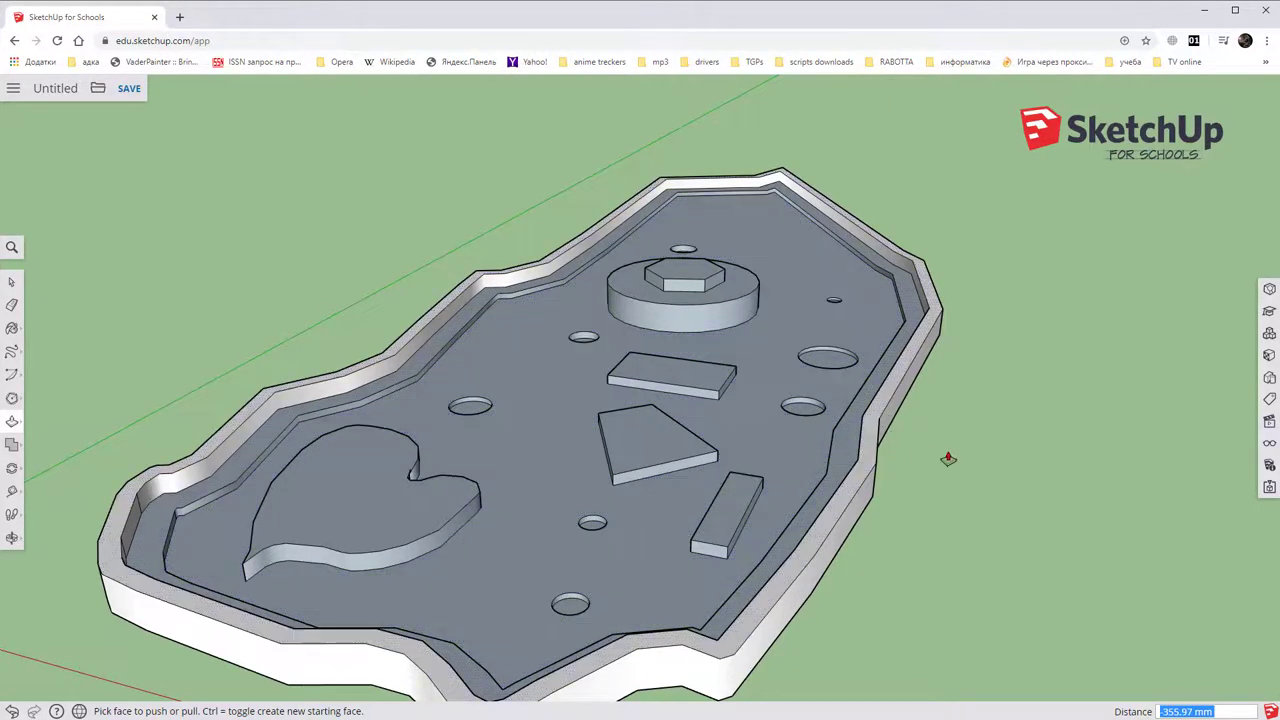
mouse_move(948, 459)
middle_mouse_down()
mouse_move(677, 325)
mouse_move(826, 314)
mouse_move(840, 374)
mouse_move(730, 325)
mouse_move(763, 333)
middle_mouse_up()
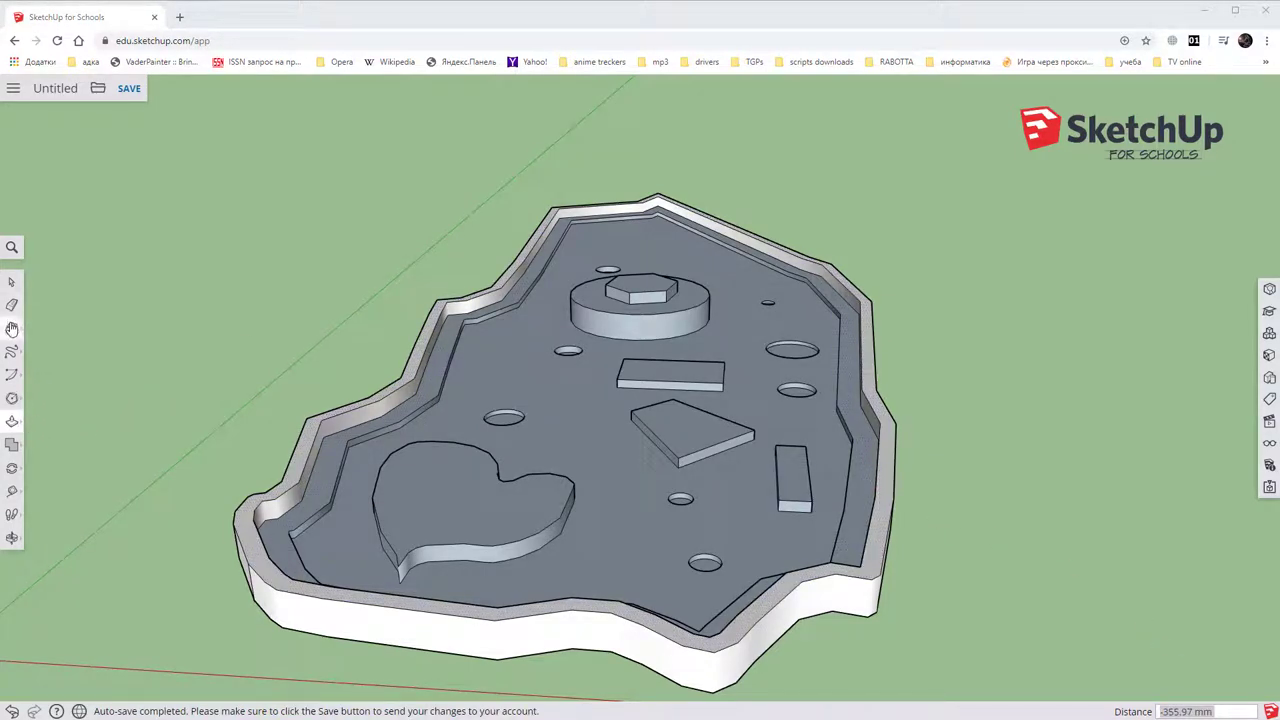
Open the Materials panel and browse the full material library categories.
left_click(12, 330)
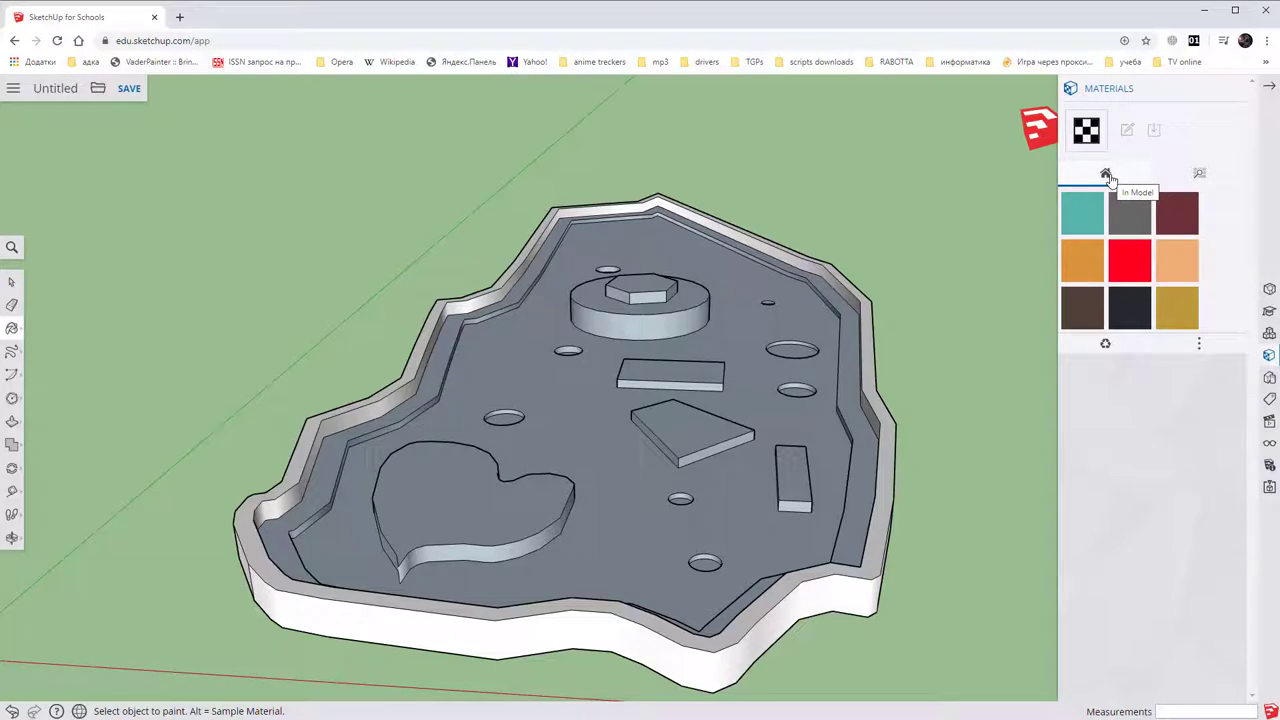
left_click(1198, 180)
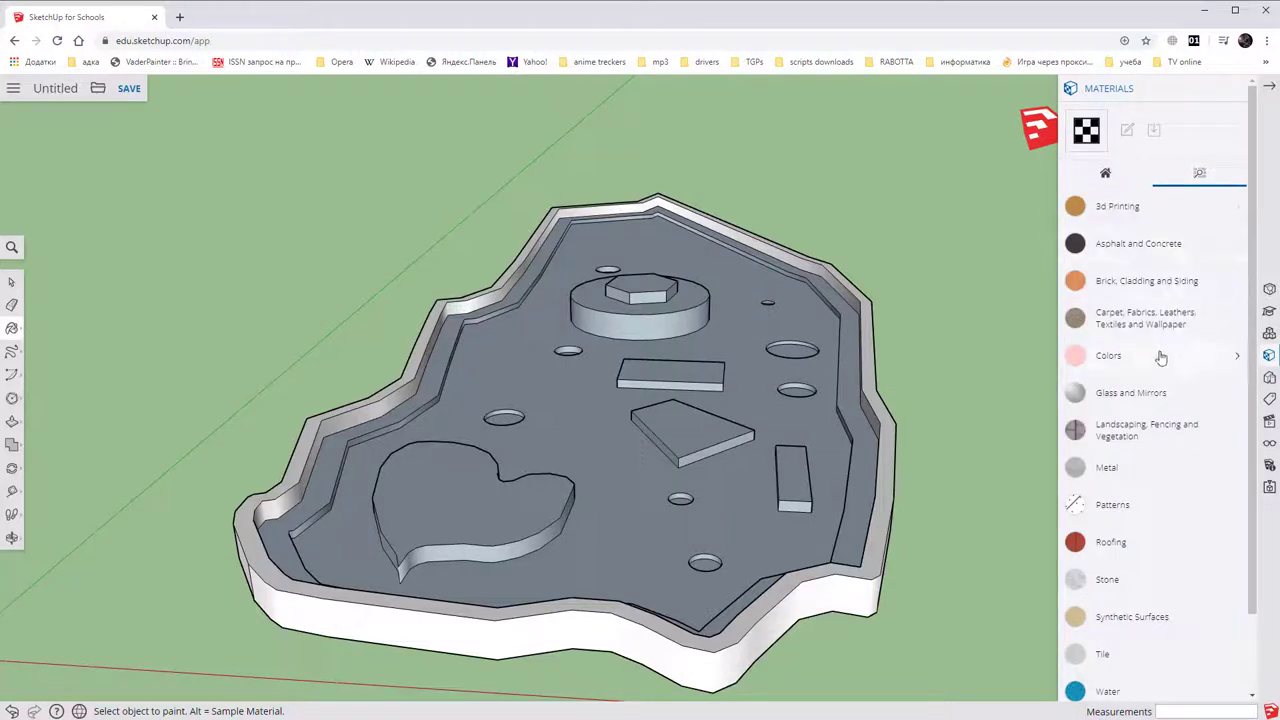
Paint the outer wall, top rim and inner rim band with Landscaping grass.
left_click(1138, 432)
scroll(1160, 390, "down", 2)
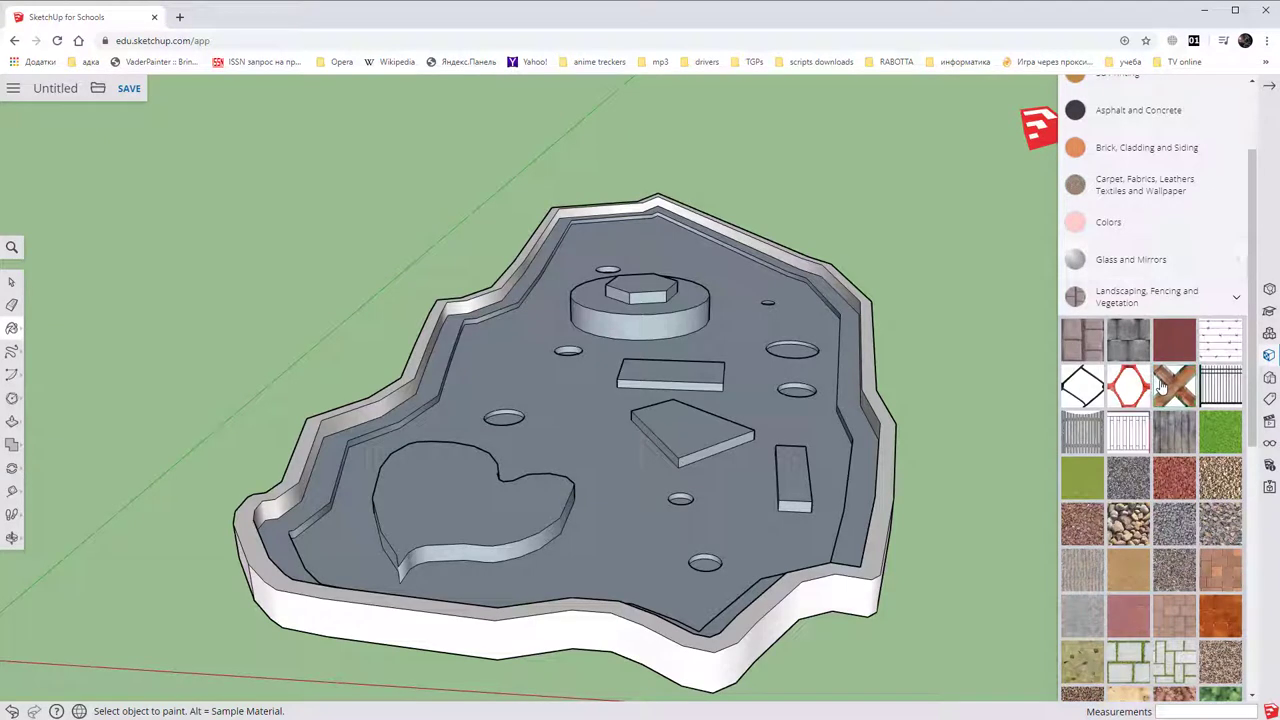
scroll(1220, 440, "up", 1)
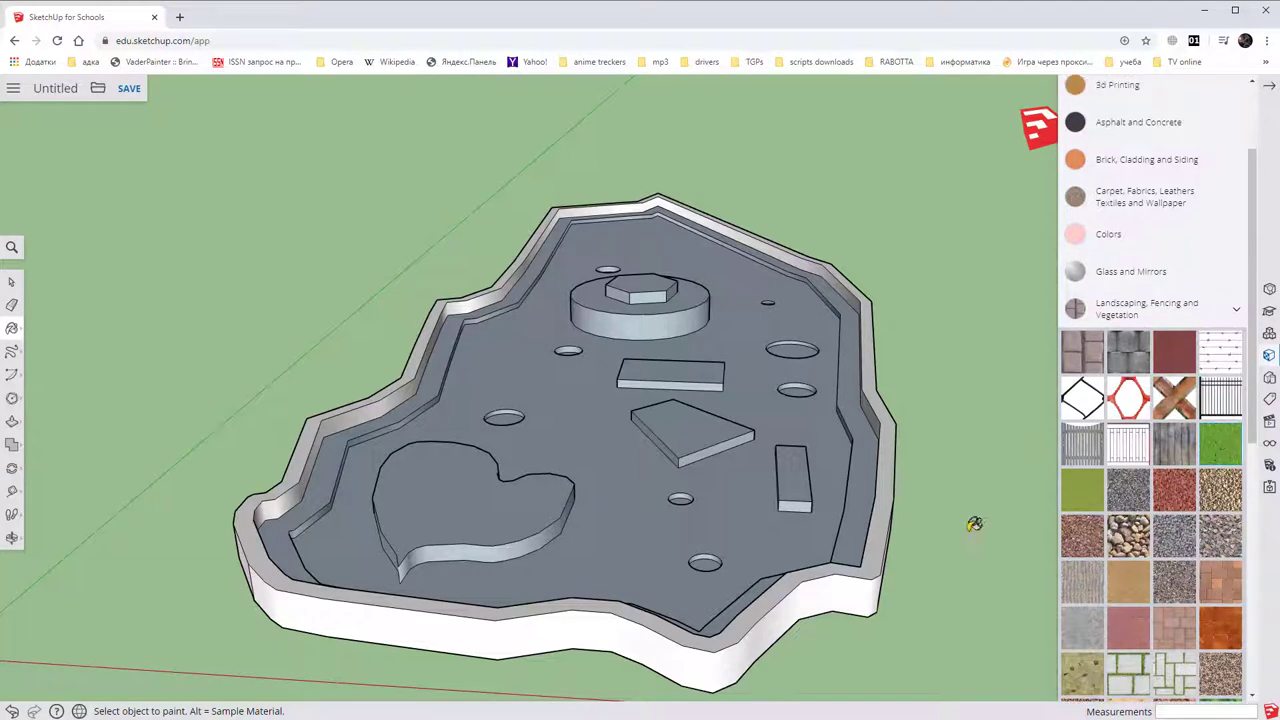
left_click(611, 631)
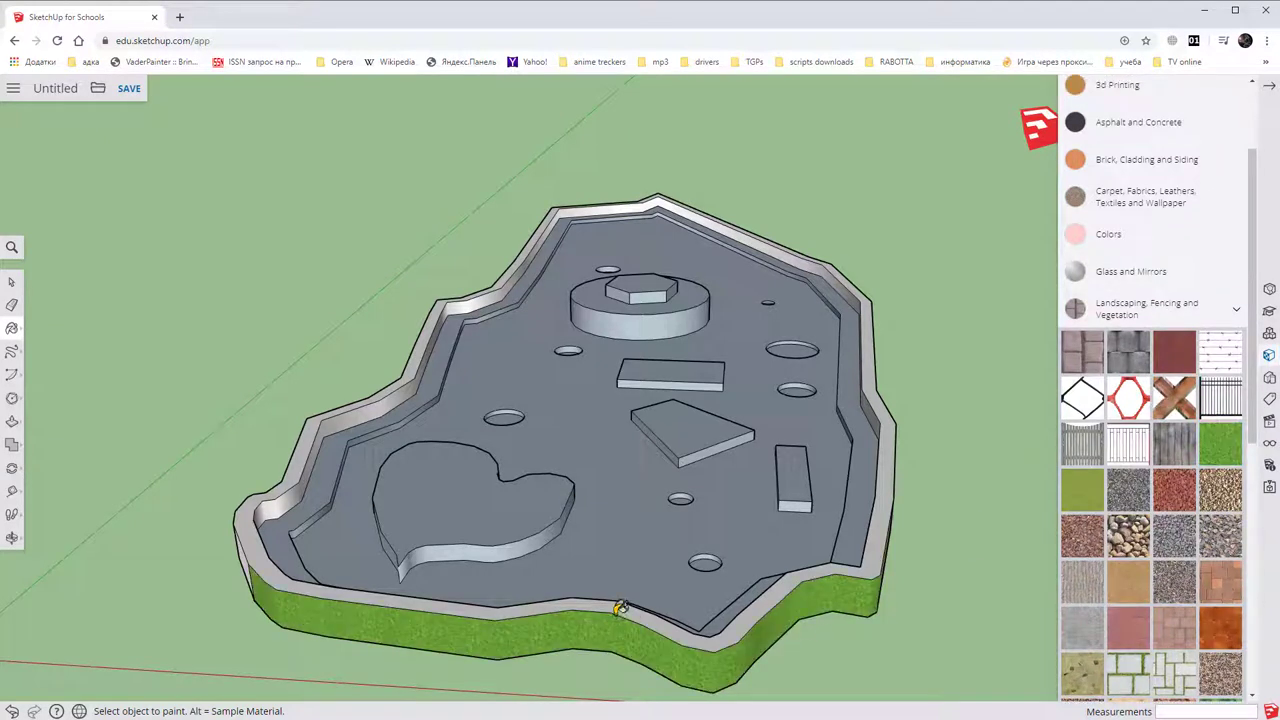
left_click(620, 600)
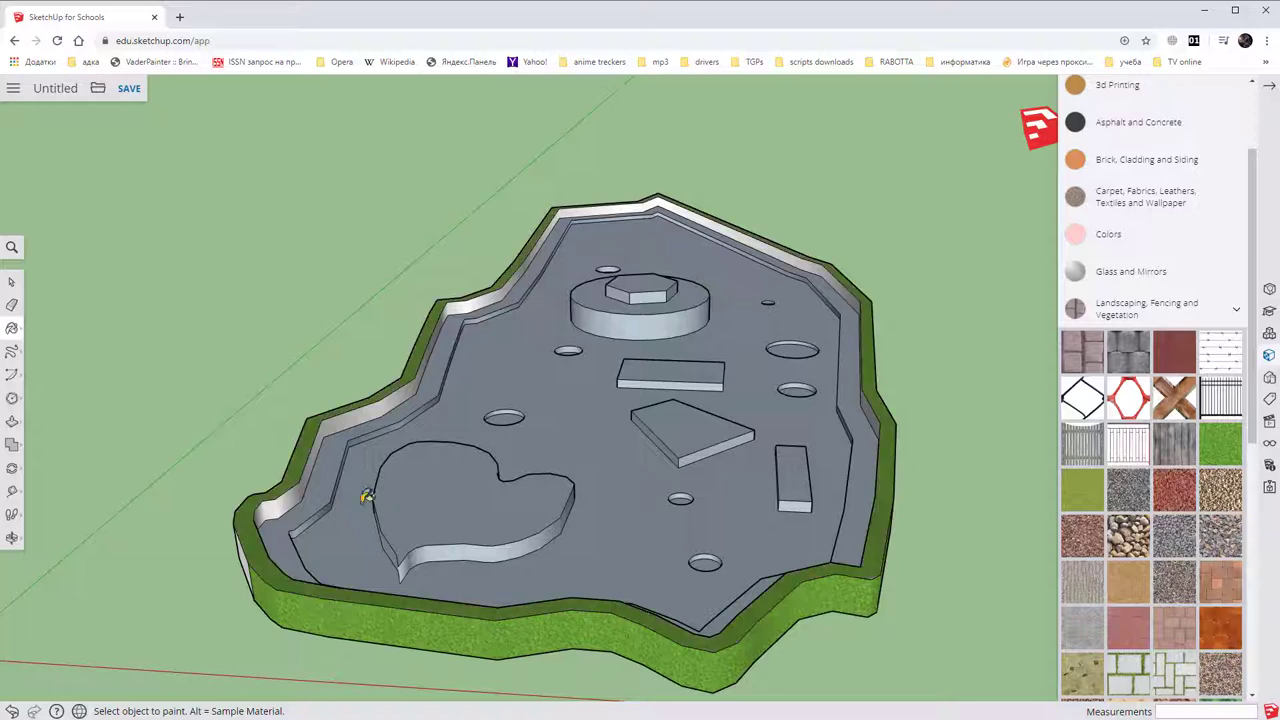
left_click(293, 497)
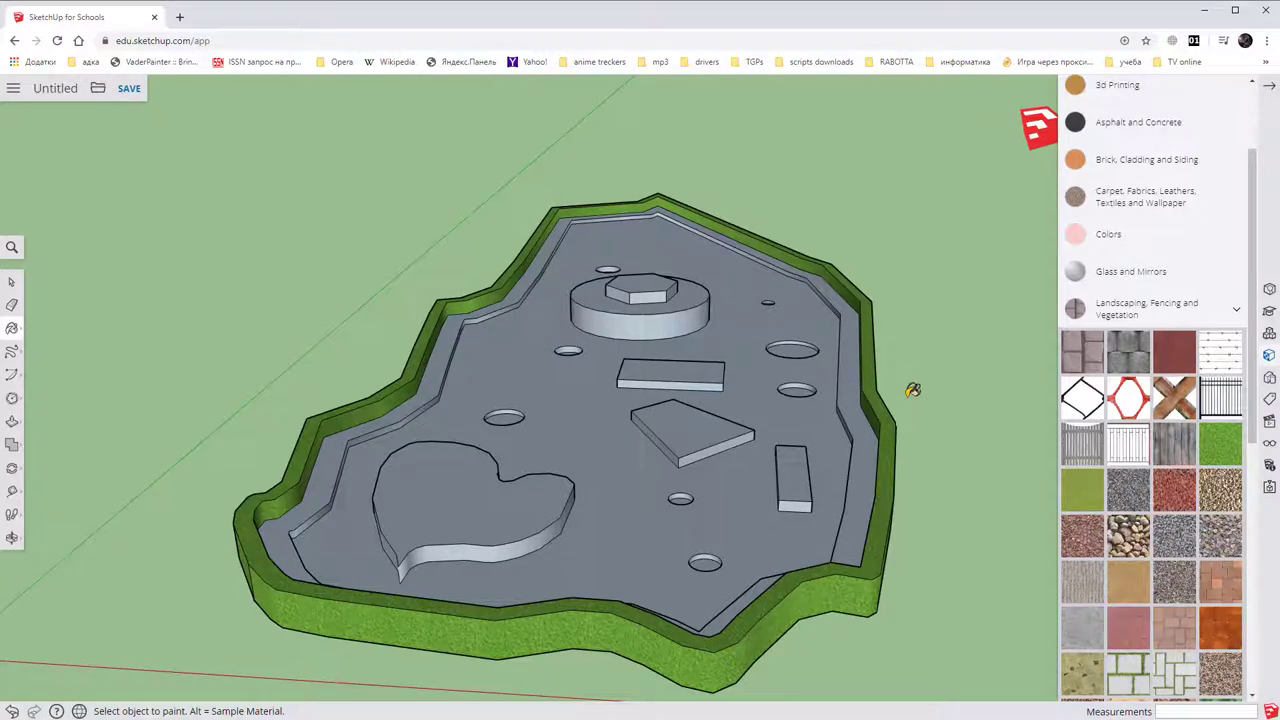
mouse_move(934, 351)
middle_mouse_down()
mouse_move(686, 300)
mouse_move(289, 300)
mouse_move(686, 331)
mouse_move(159, 306)
mouse_move(543, 306)
middle_mouse_up()
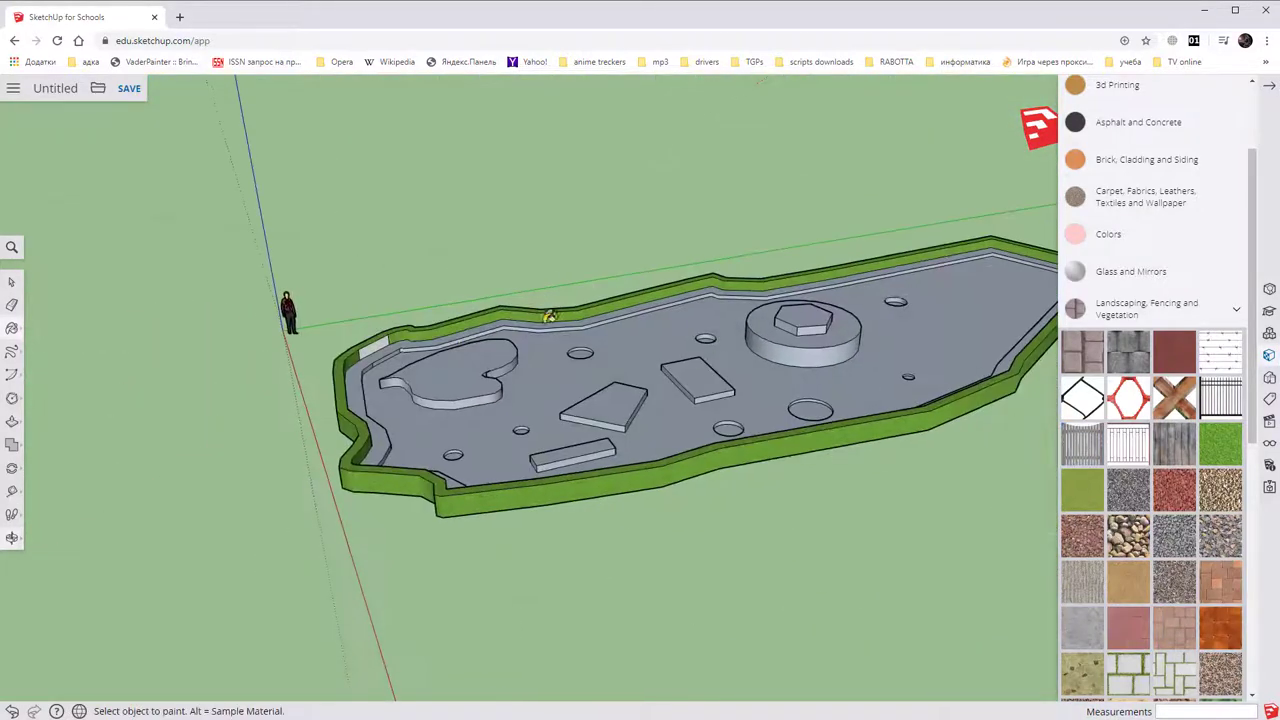
mouse_move(420, 306)
middle_mouse_down()
mouse_move(887, 291)
mouse_move(704, 314)
middle_mouse_up()
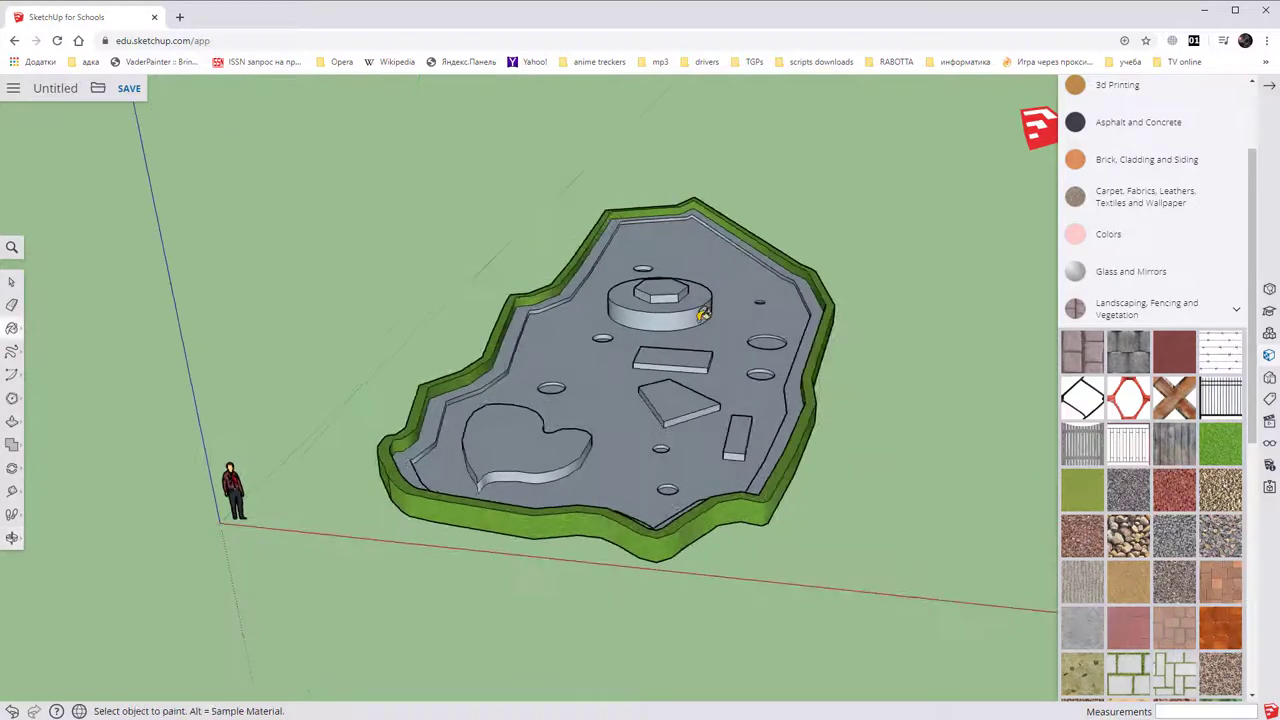
scroll(704, 314, "up", 2)
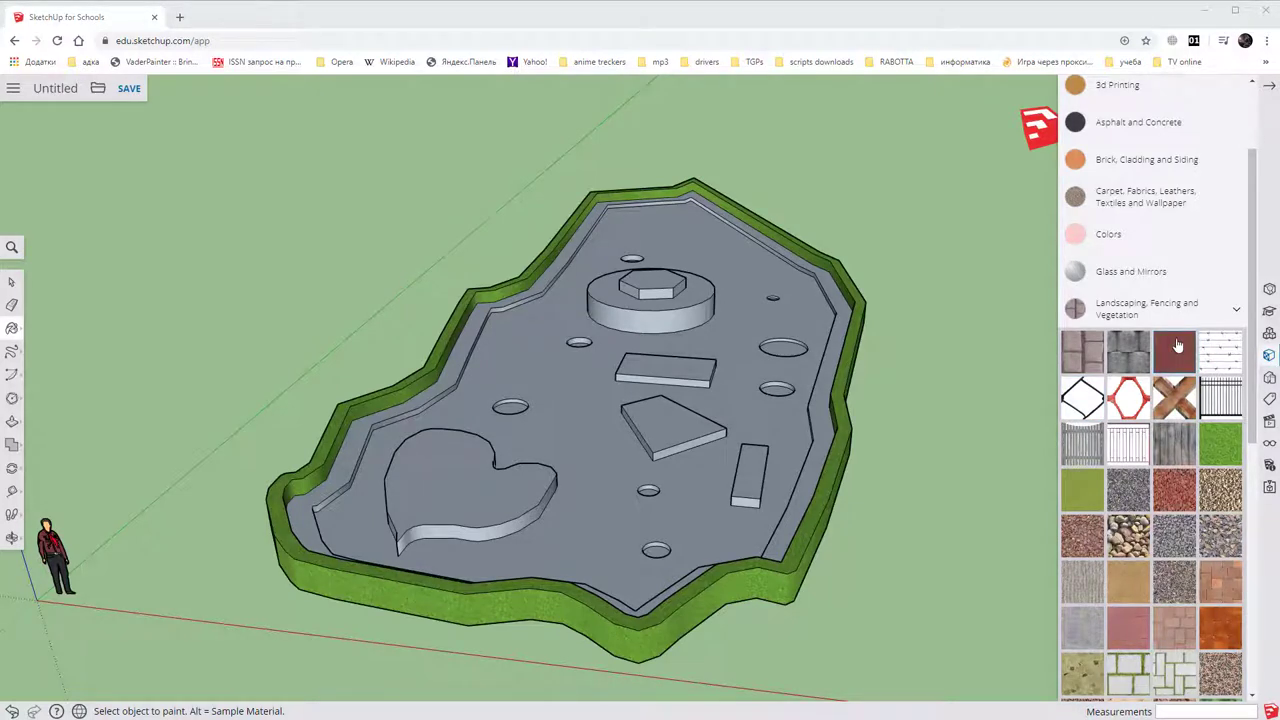
Choose the dark-red swatch and paint the pond's inner wall strip with it.
left_click(1178, 349)
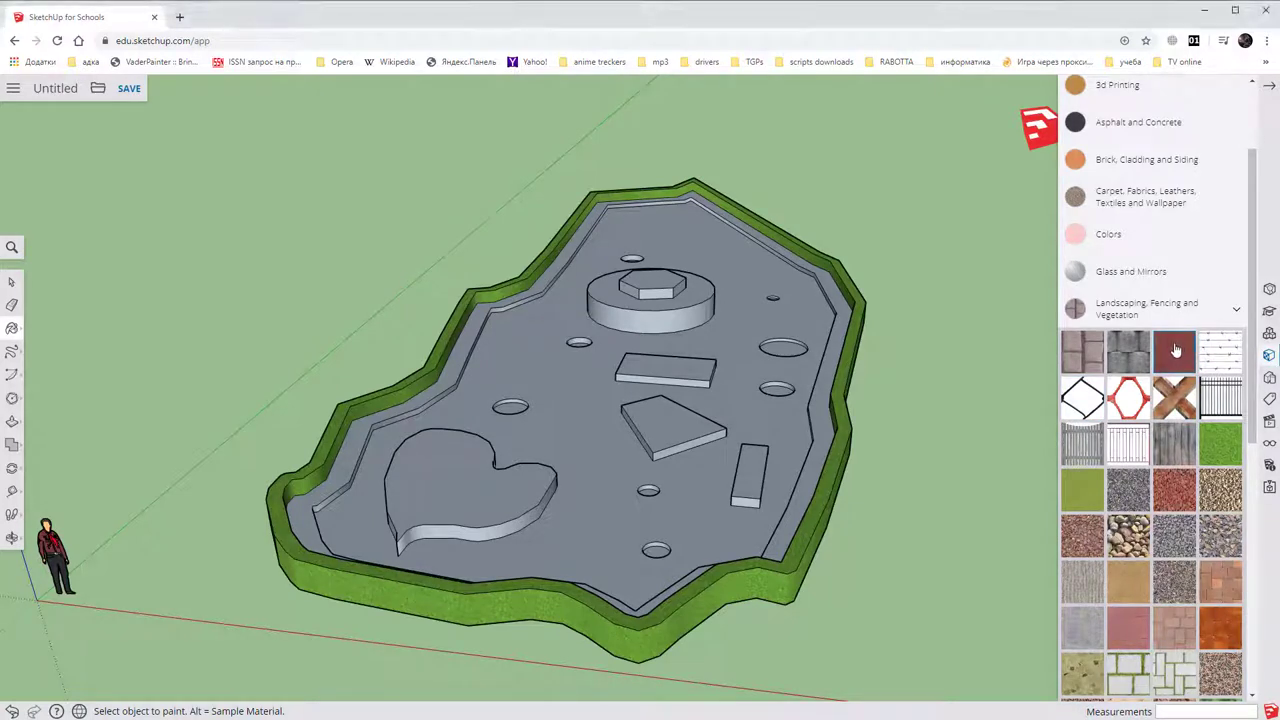
left_click(481, 314)
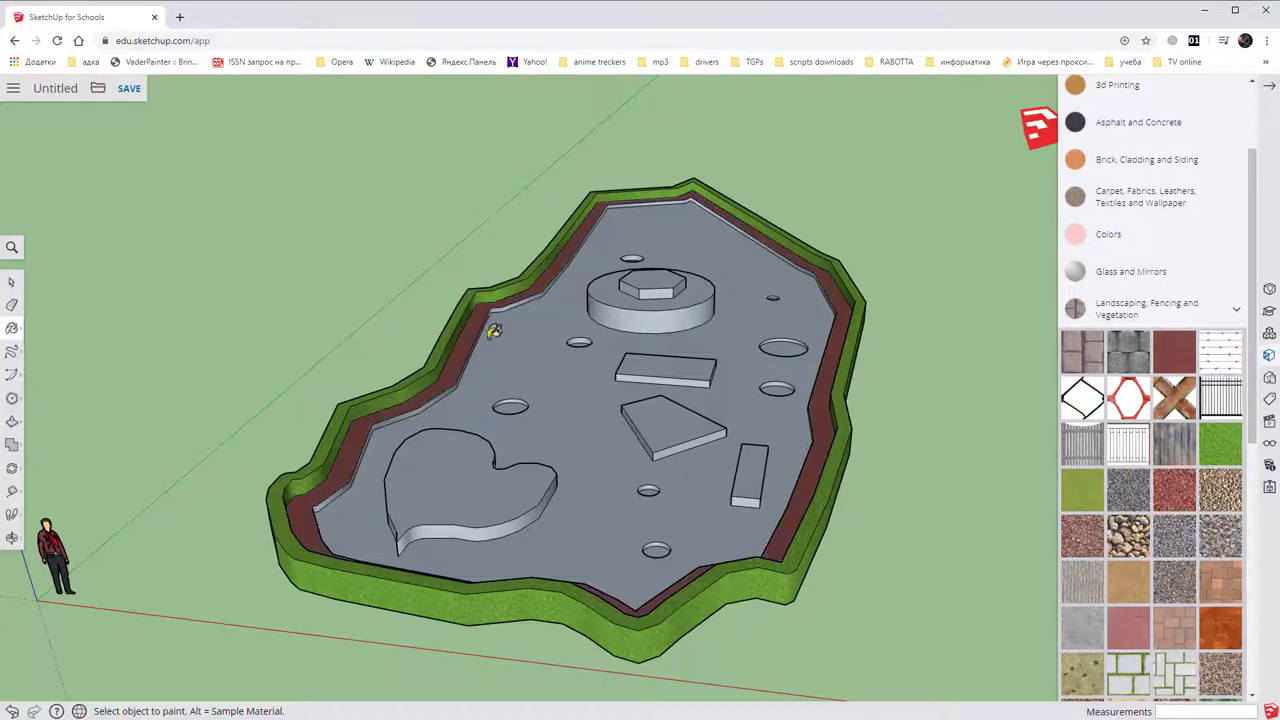
scroll(460, 368, "up", 3)
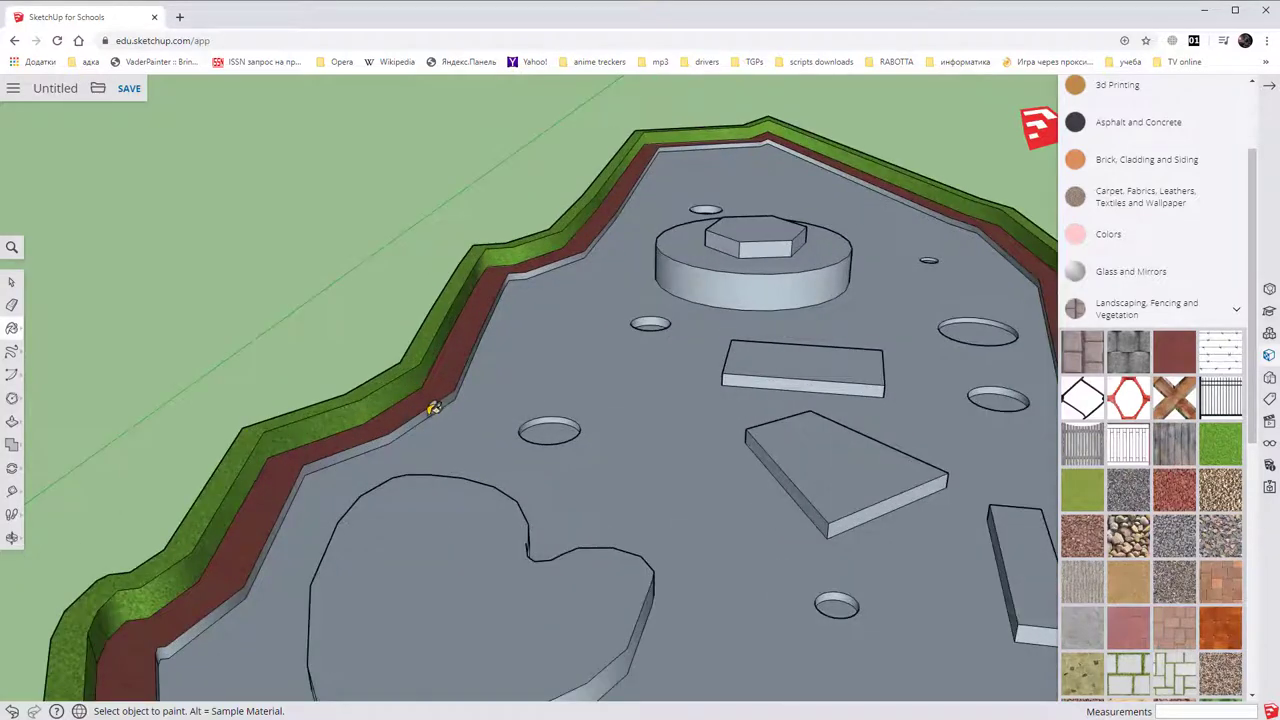
scroll(680, 289, "down", 5)
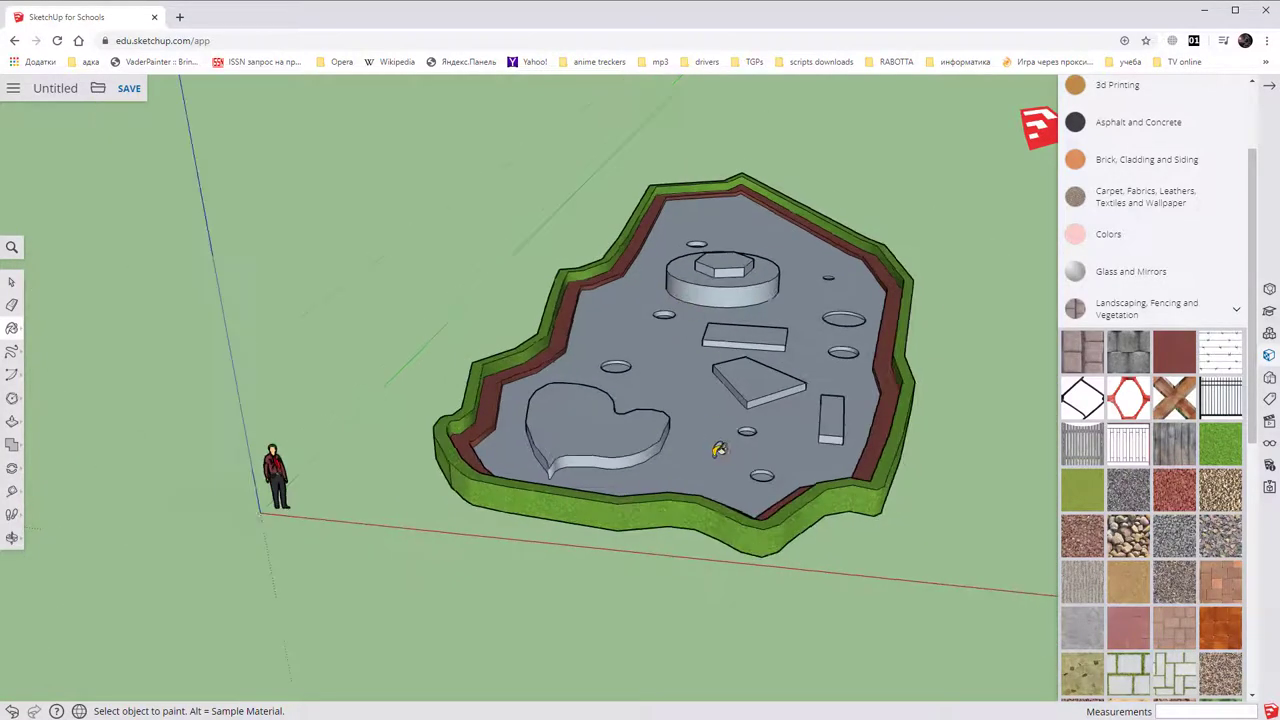
scroll(718, 449, "up", 2)
scroll(723, 434, "up", 1)
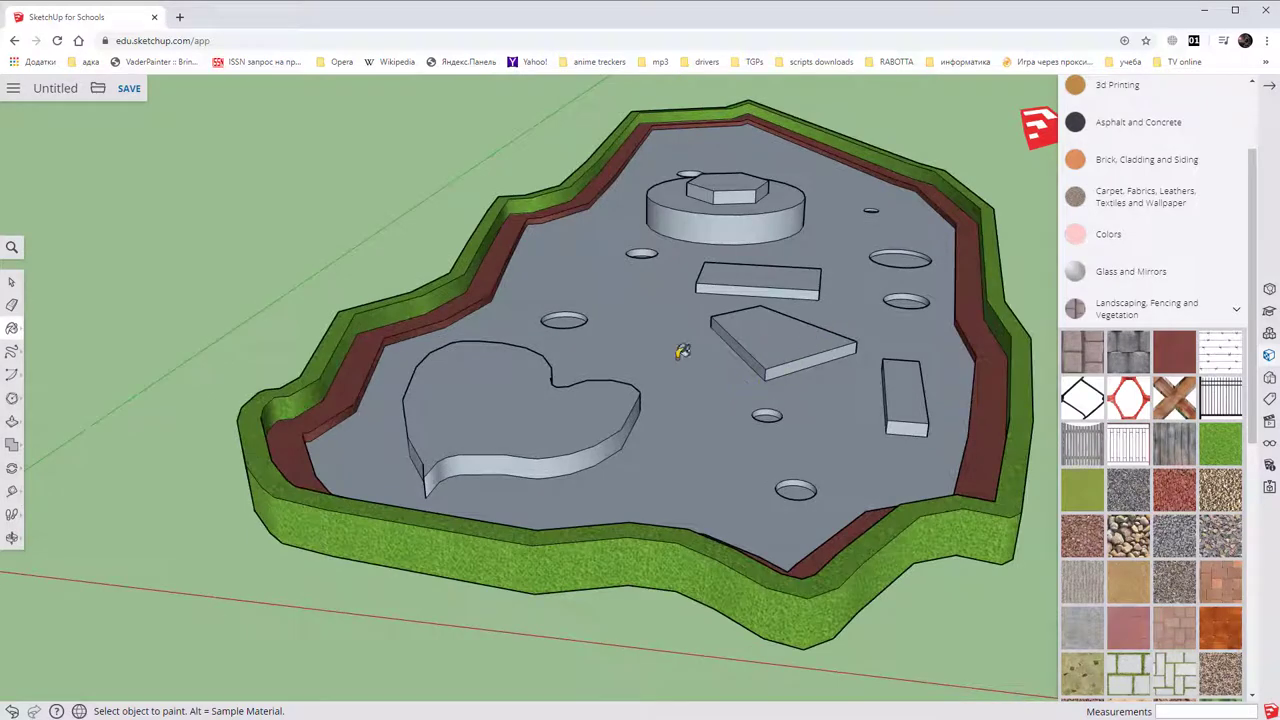
middle_click_drag(968, 145, 460, 215)
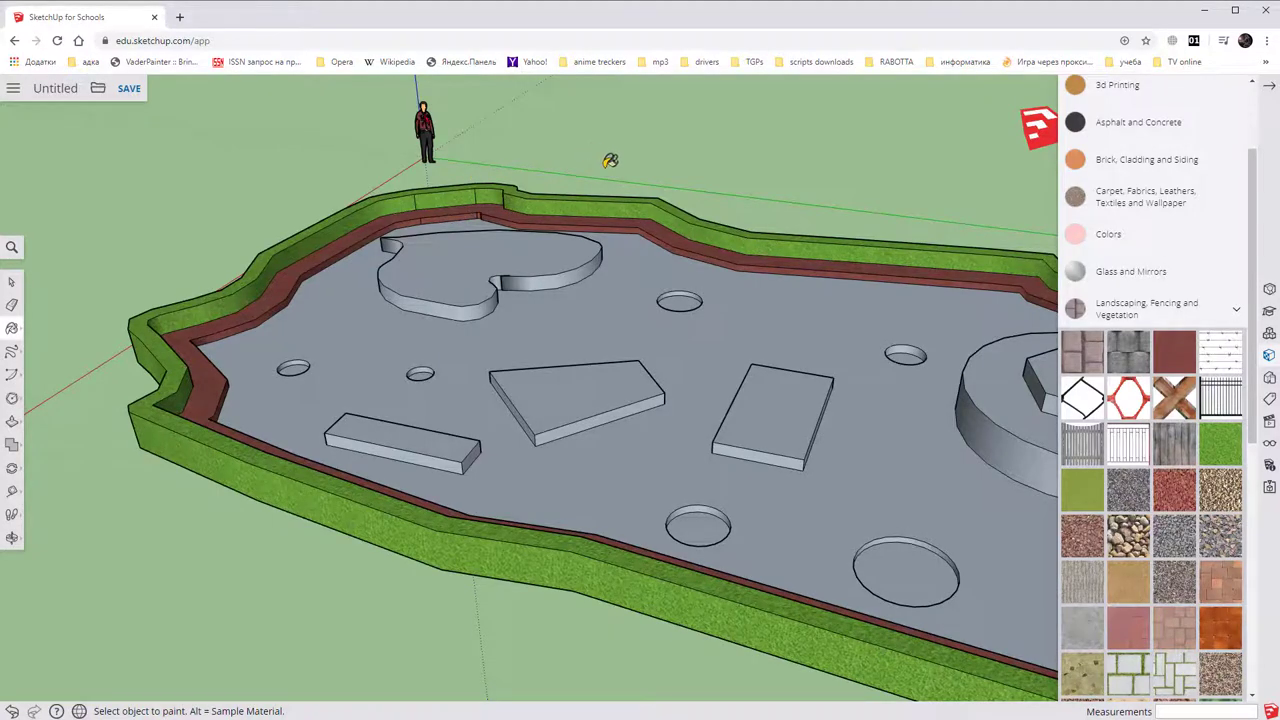
mouse_move(612, 157)
middle_mouse_down()
mouse_move(930, 226)
mouse_move(728, 257)
mouse_move(829, 178)
mouse_move(728, 151)
mouse_move(820, 163)
middle_mouse_up()
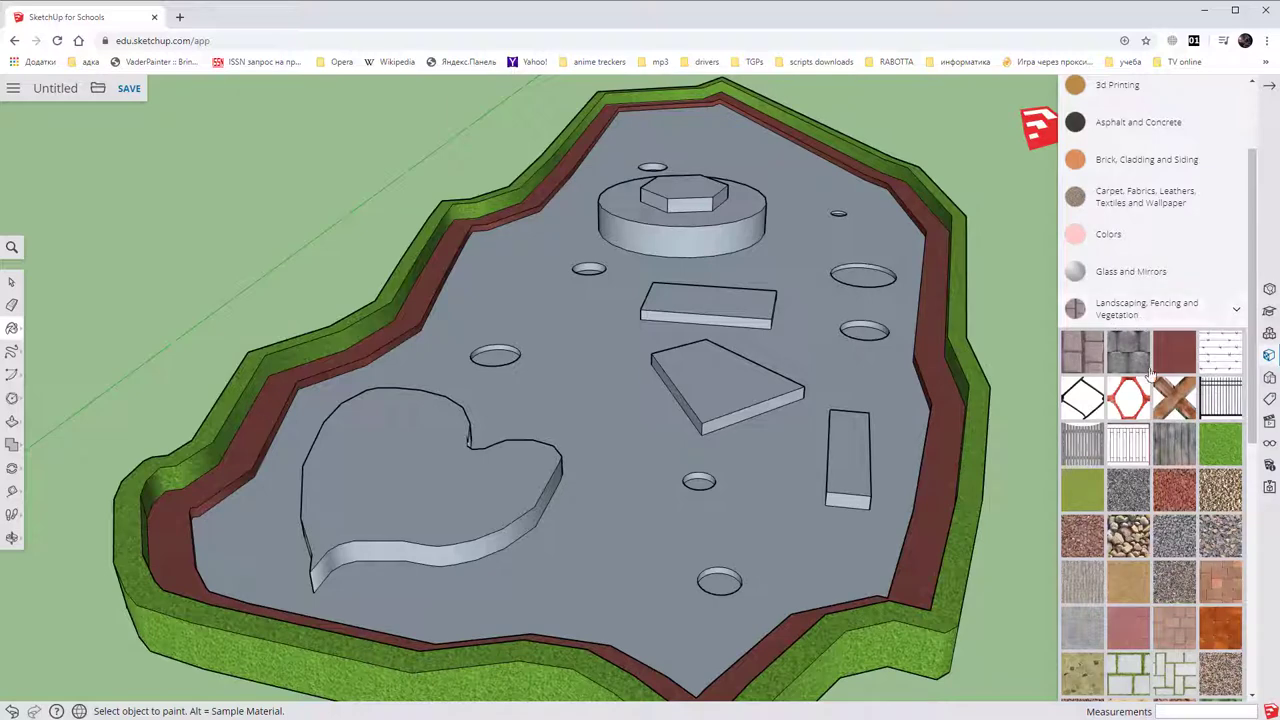
scroll(1140, 400, "down", 2)
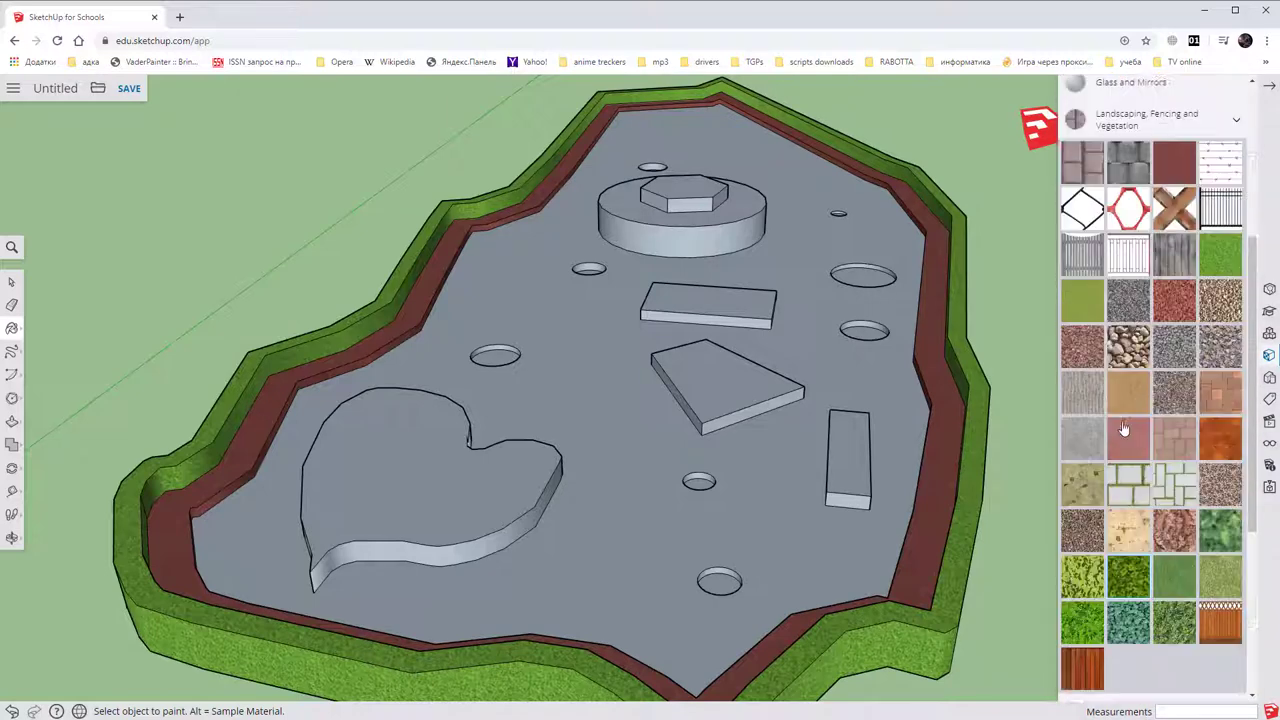
scroll(1123, 428, "up", 1)
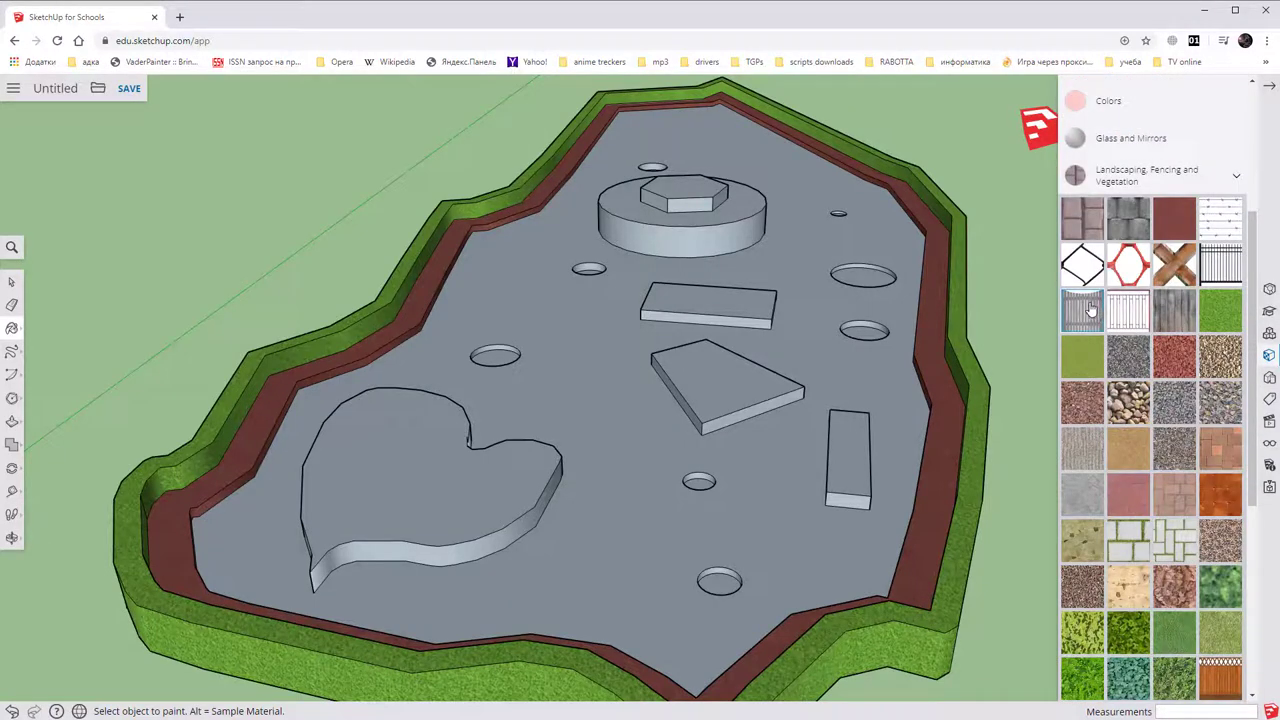
Switch from Landscaping to the Water category and fill the pond floor with water.
left_click(1124, 177)
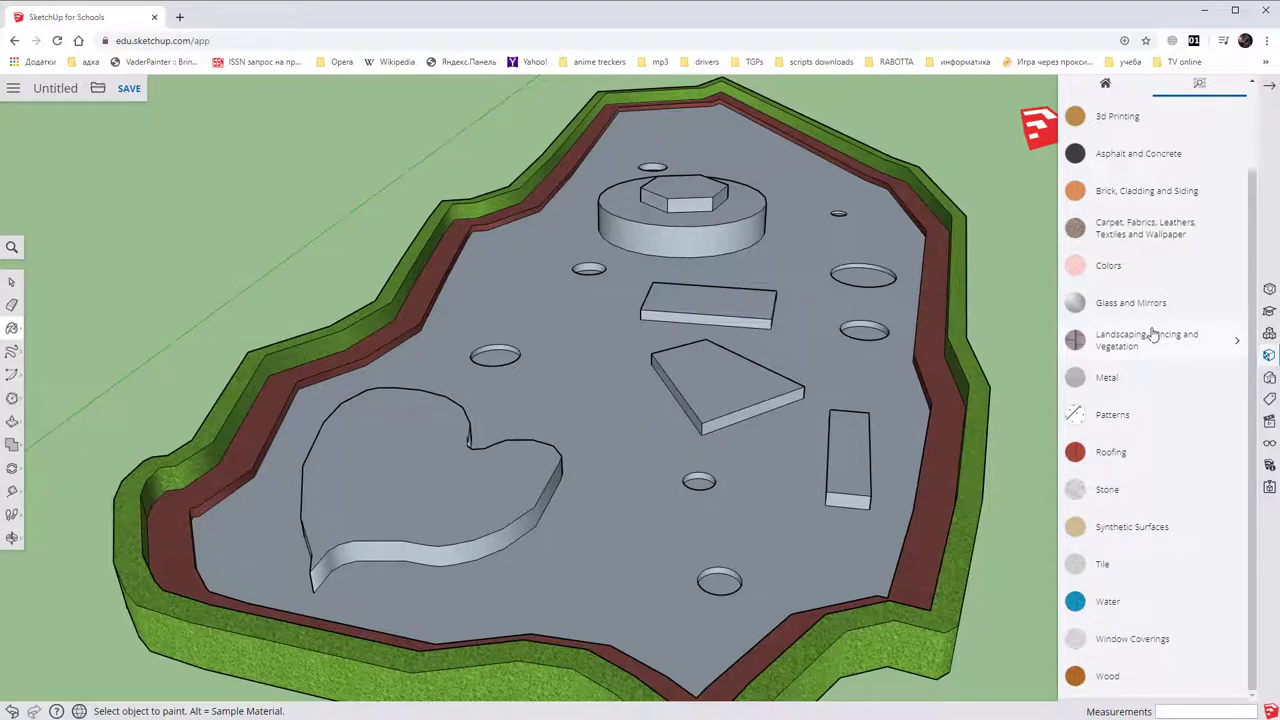
left_click(1112, 604)
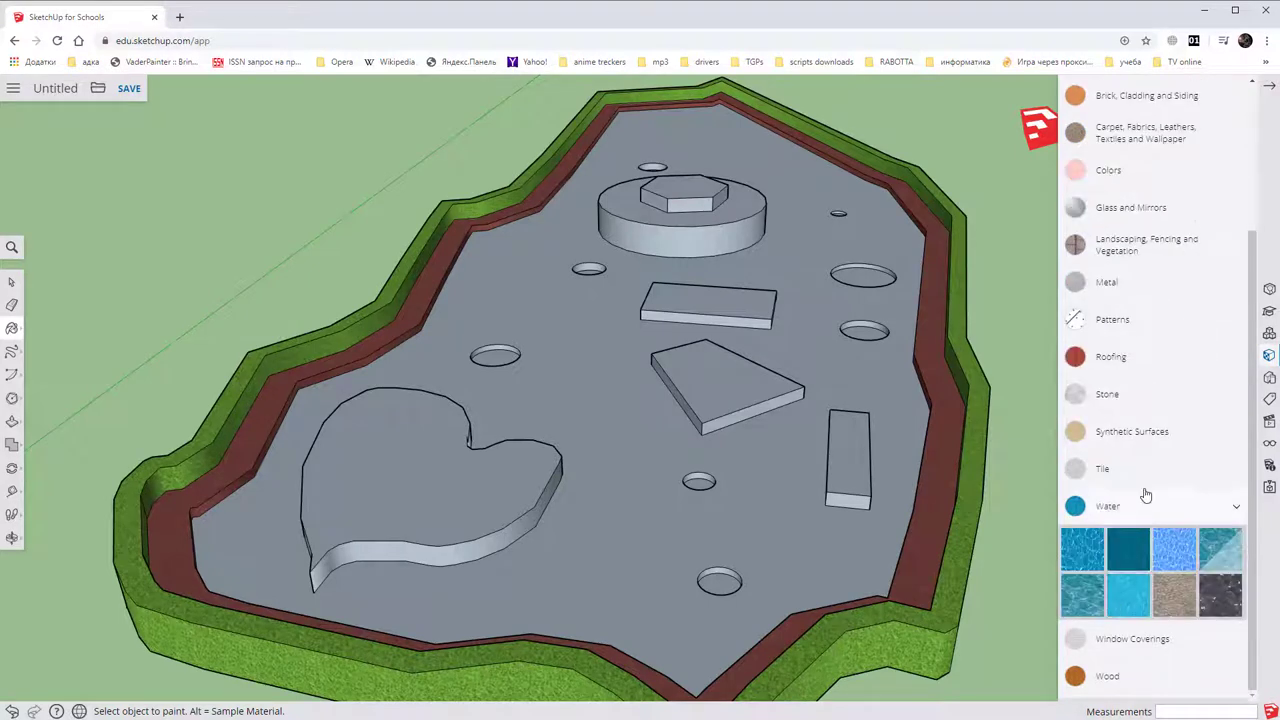
left_click(1106, 540)
left_click(822, 409)
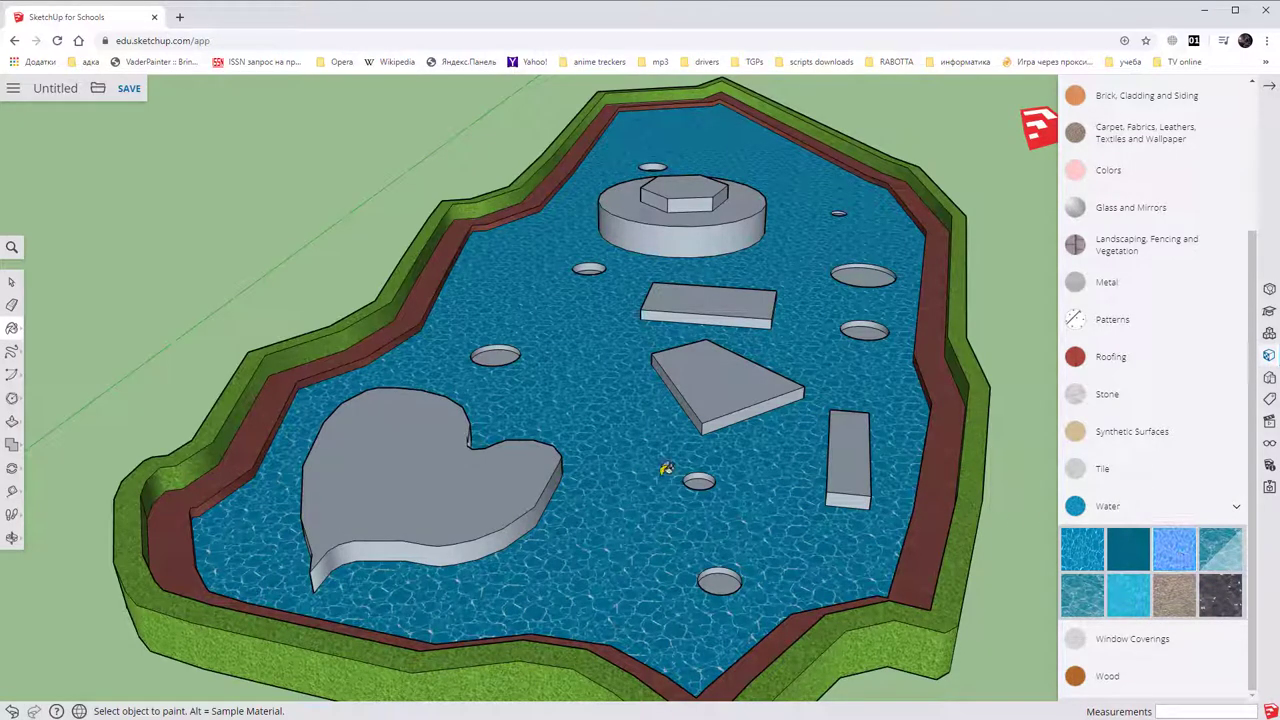
Try lighter blue, turquoise and dark teal water, settling on light-blue tiled texture.
left_click(745, 545)
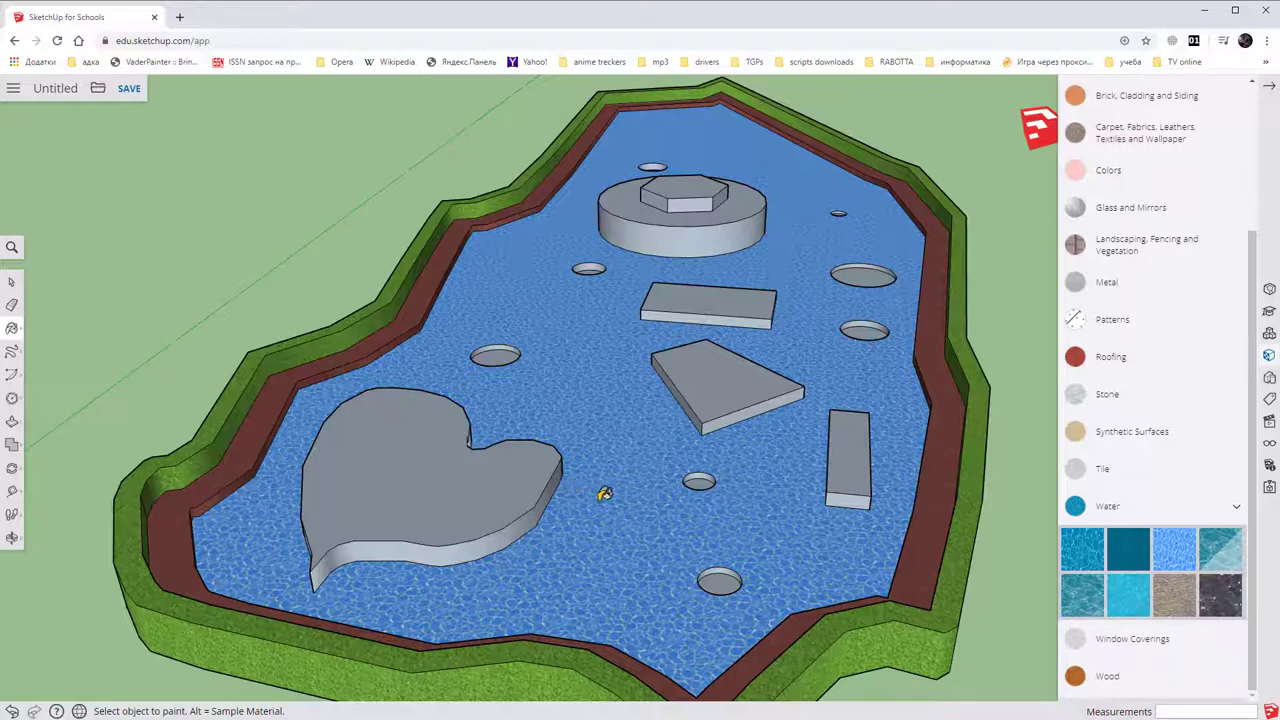
left_click(608, 494)
left_click(1066, 606)
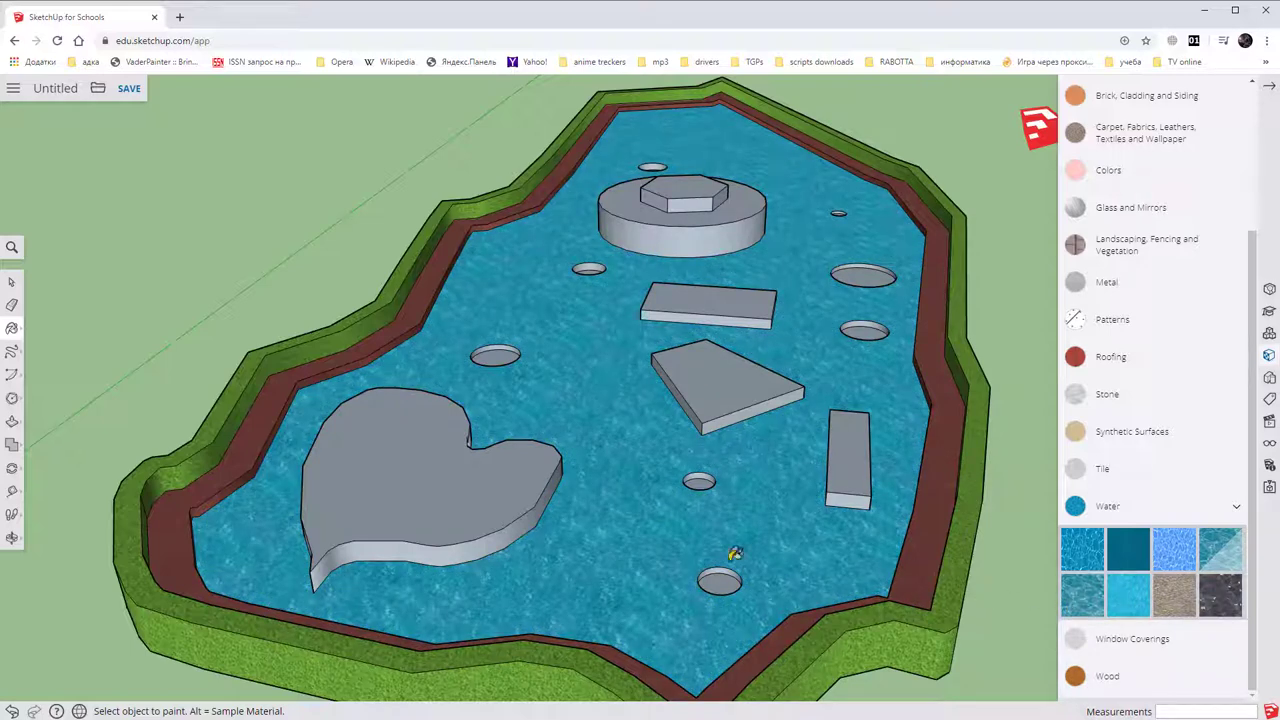
left_click(738, 513)
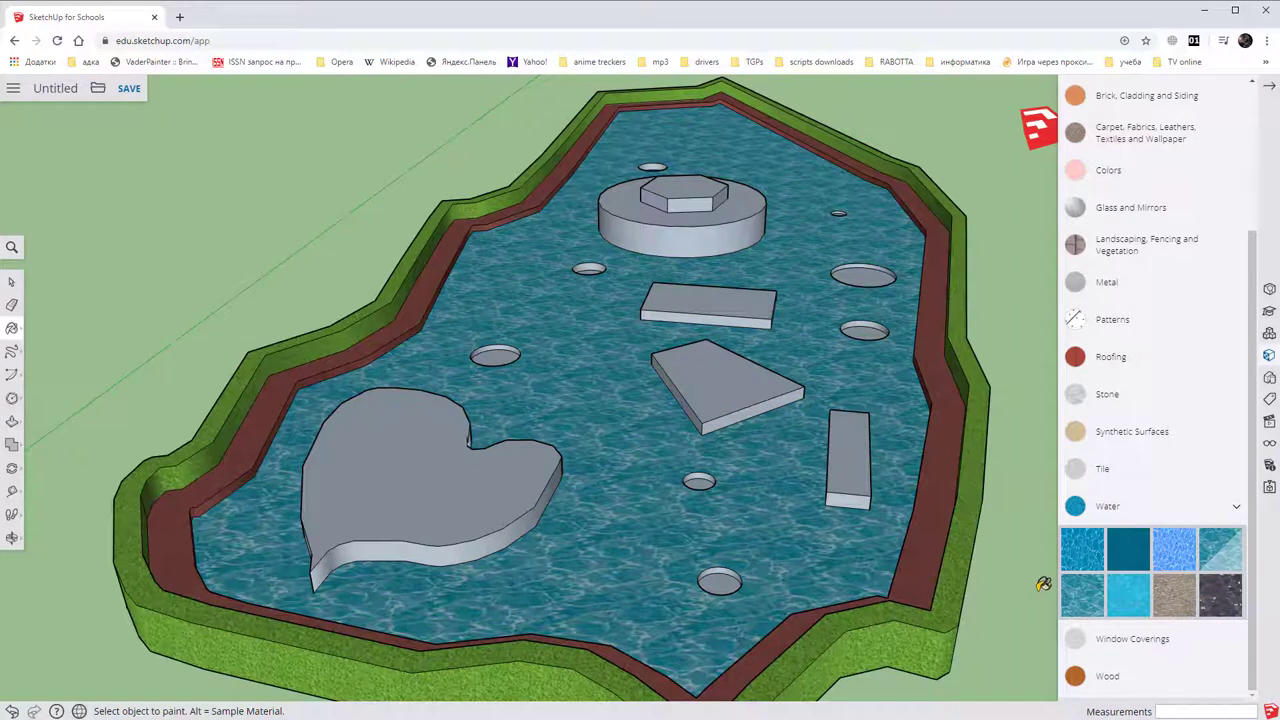
left_click(1183, 556)
left_click(771, 489)
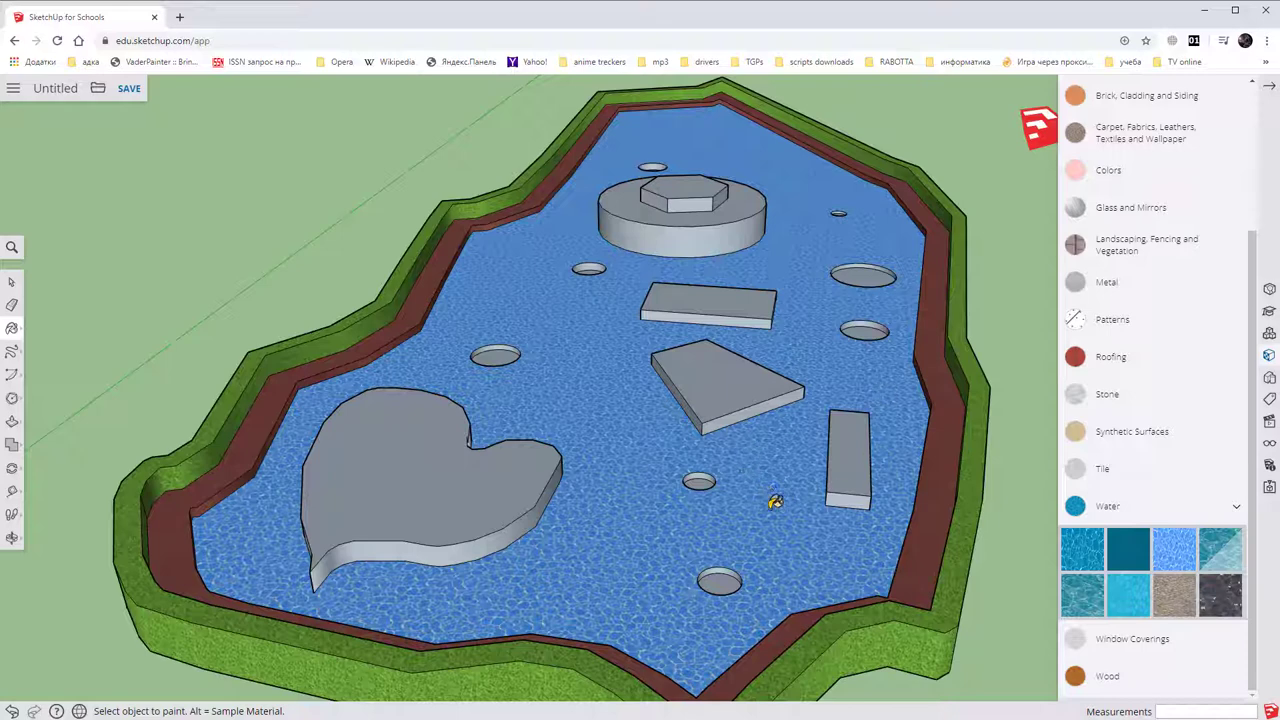
Shift and stretch the water texture's pins using Texture > Position.
right_click(588, 366)
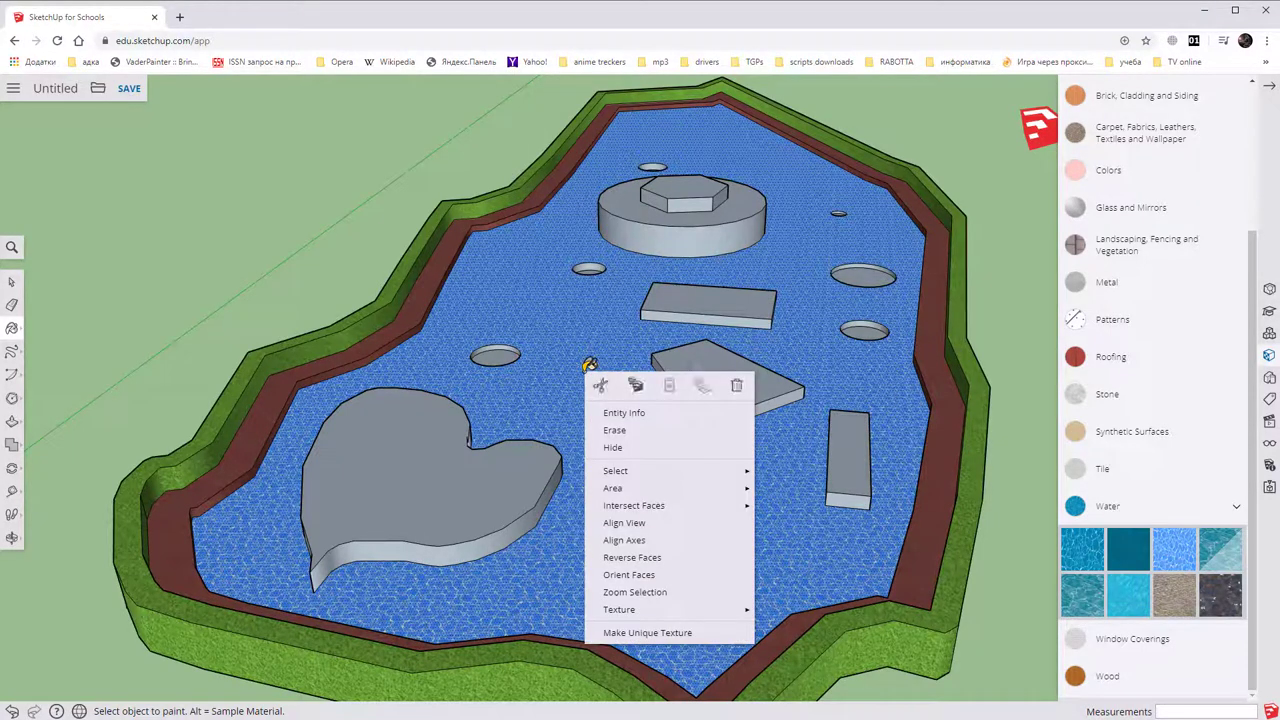
mouse_move(640, 609)
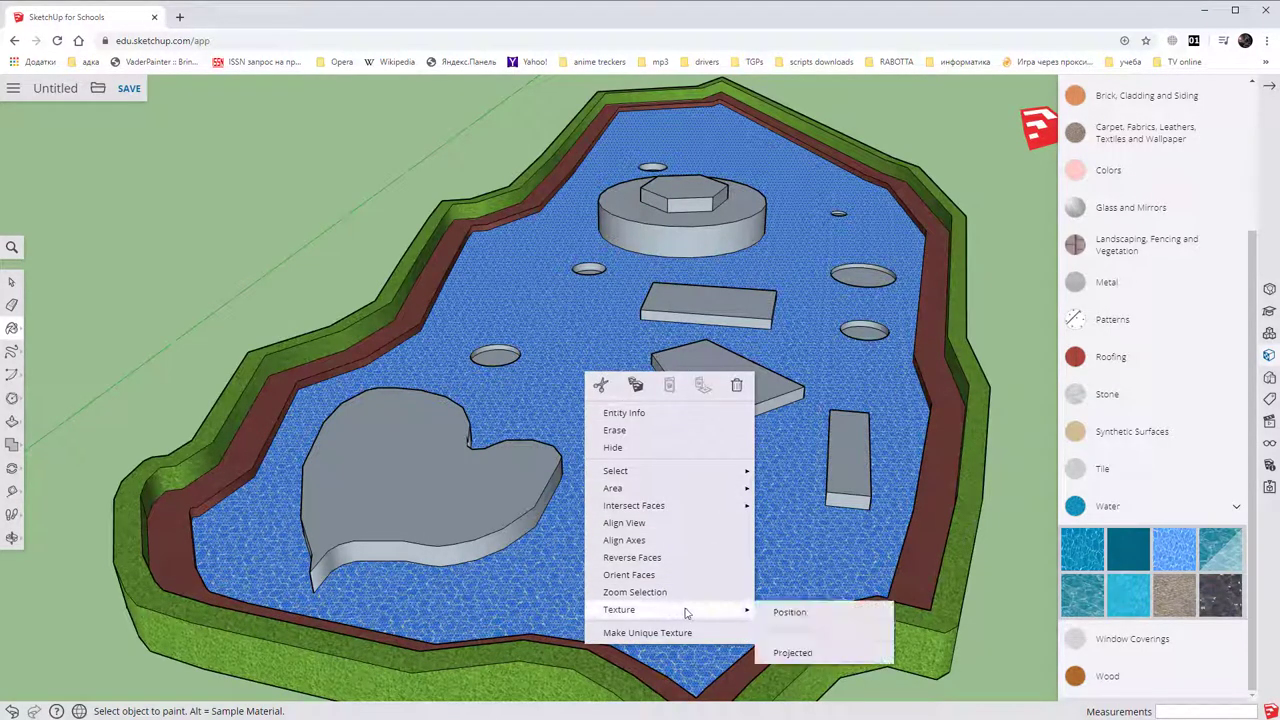
left_click(789, 614)
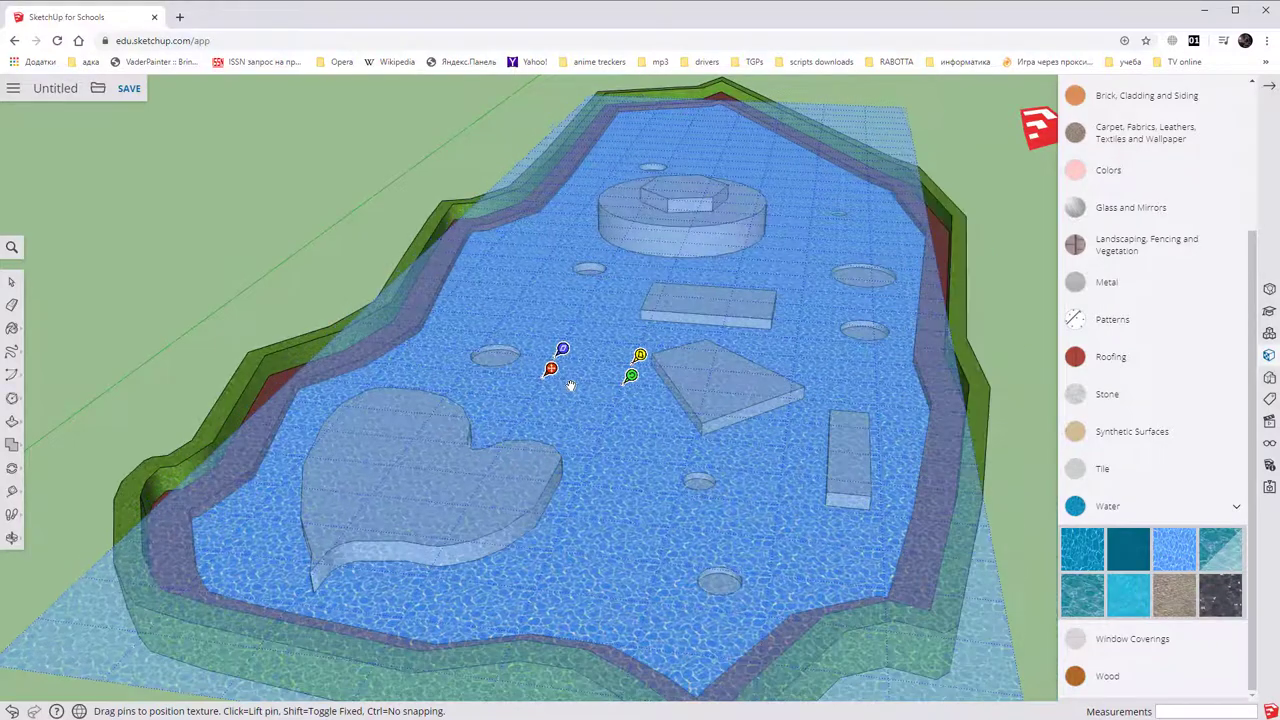
left_click_drag(569, 383, 563, 374)
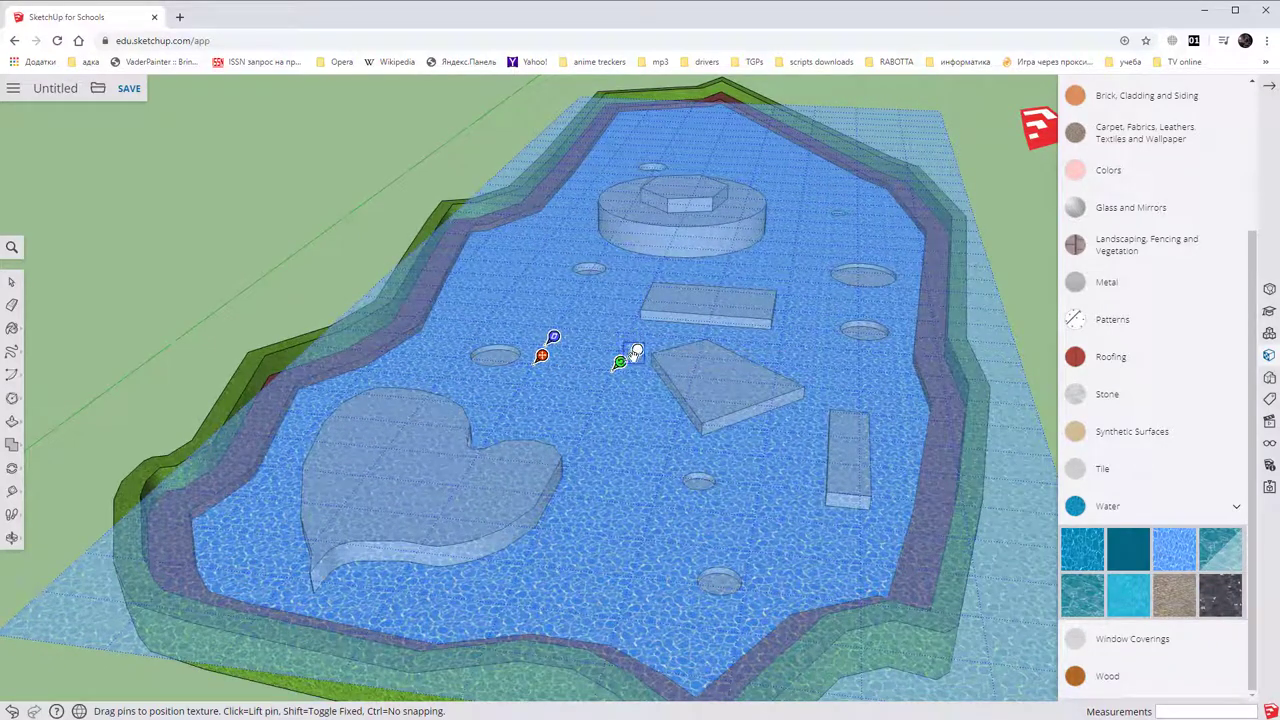
mouse_move(646, 345)
left_mouse_down()
mouse_move(676, 338)
mouse_move(649, 363)
mouse_move(640, 323)
mouse_move(686, 360)
mouse_move(679, 337)
left_mouse_up()
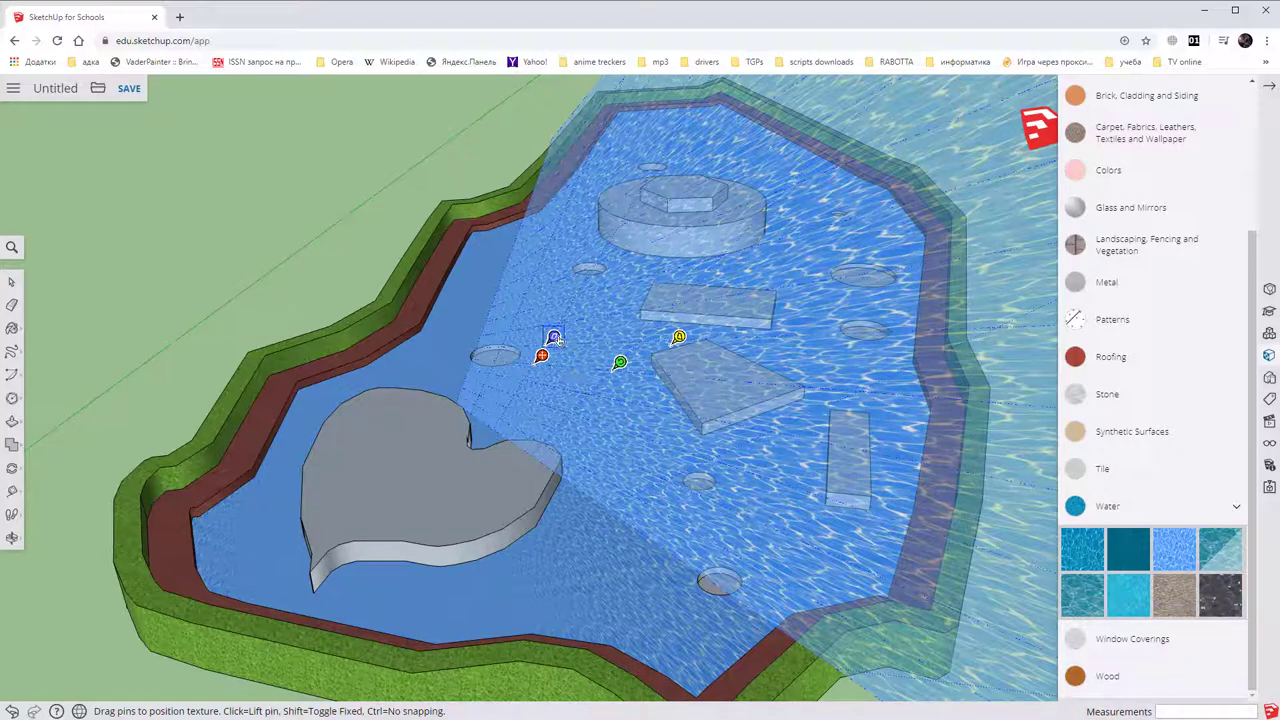
mouse_move(554, 338)
left_mouse_down()
mouse_move(566, 331)
mouse_move(540, 360)
mouse_move(800, 306)
mouse_move(971, 149)
mouse_move(873, 409)
left_mouse_up()
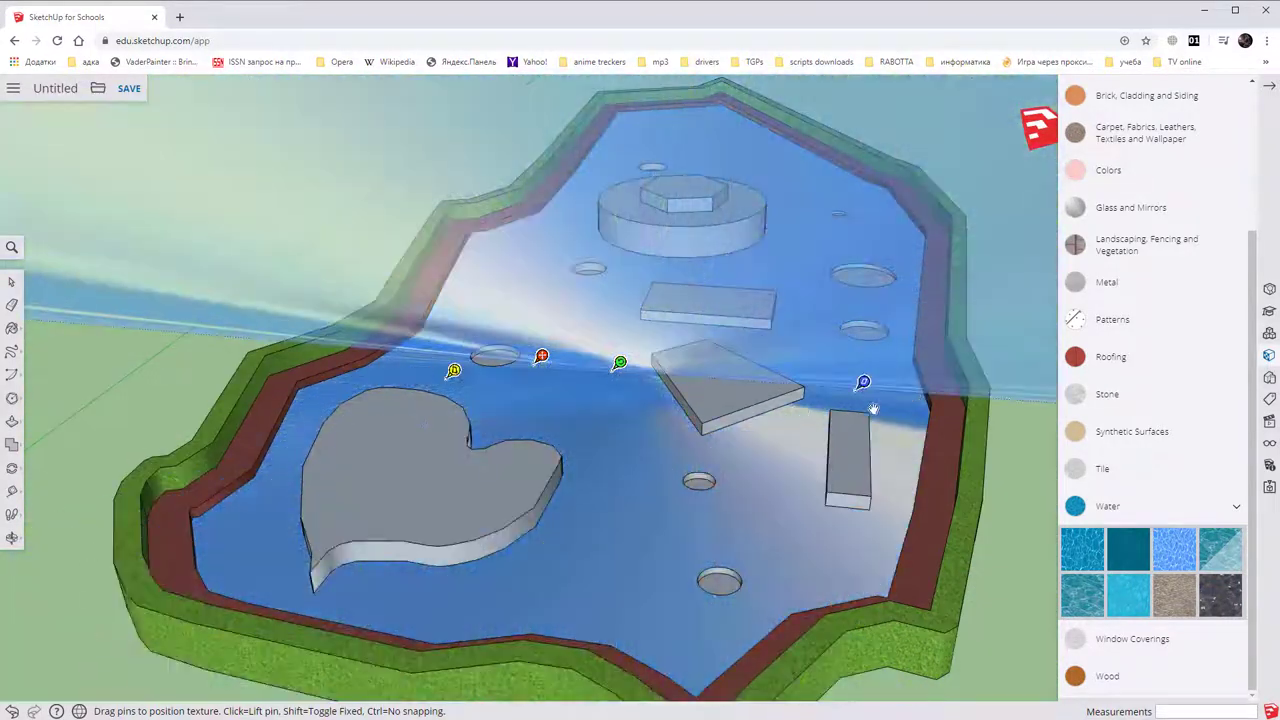
key("Escape")
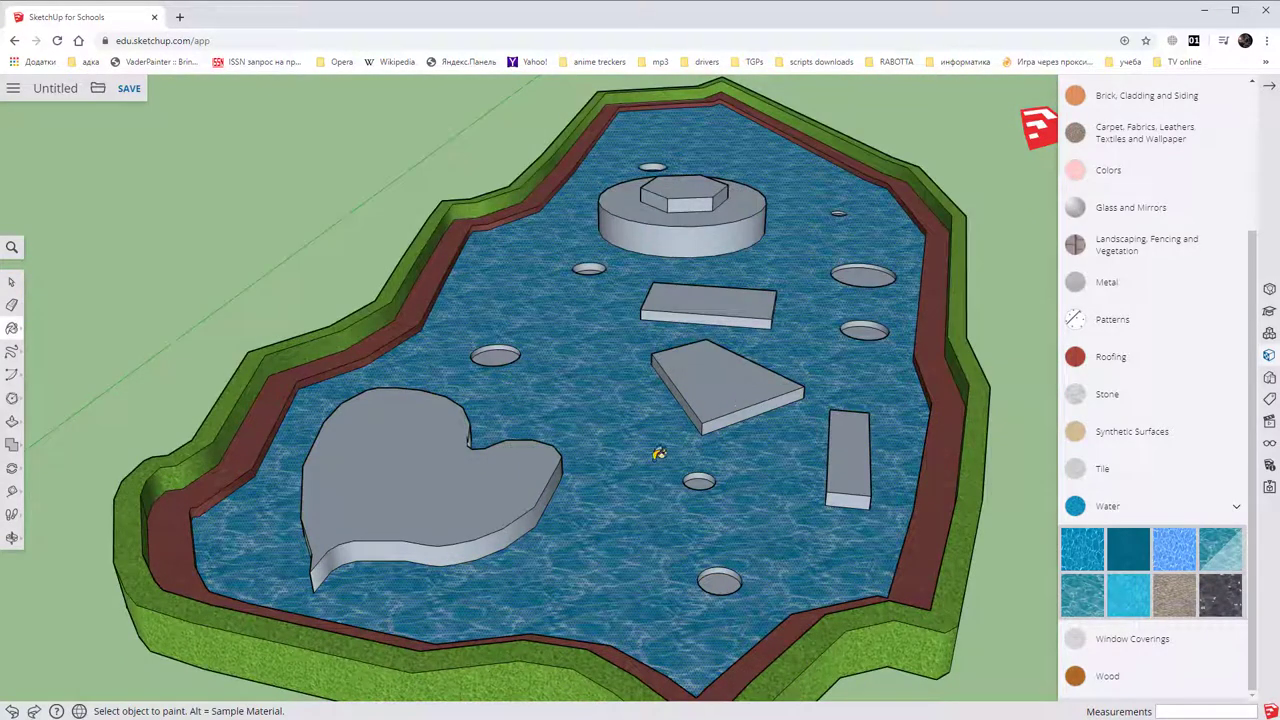
right_click(610, 383)
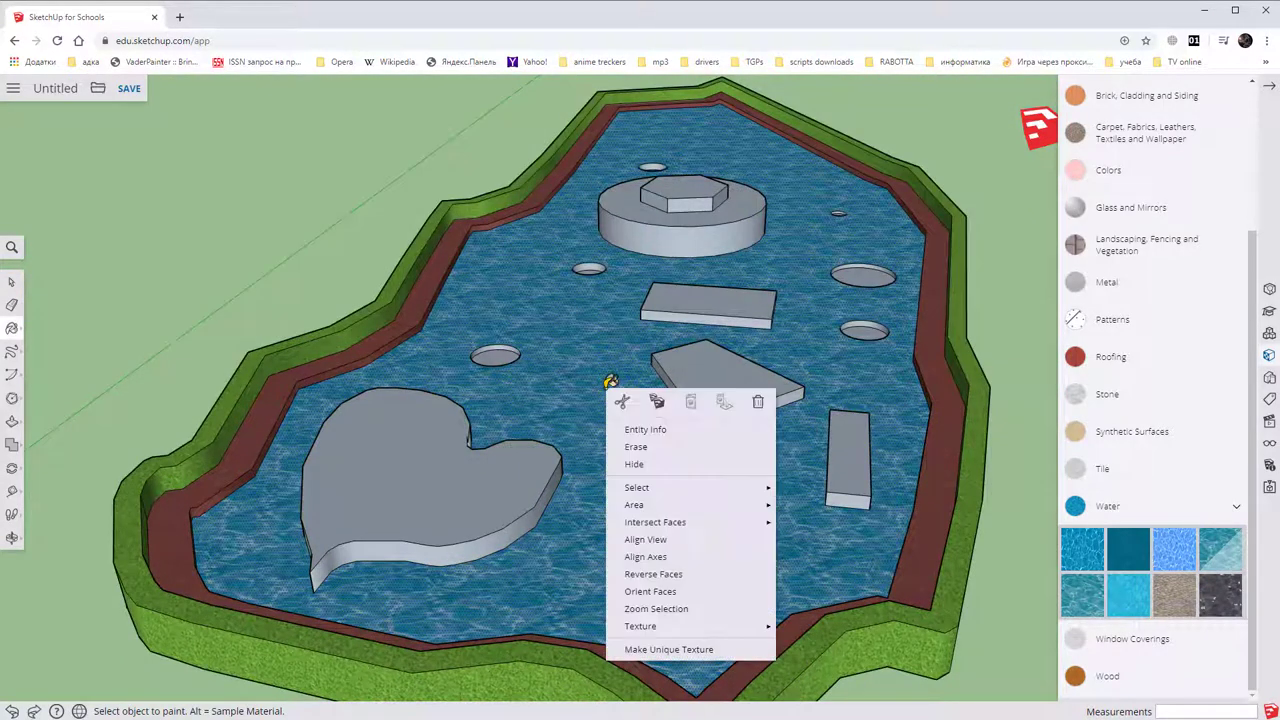
Repaint the water dark rippled and give the heart platform Carrera Marble stone.
left_click(591, 352)
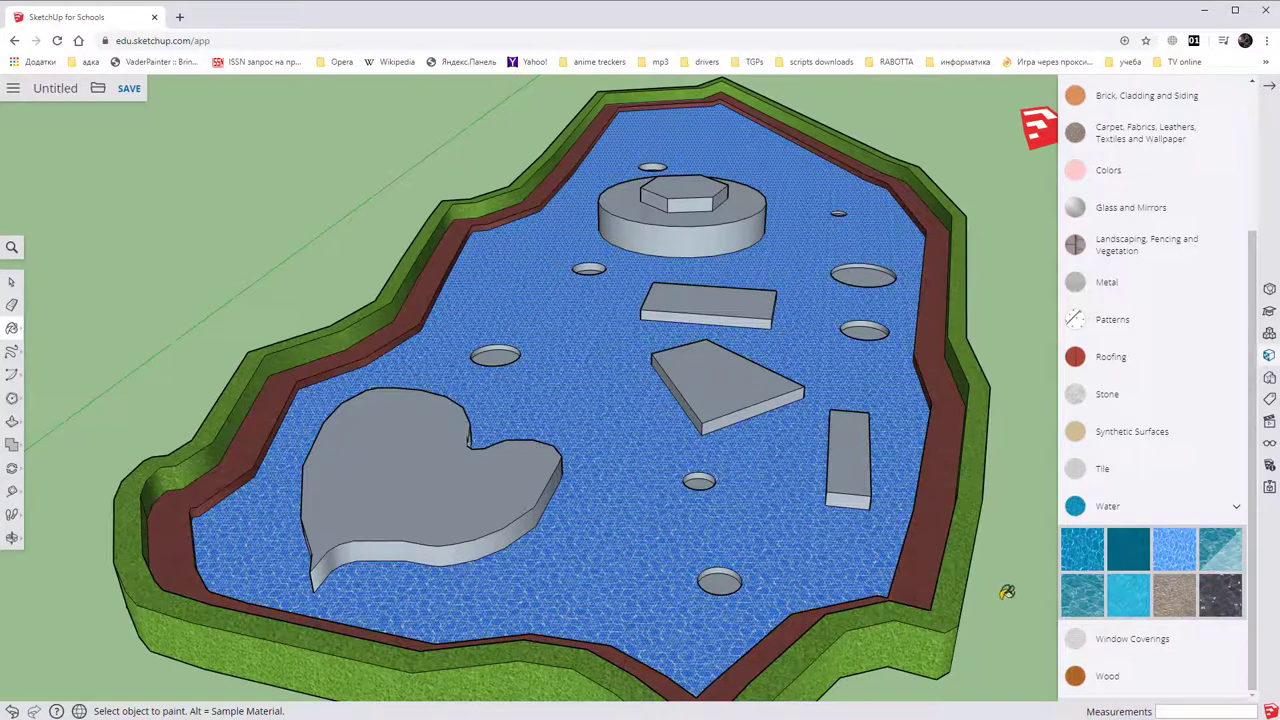
left_click(850, 532)
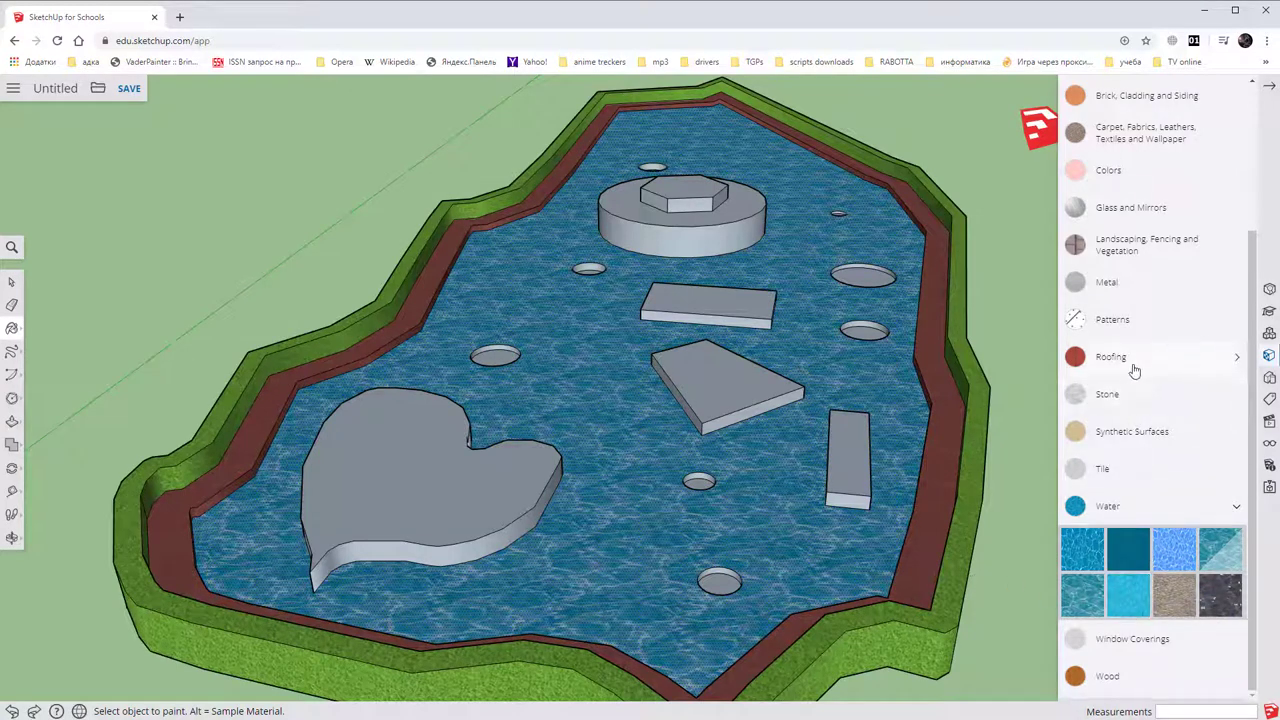
left_click(1128, 398)
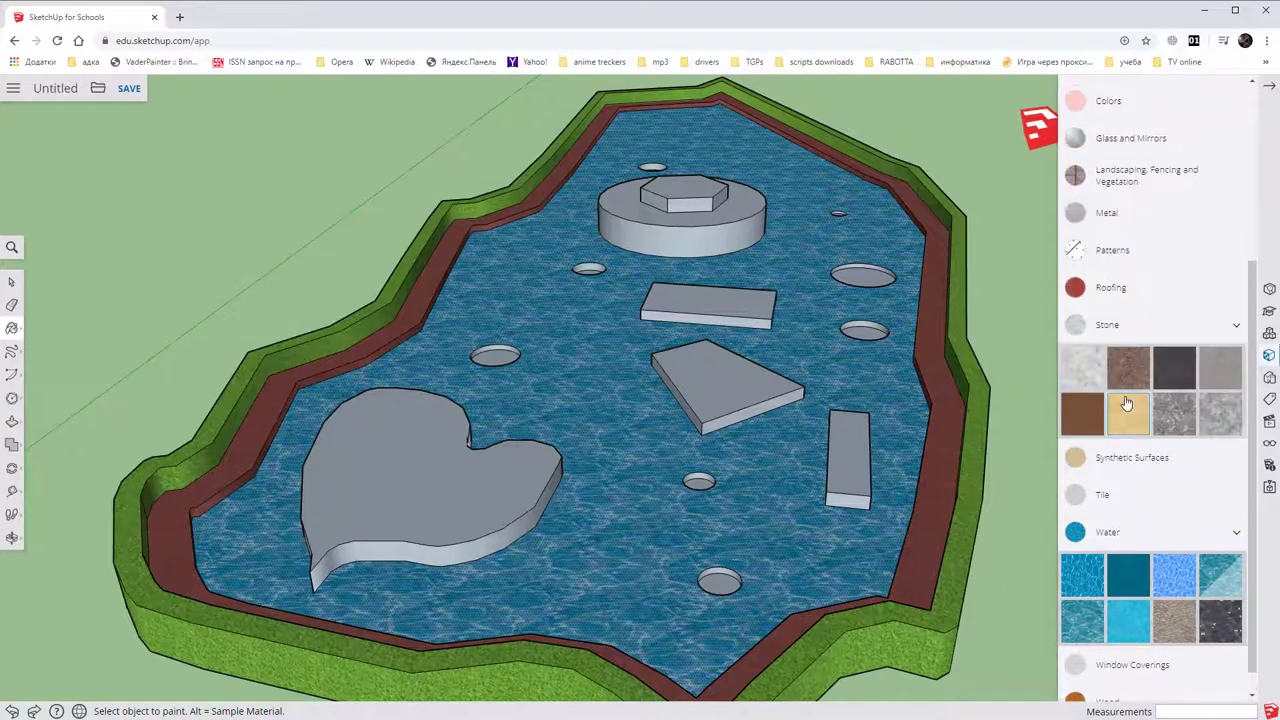
left_click(1095, 368)
left_click(540, 490)
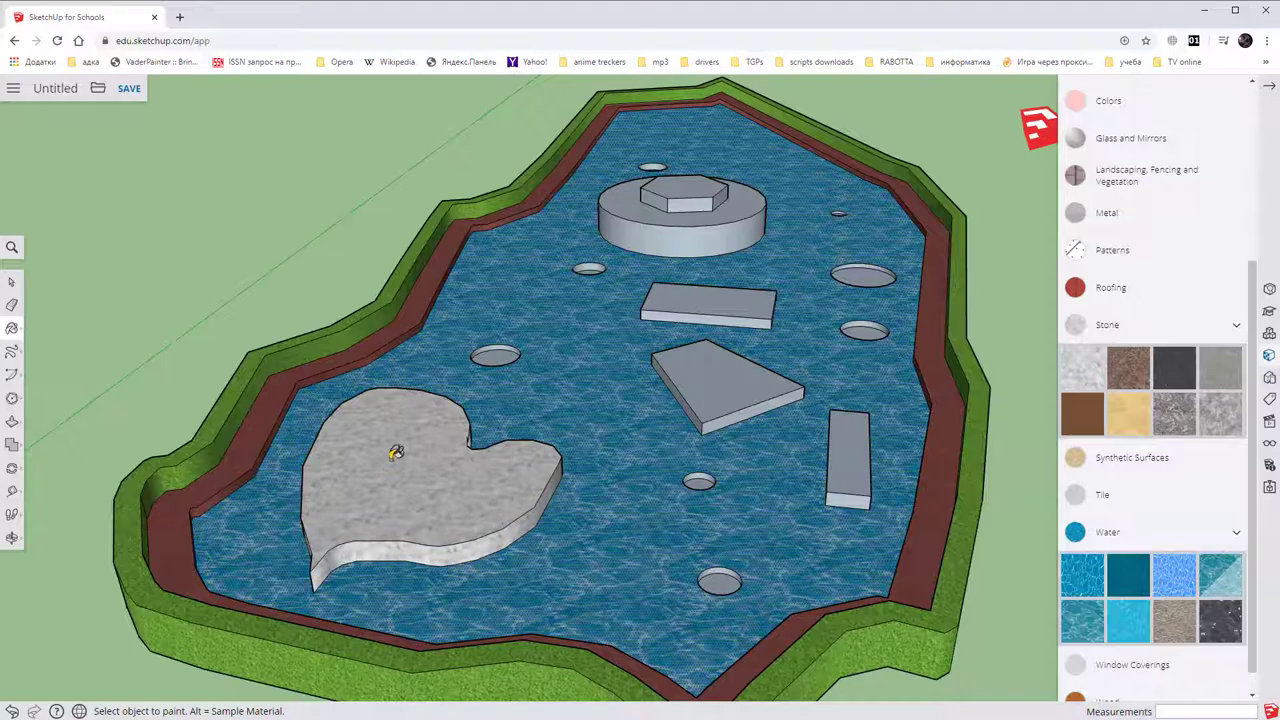
mouse_move(434, 435)
middle_mouse_down()
mouse_move(470, 418)
mouse_move(563, 432)
middle_mouse_up()
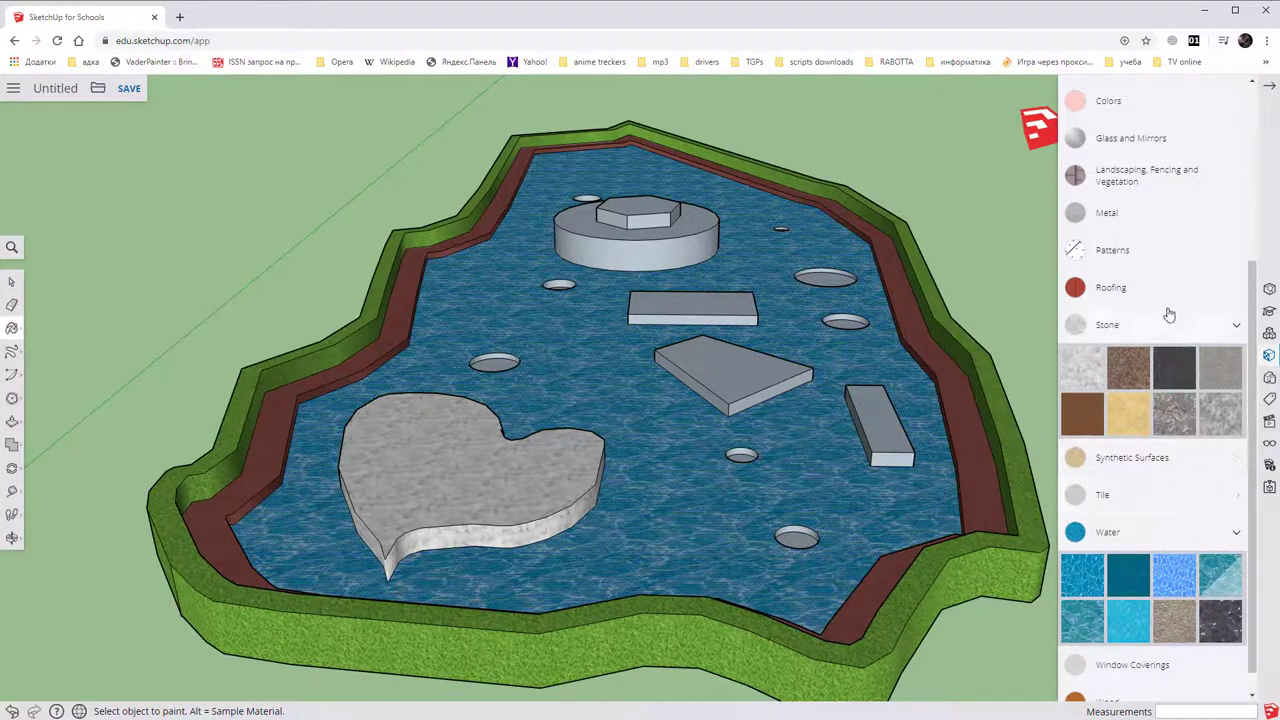
Paint the cylinder's side and top with Concrete Aggregate Smoke.
scroll(1153, 275, "up", 2)
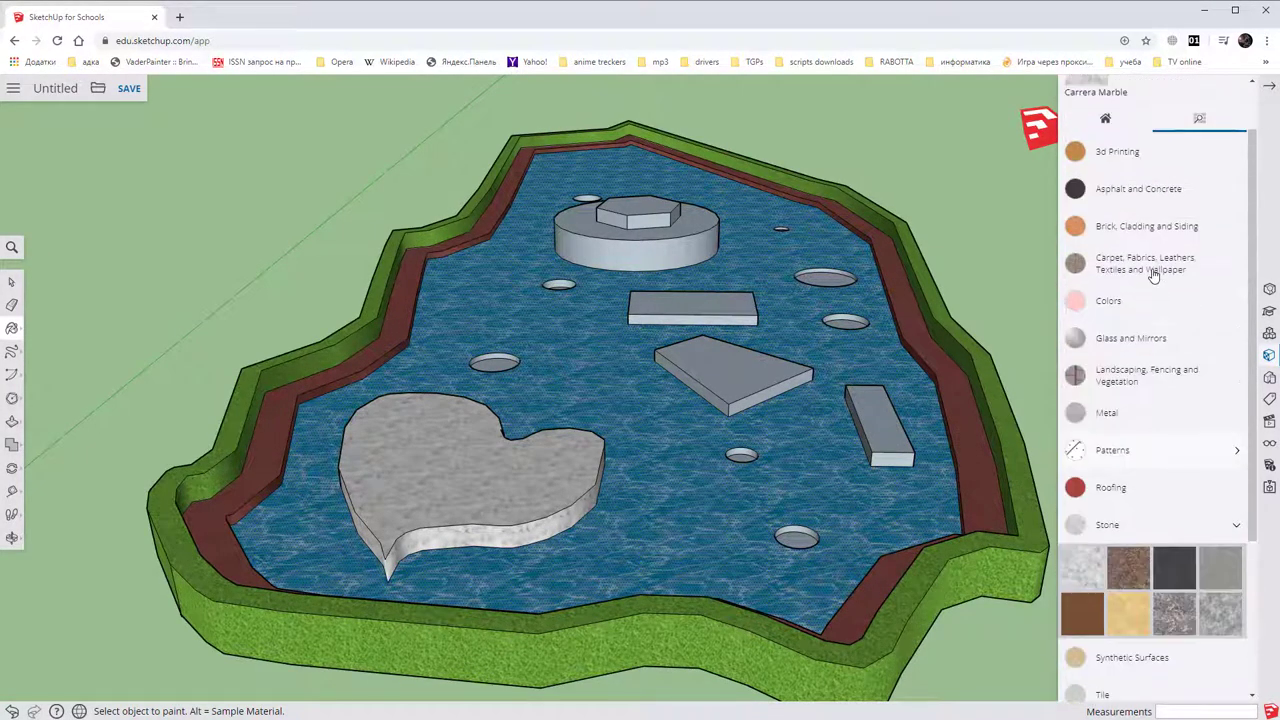
left_click(1157, 278)
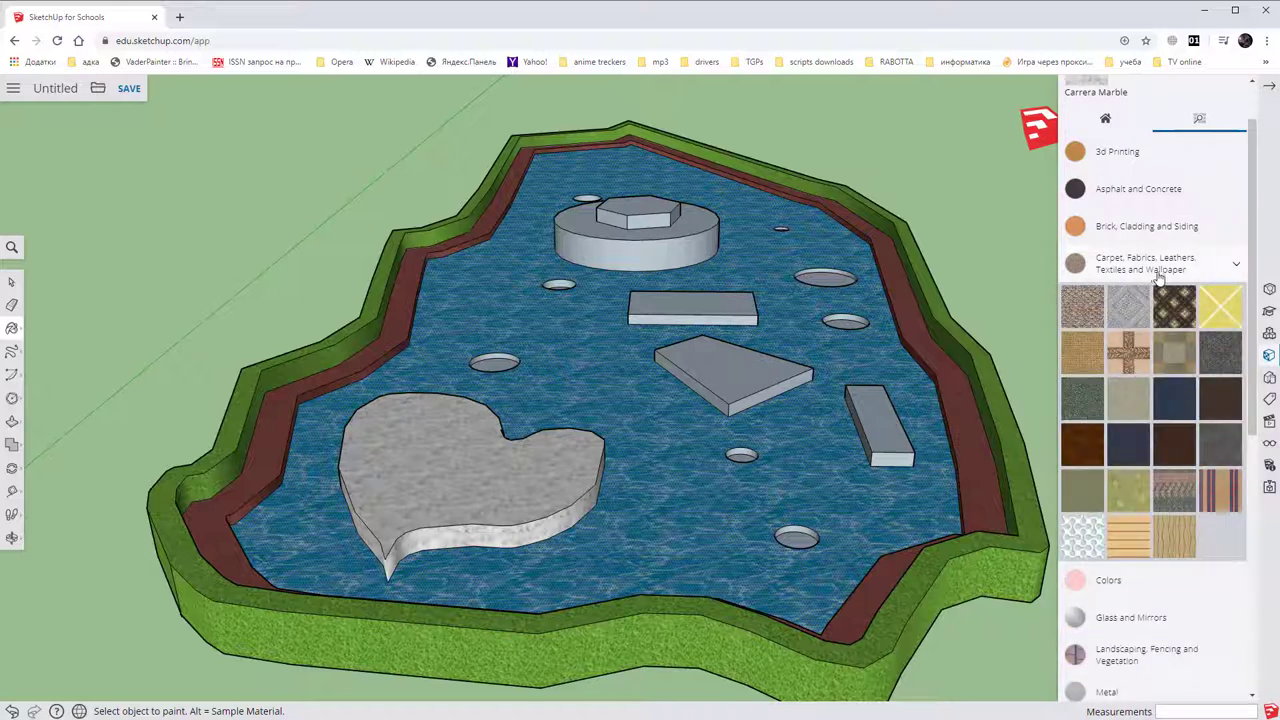
left_click(1141, 195)
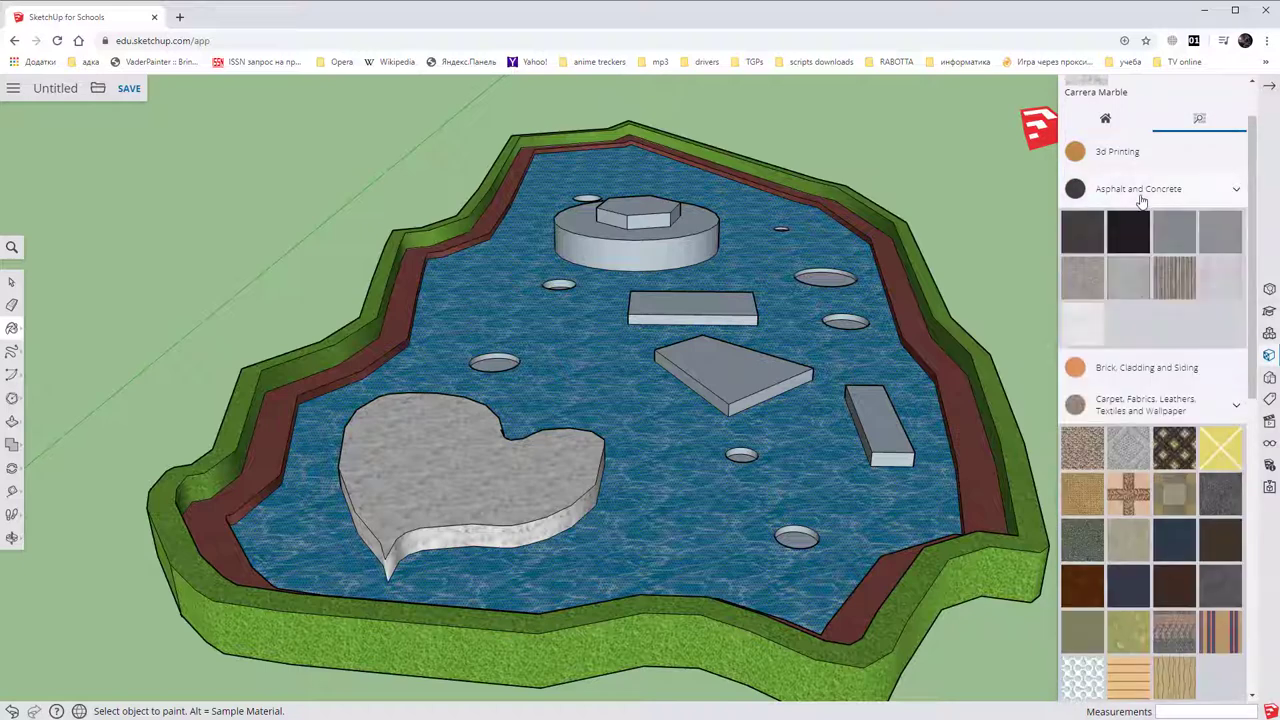
left_click(1087, 284)
left_click(692, 254)
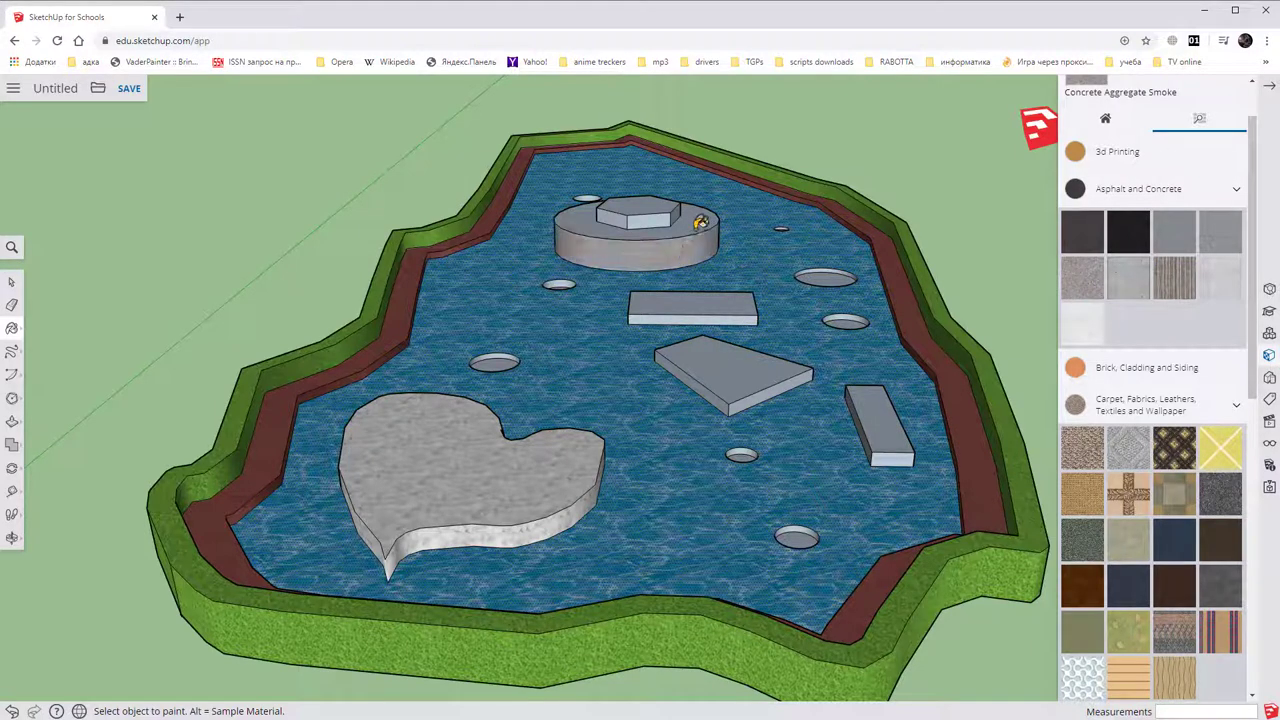
left_click(700, 224)
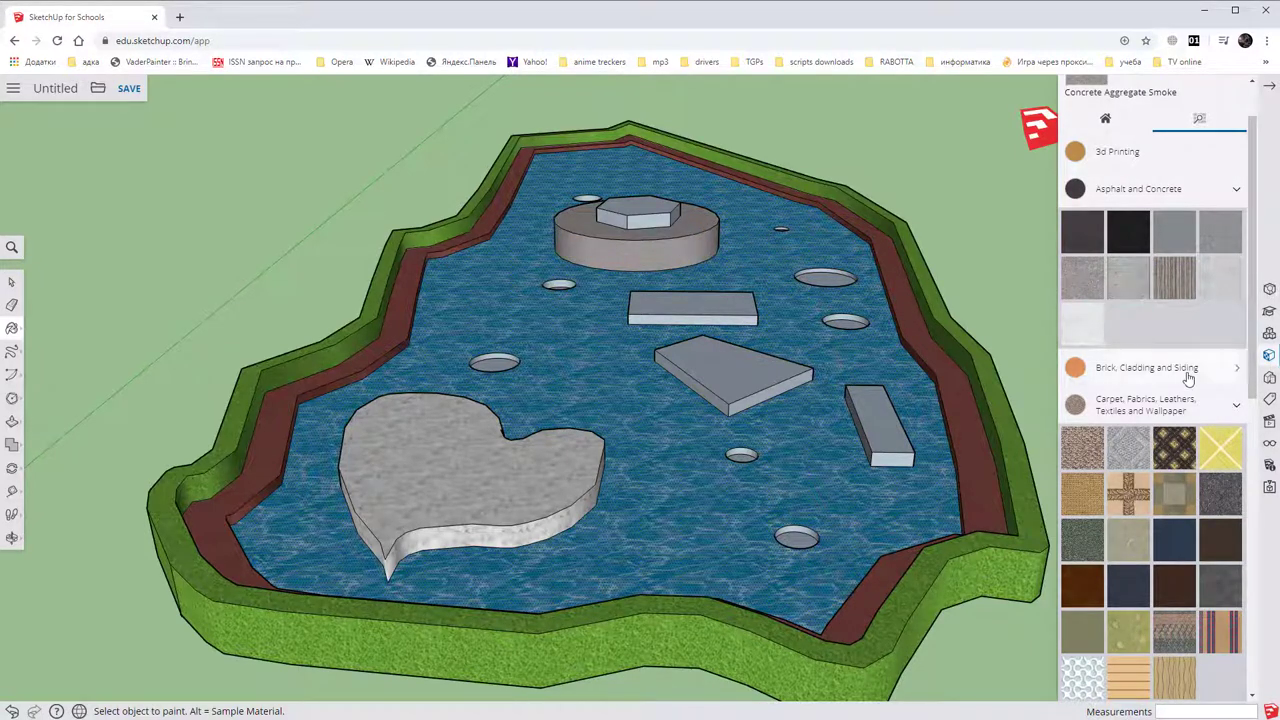
Browse the brick and roofing materials, then expand the Wood category.
left_click(1151, 370)
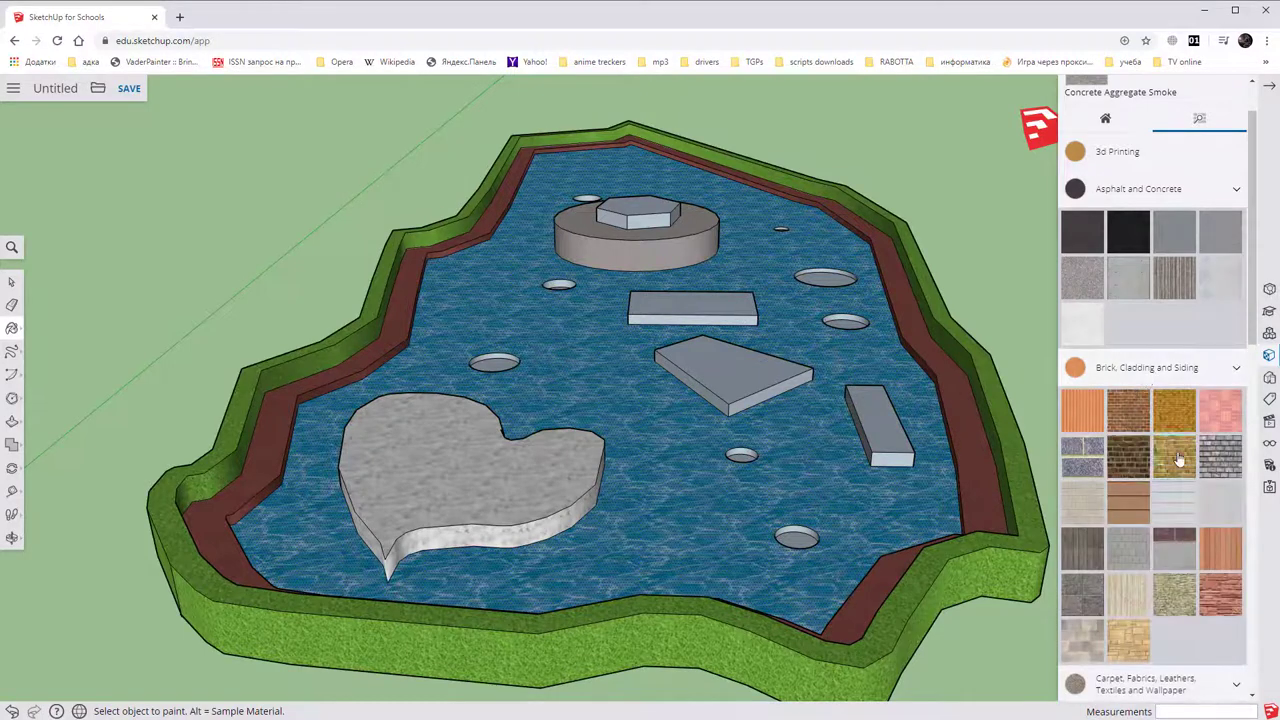
scroll(1186, 445, "down", 2)
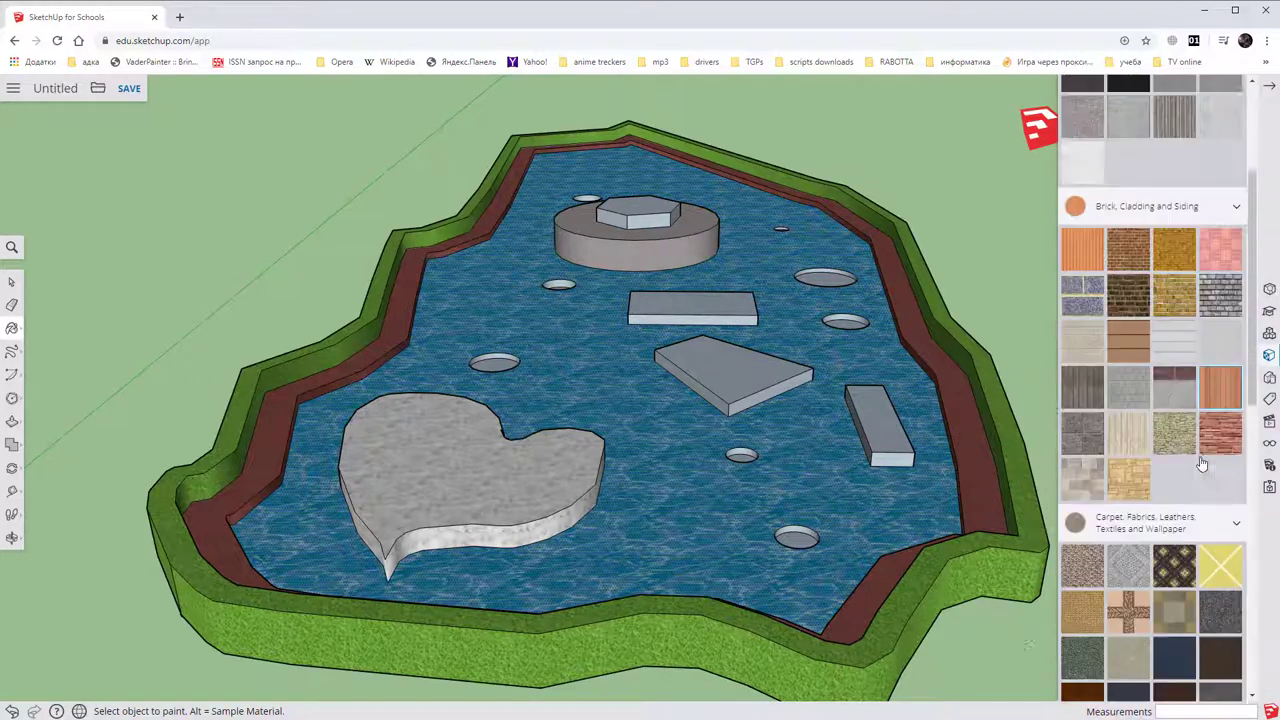
left_click(1136, 238)
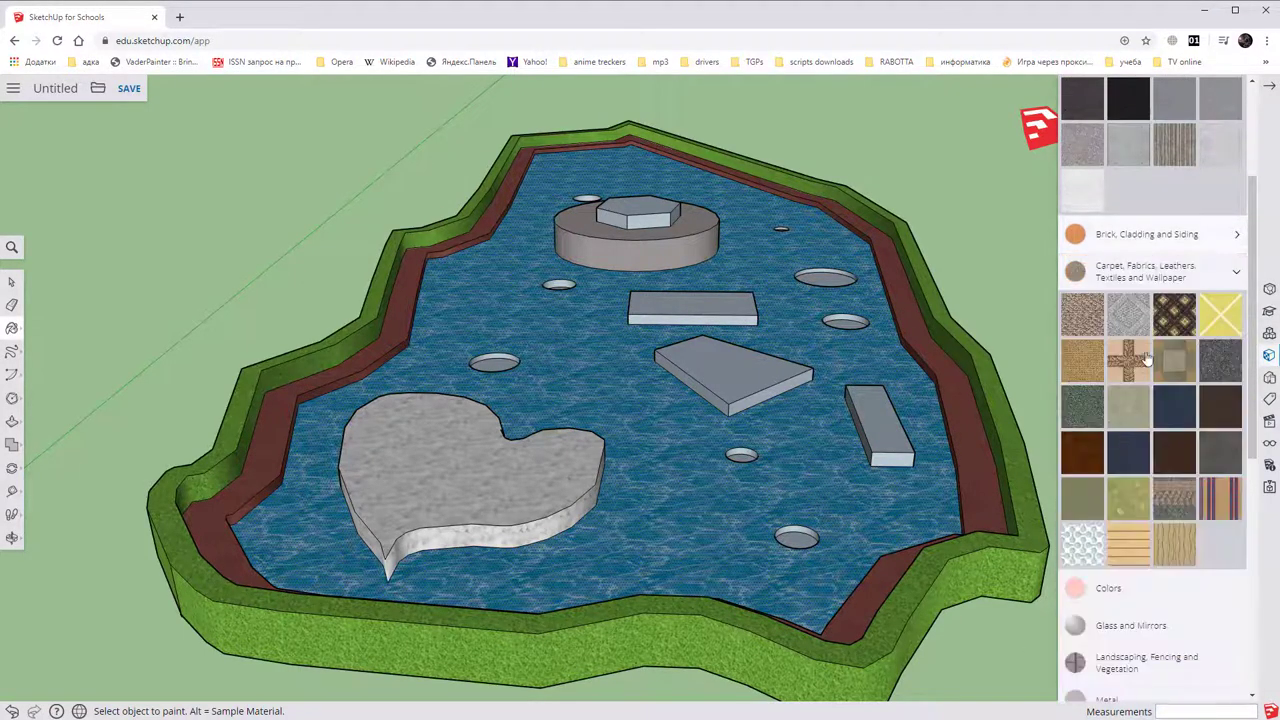
scroll(1131, 493, "down", 4)
scroll(1148, 528, "down", 3)
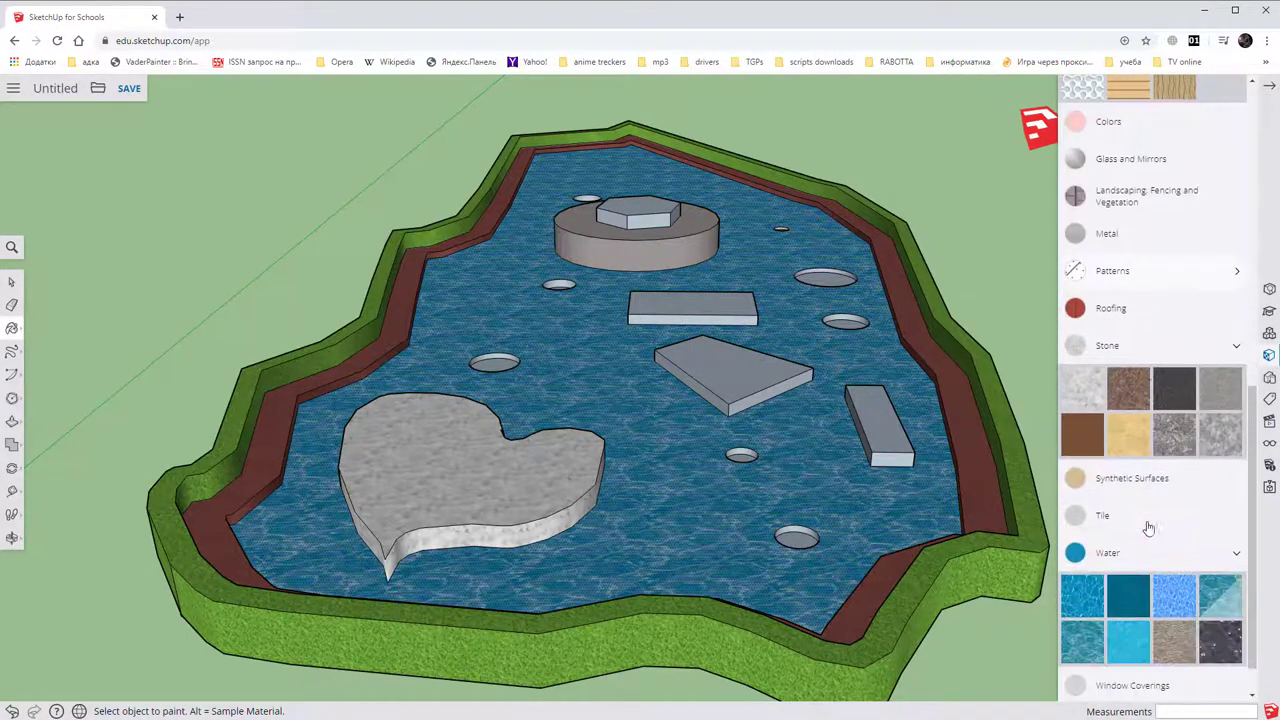
left_click(1147, 313)
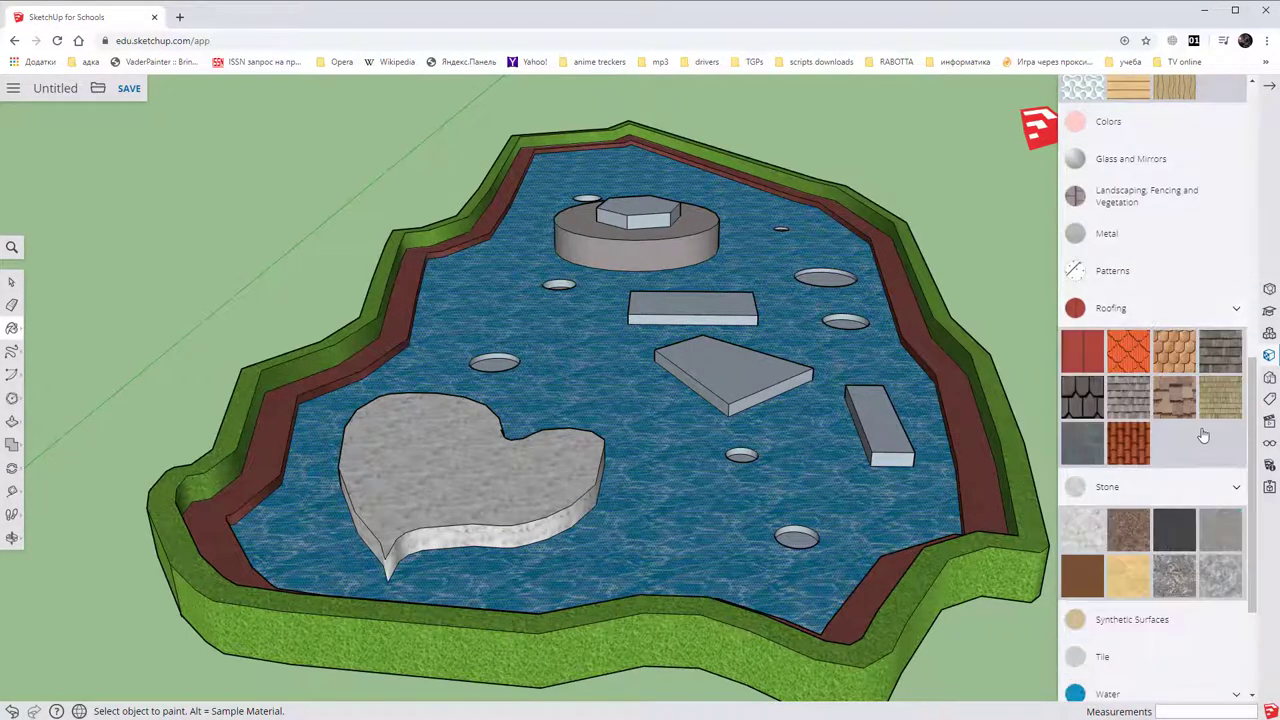
left_click(1128, 312)
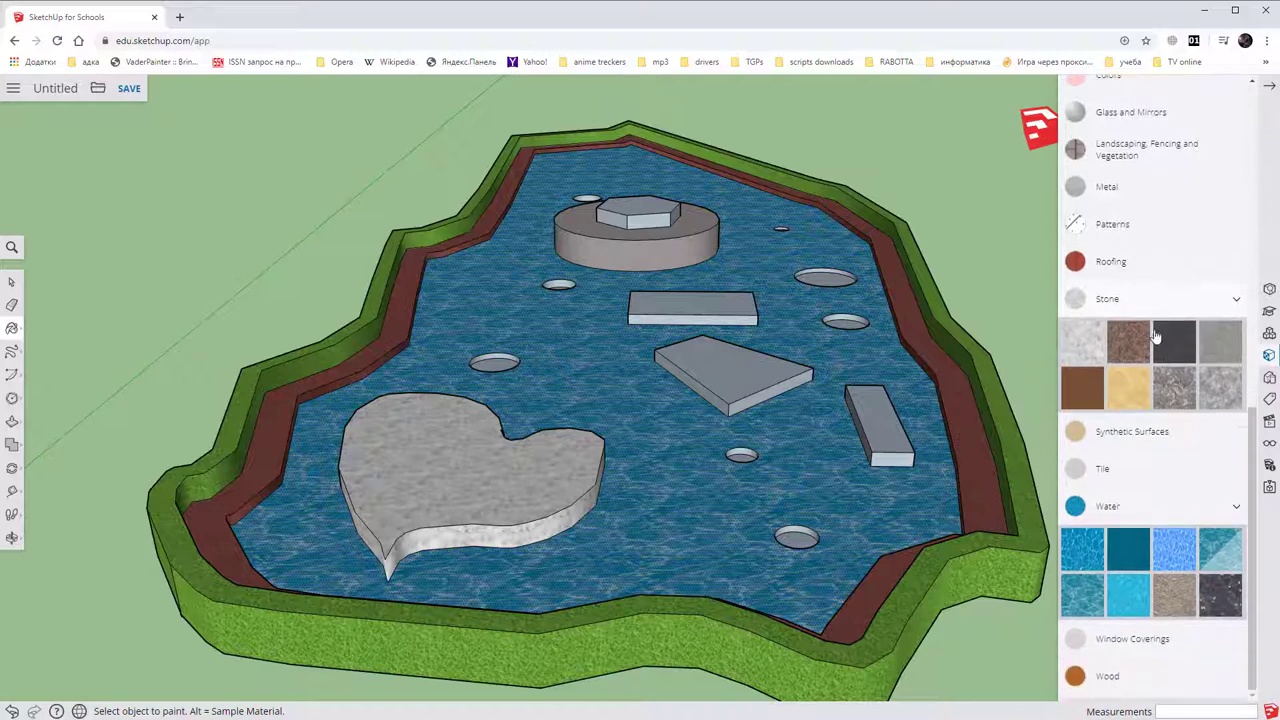
left_click(1165, 676)
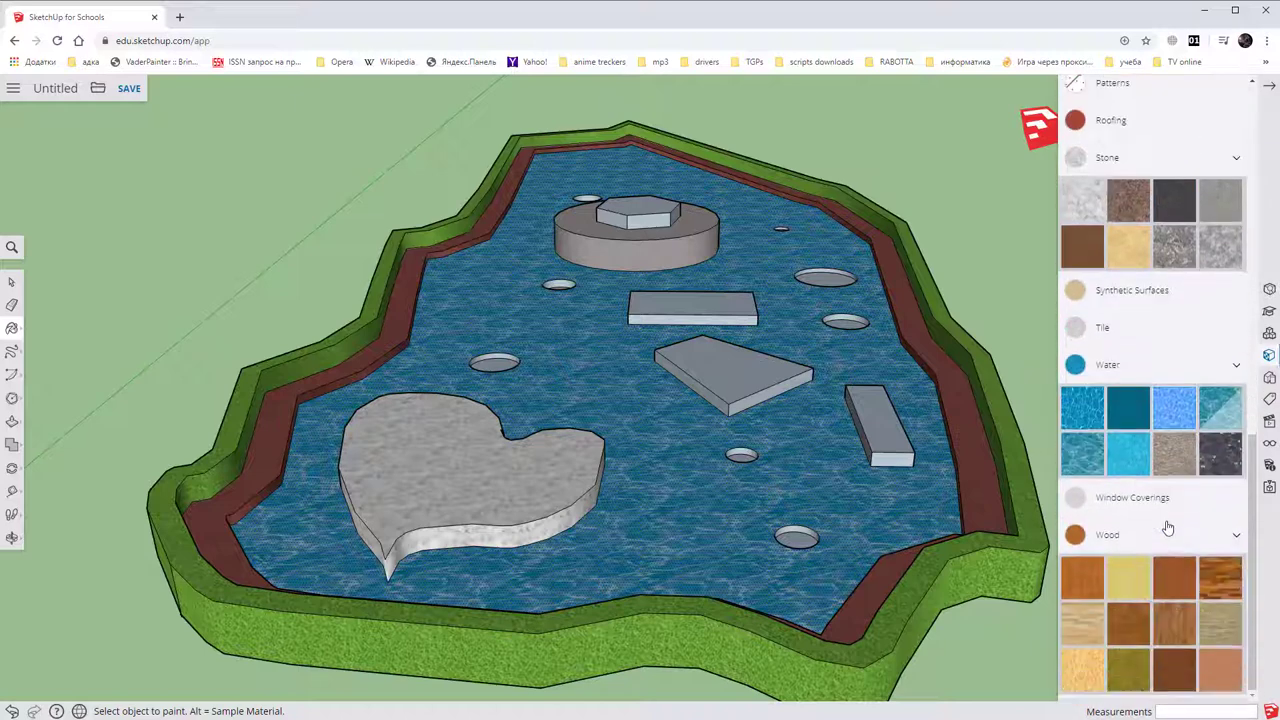
Paint the hexagon prism's top and sides with the first wood material.
left_click(1089, 578)
left_click(649, 213)
left_click(648, 221)
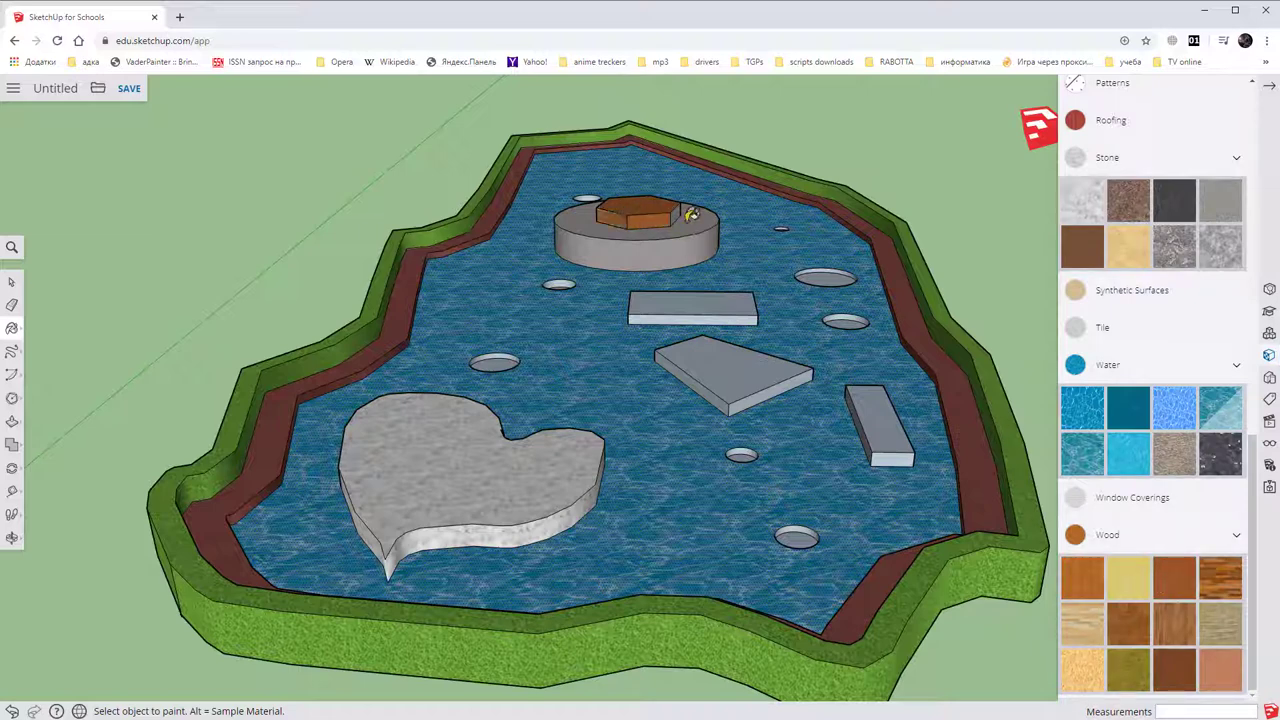
Paint the tops and visible front and side faces of the slanted, rectangular and narrow slabs wood.
left_click(1126, 574)
left_click(735, 368)
left_click(727, 302)
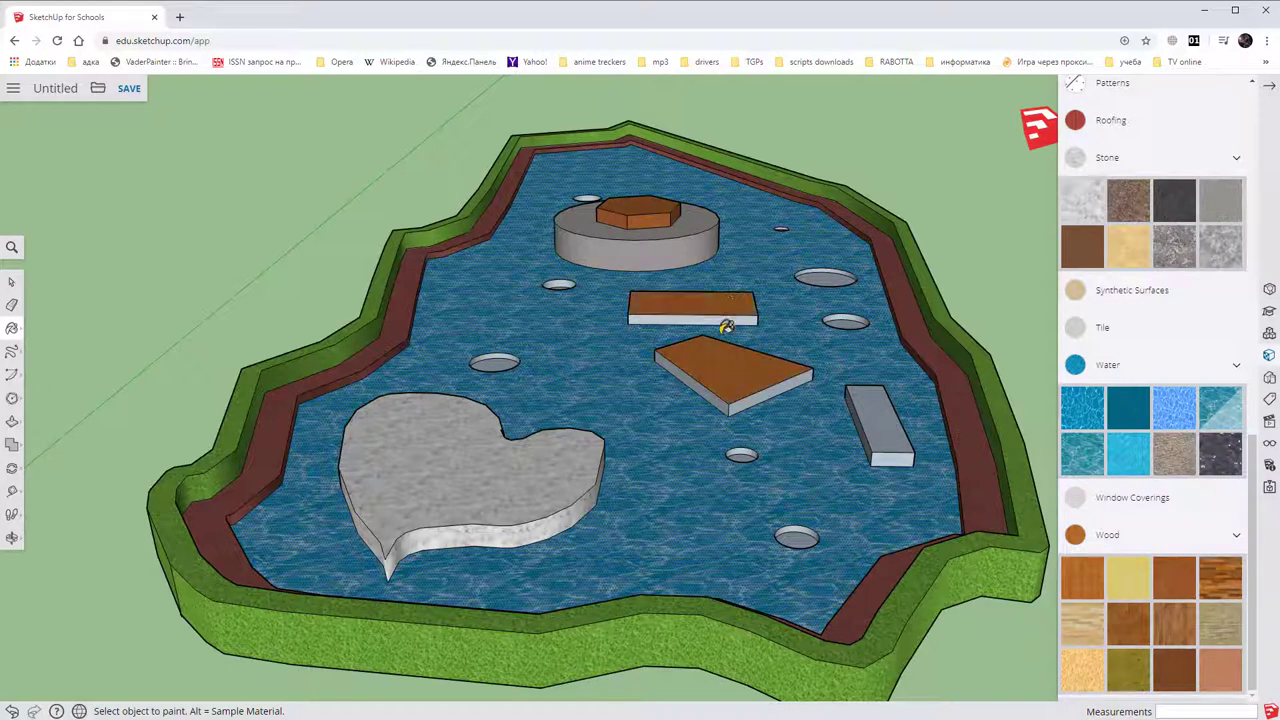
left_click(694, 318)
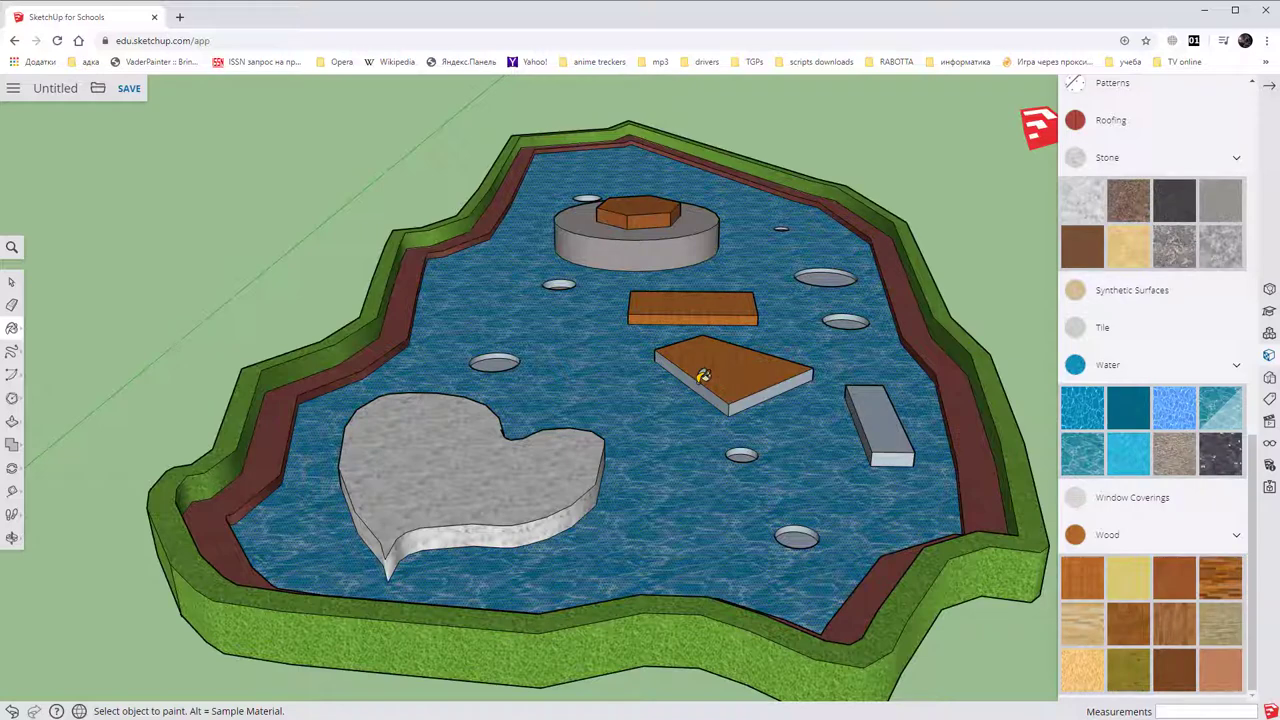
left_click(700, 390)
left_click(748, 400)
left_click(863, 408)
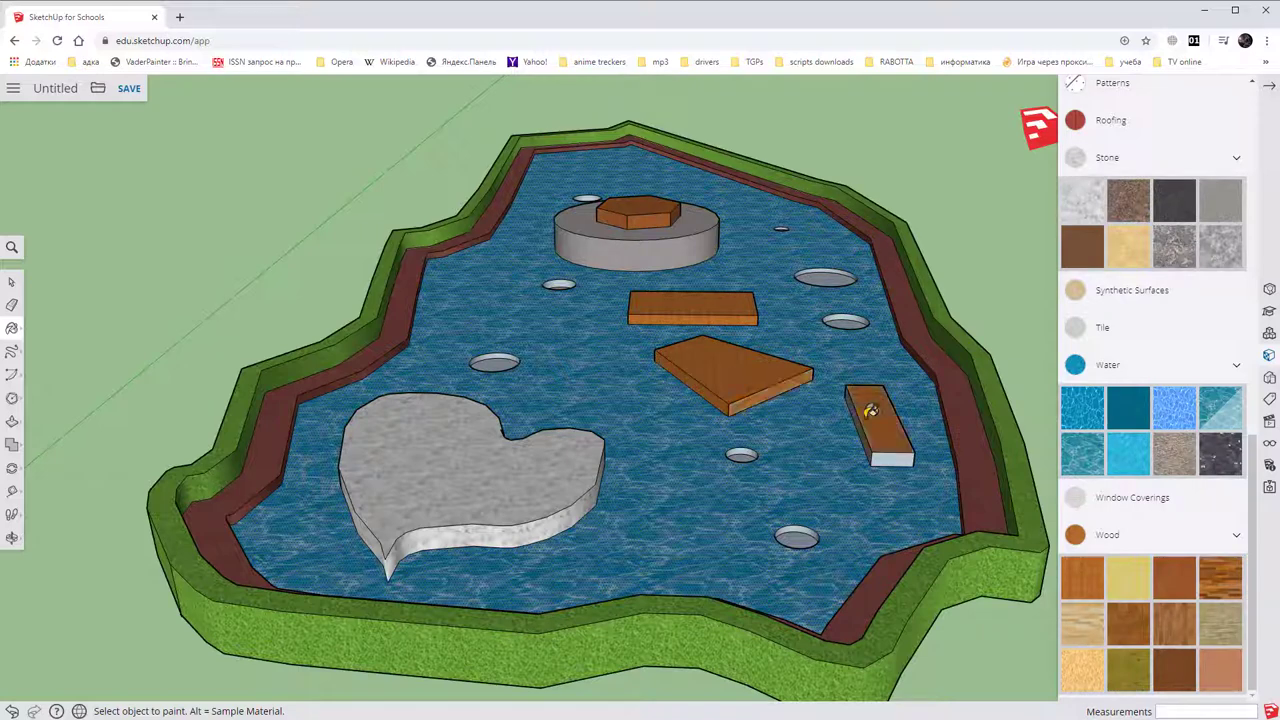
left_click(892, 456)
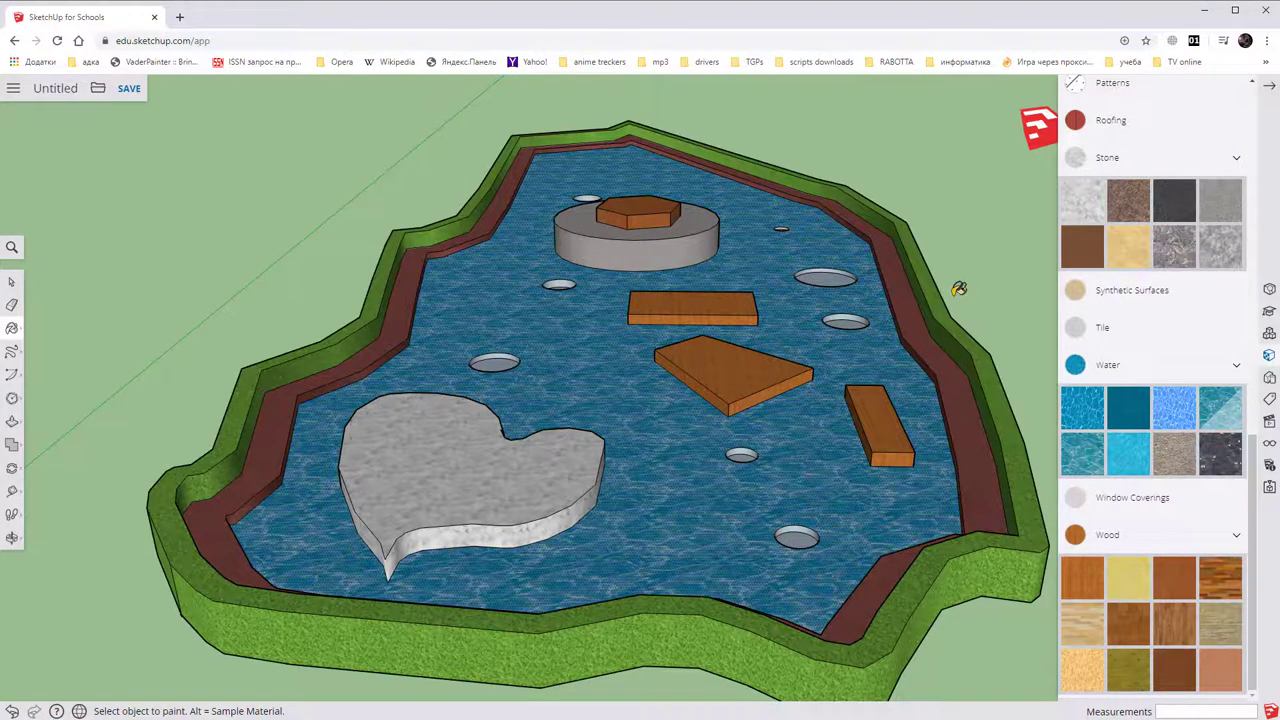
Paint the small plank's and trapezoid slab's hidden front and end faces wood.
middle_click_drag(932, 303, 479, 430)
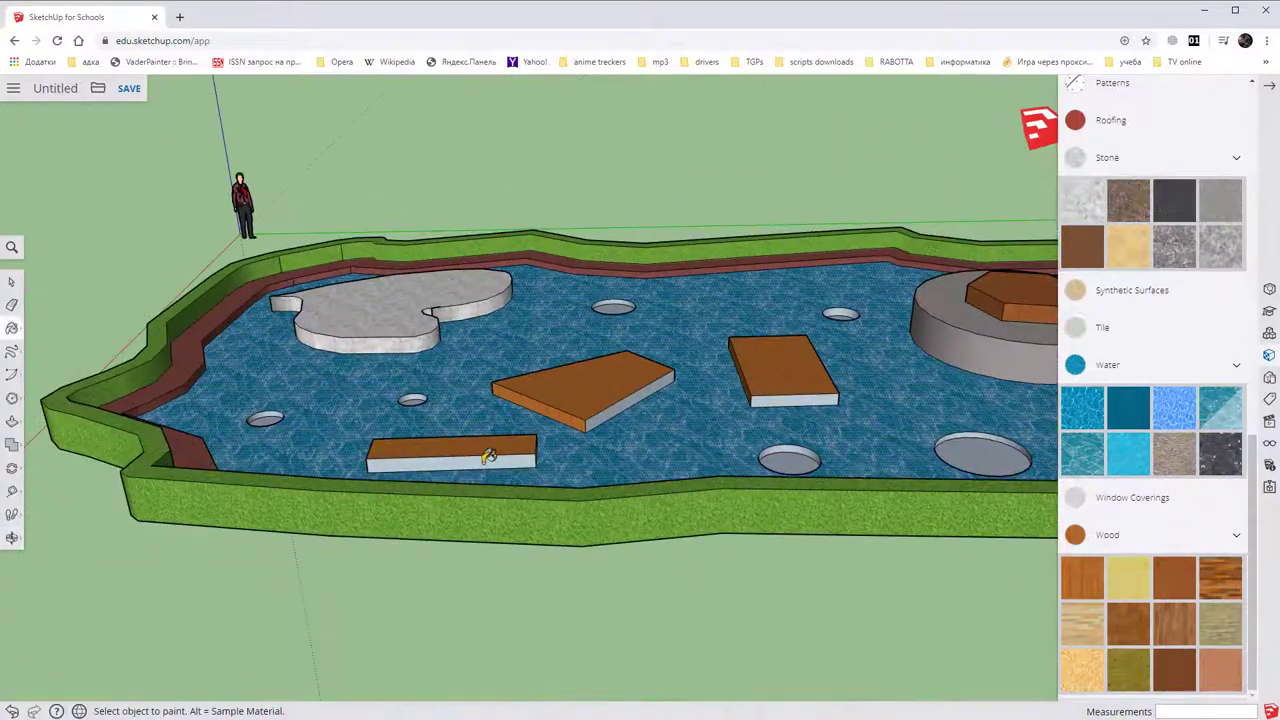
left_click(489, 457)
middle_click_drag(704, 309, 424, 389)
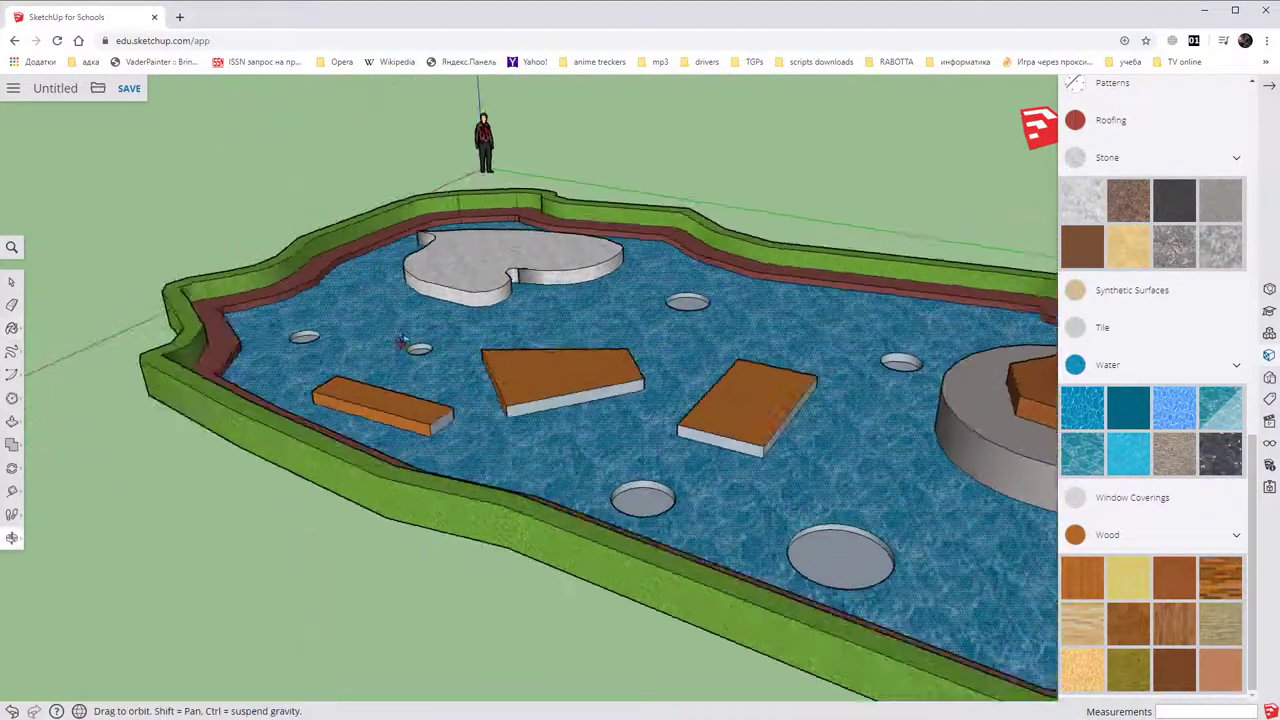
left_click(426, 387)
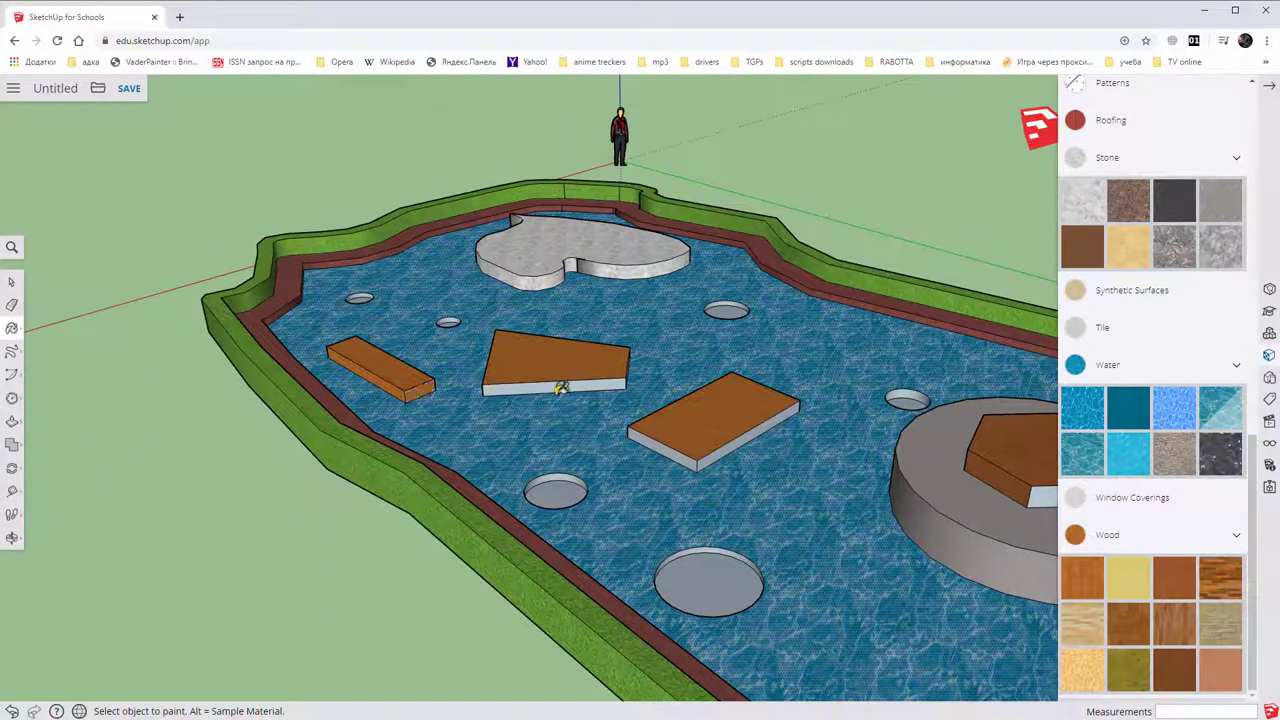
left_click(561, 386)
left_click(667, 440)
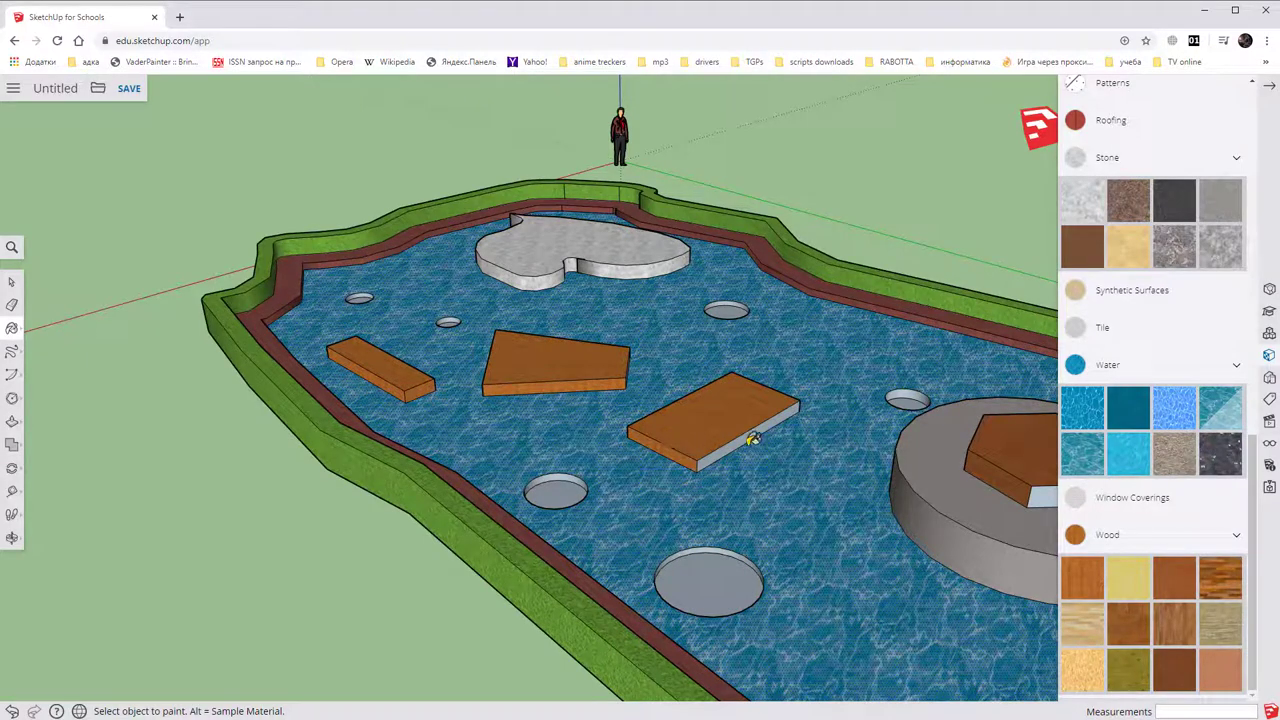
left_click(745, 432)
Paint the remaining hexagon side faces and the middle plank's unpainted sides wood.
middle_click_drag(950, 327, 620, 449)
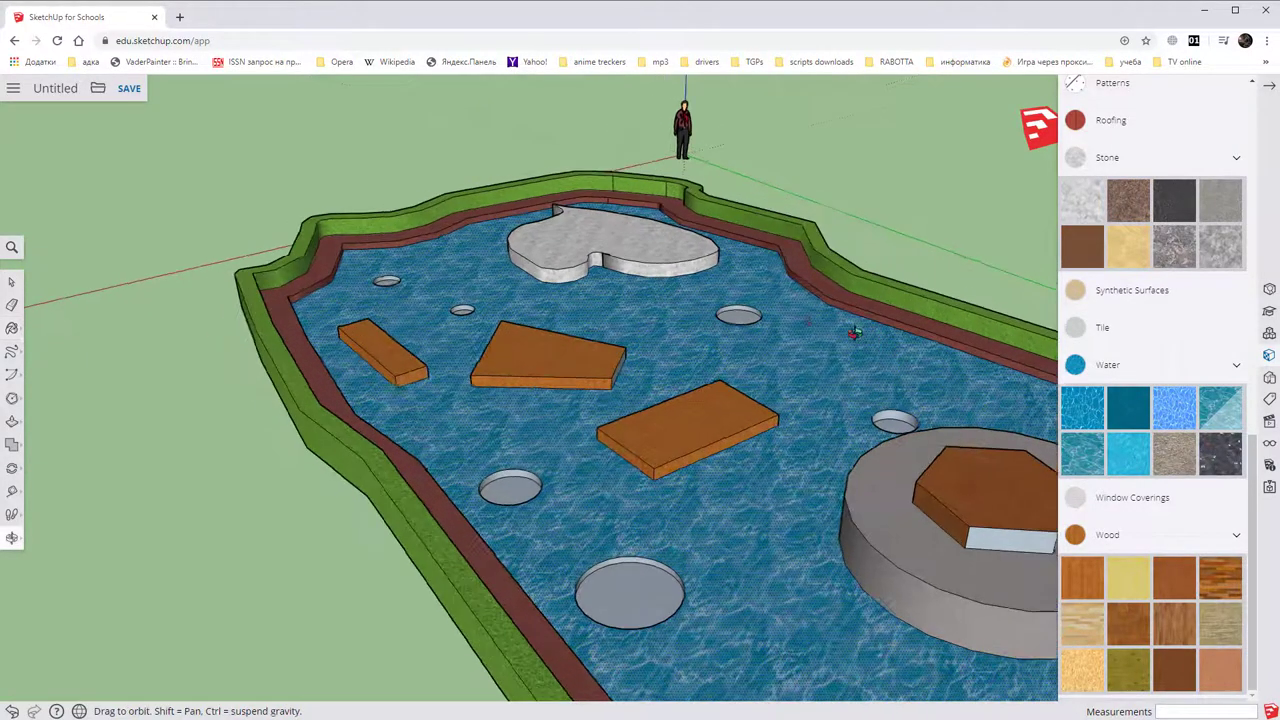
left_click(652, 520)
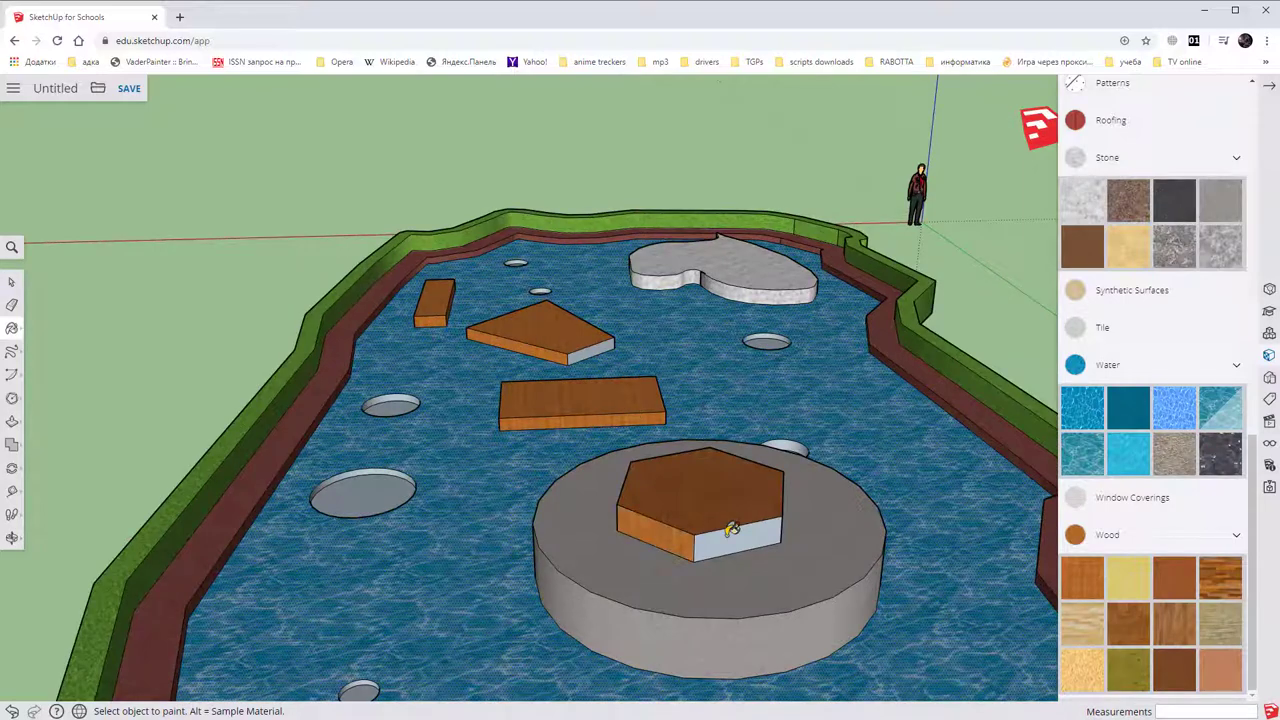
left_click(731, 527)
mouse_move(863, 437)
middle_mouse_down()
mouse_move(580, 421)
mouse_move(444, 430)
middle_mouse_up()
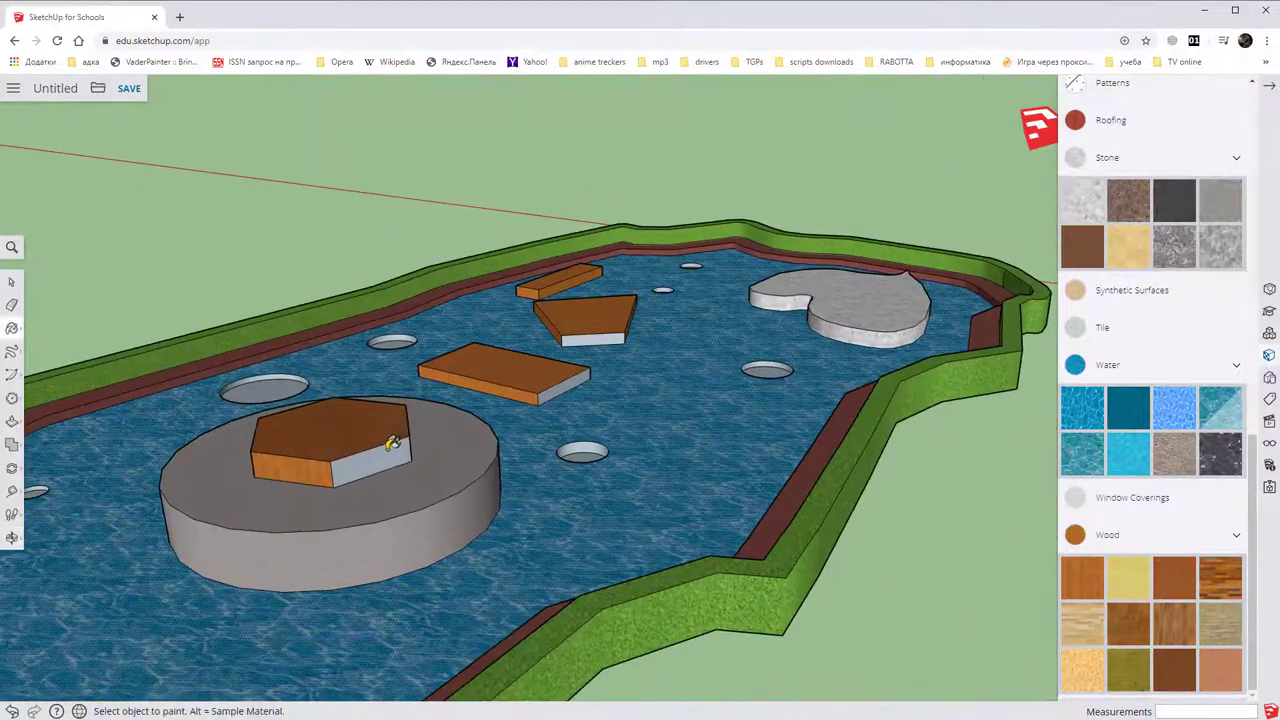
middle_click_drag(594, 362, 451, 371)
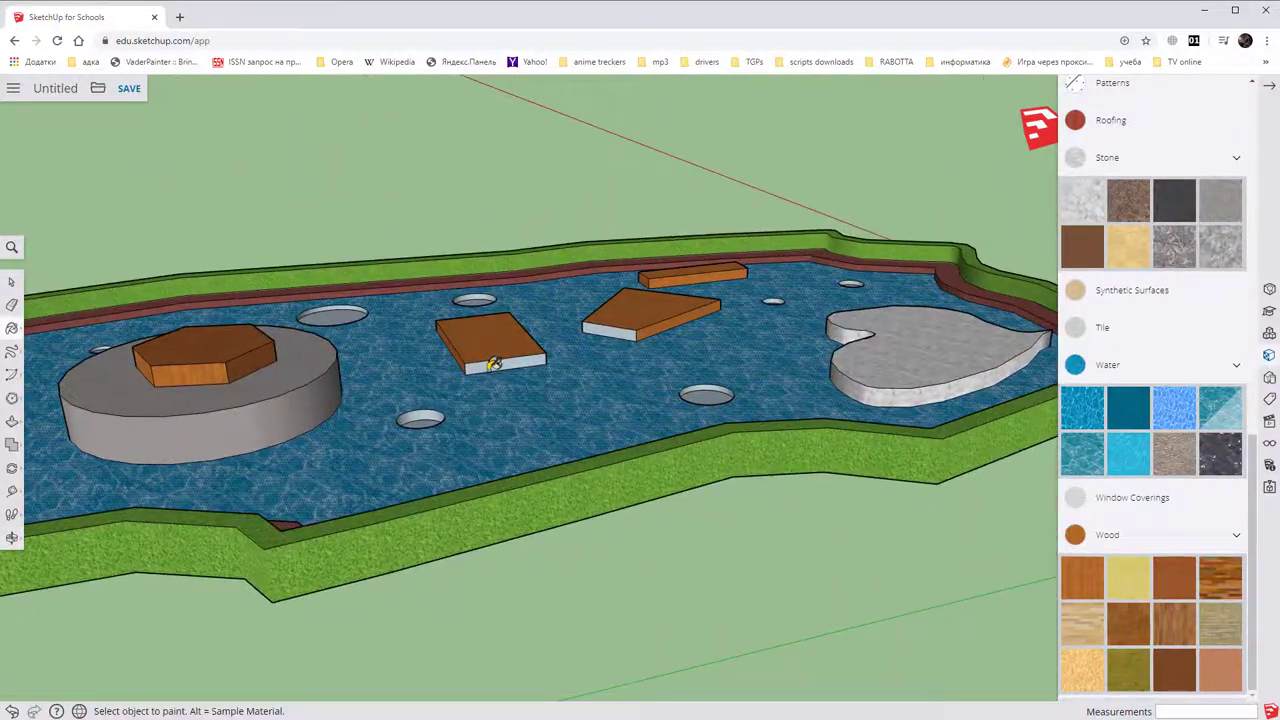
left_click(492, 366)
left_click(613, 330)
mouse_move(607, 318)
middle_mouse_down()
mouse_move(740, 300)
mouse_move(503, 229)
mouse_move(620, 240)
middle_mouse_up()
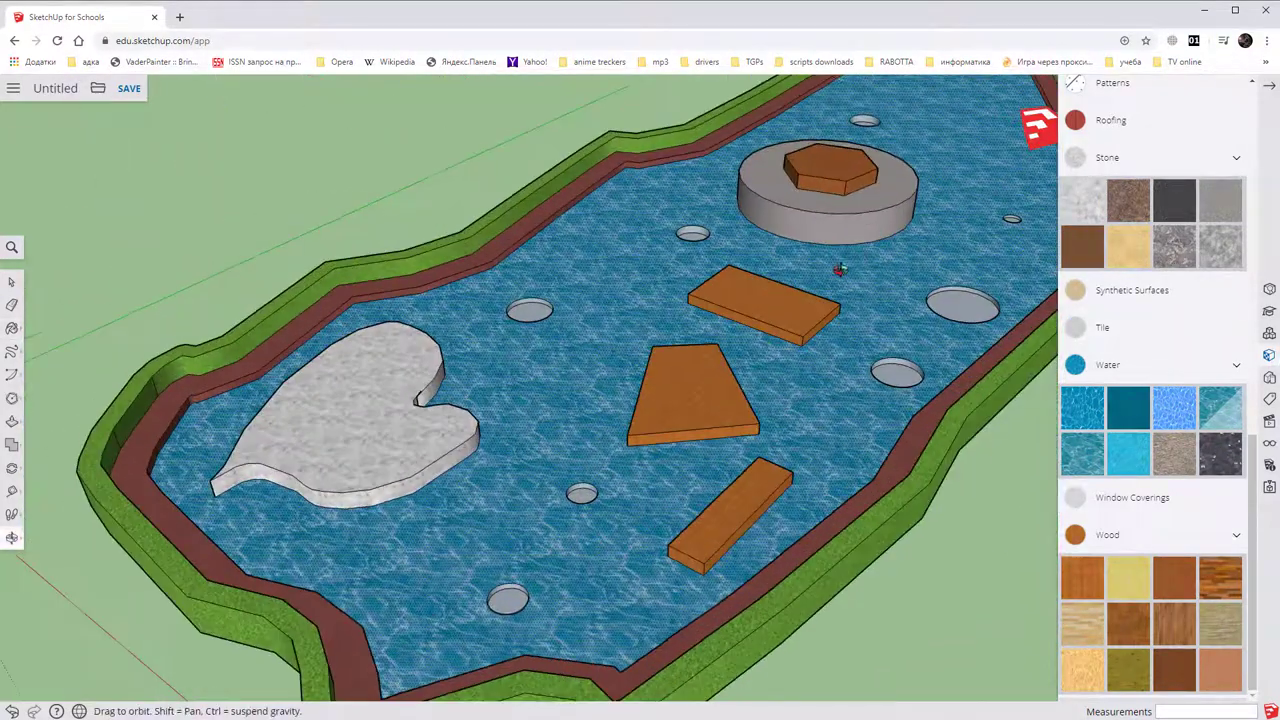
Switch the Materials panel to plain Colors and pick pink Color A02.
scroll(1155, 323, "up", 1)
scroll(1155, 323, "up", 5)
scroll(1135, 305, "up", 5)
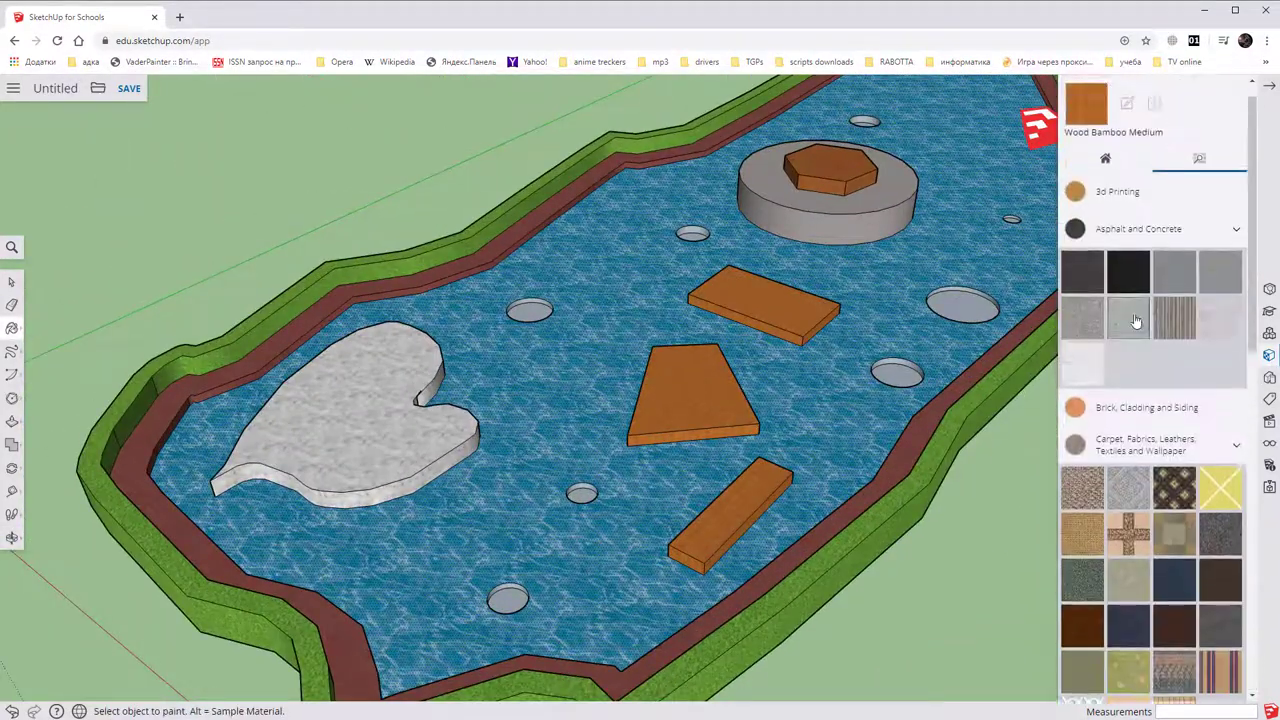
mouse_move(1146, 434)
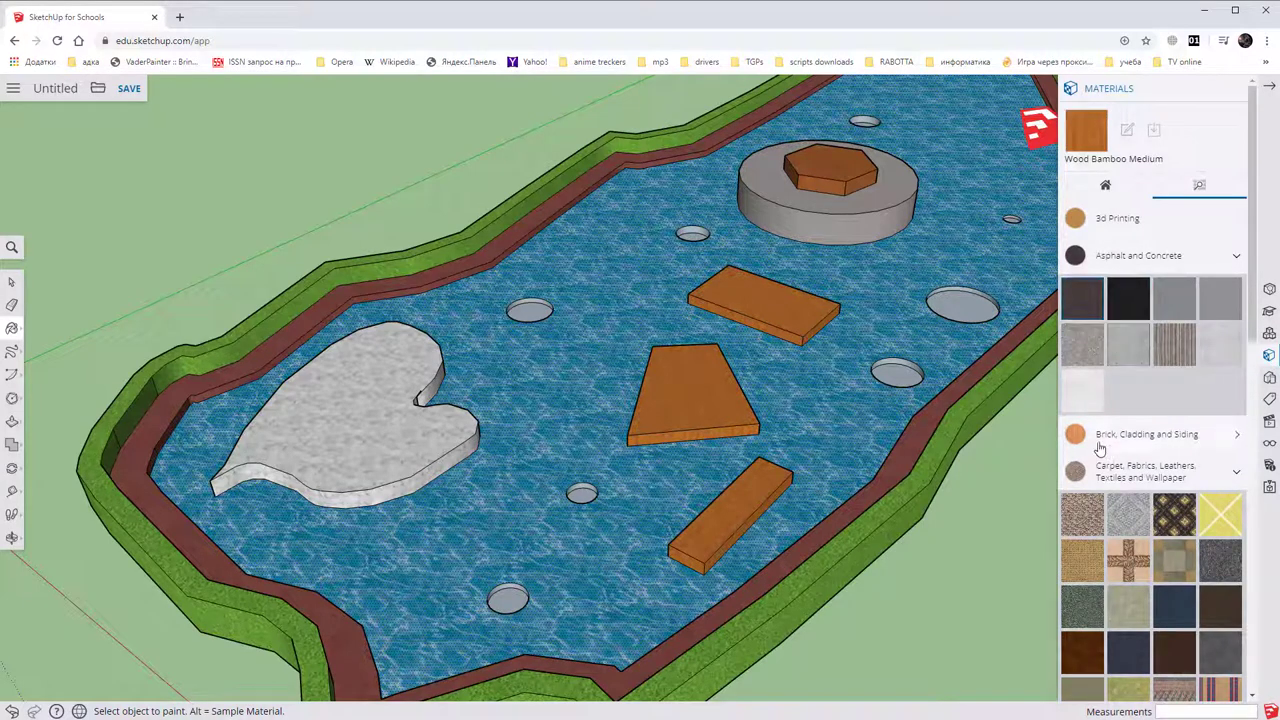
left_click(1237, 474)
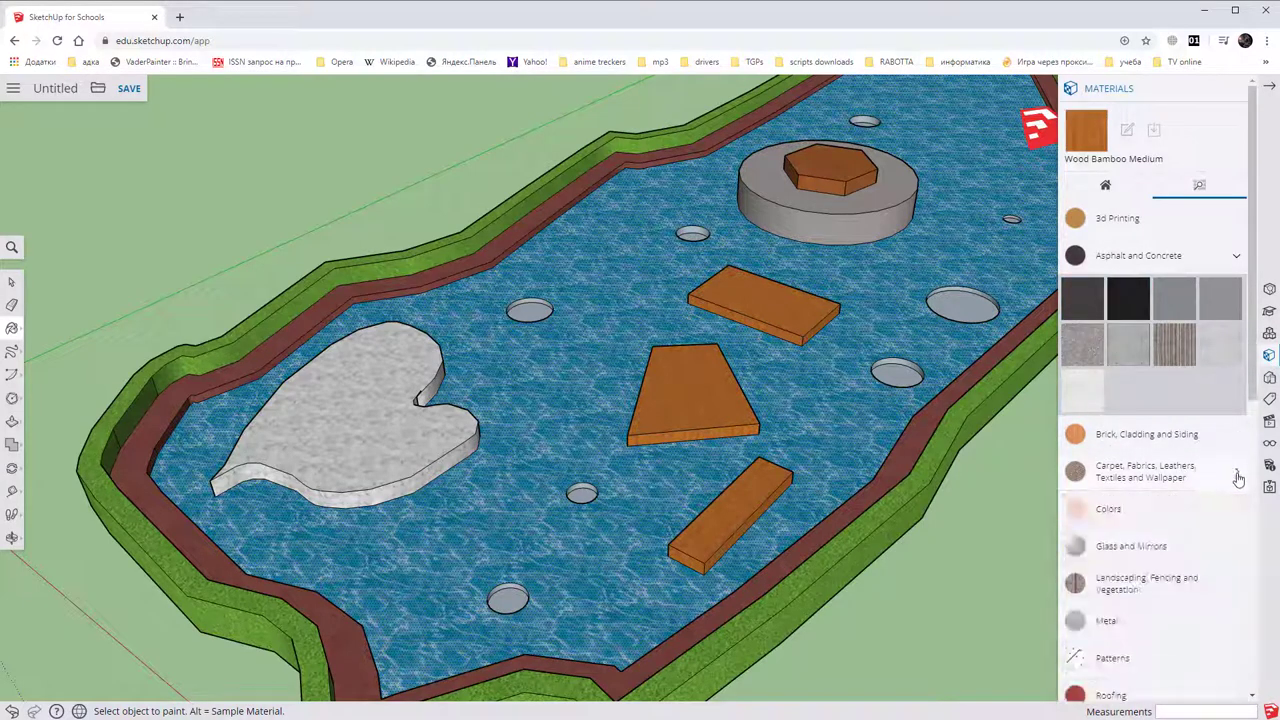
left_click(1171, 512)
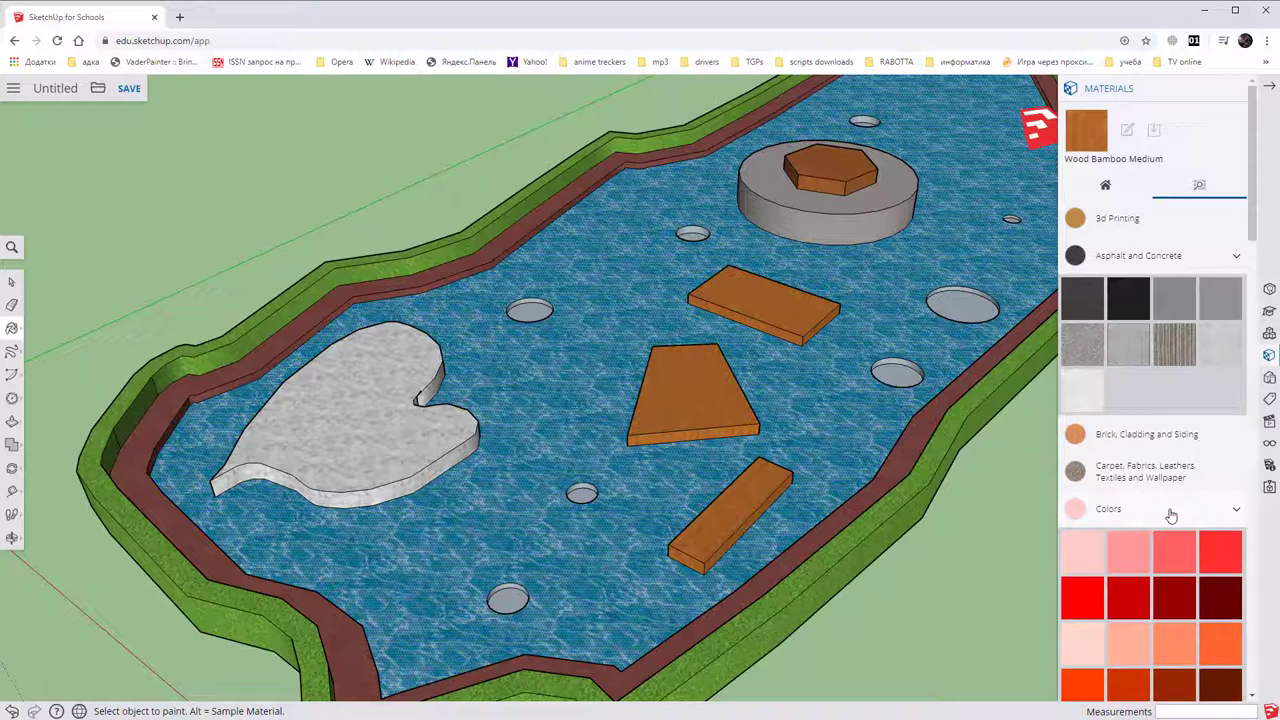
left_click(1143, 558)
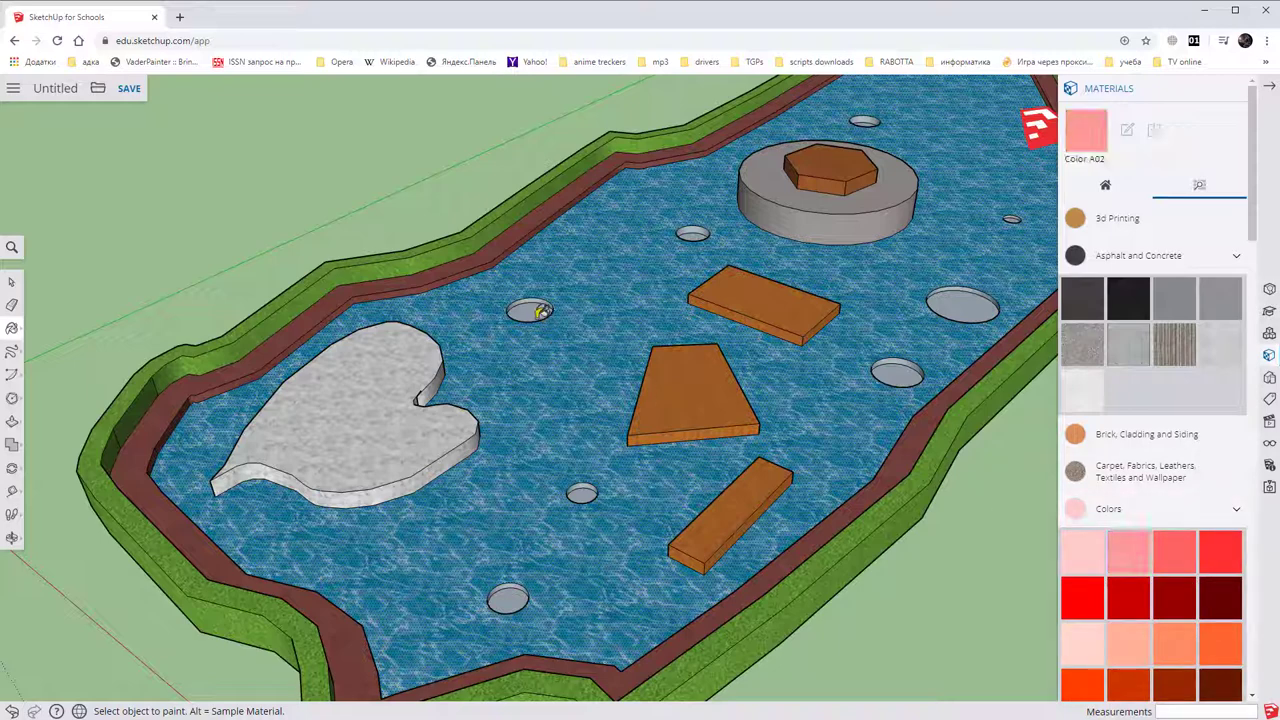
Paint the small and large round holes across the pond pink with Color A02.
left_click(695, 234)
left_click(584, 490)
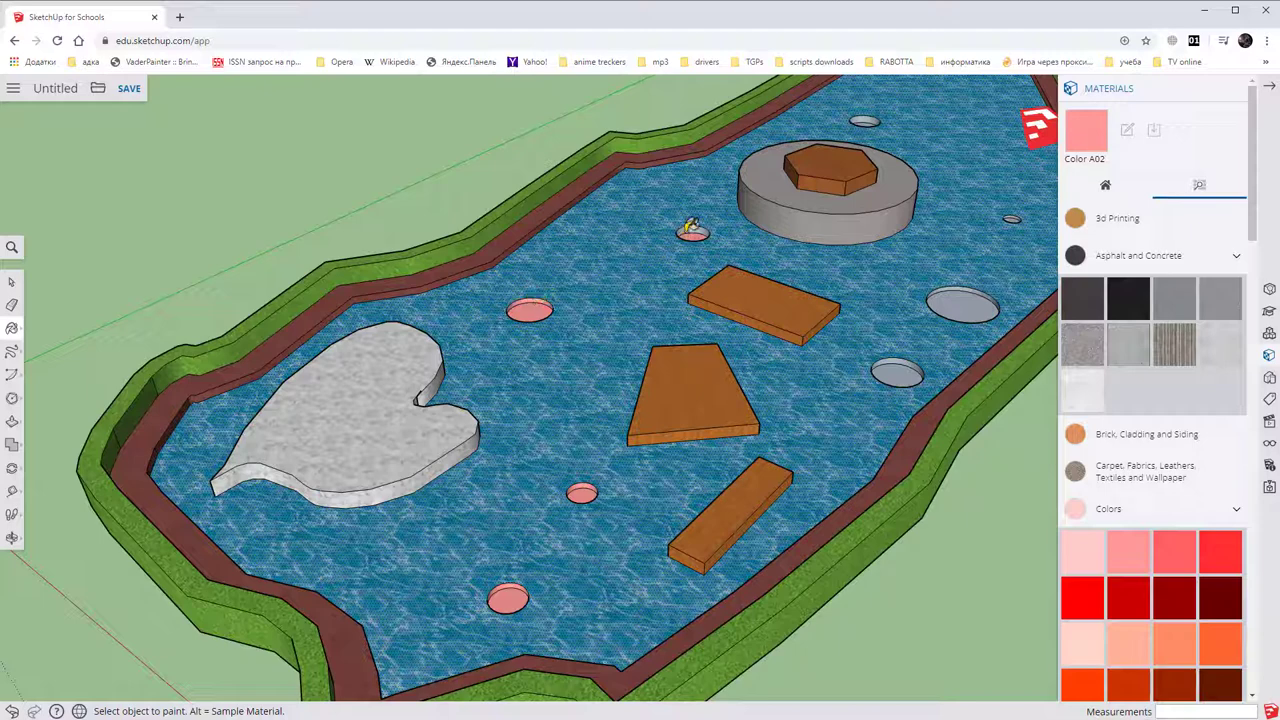
left_click(690, 230)
left_click(963, 292)
left_click(900, 364)
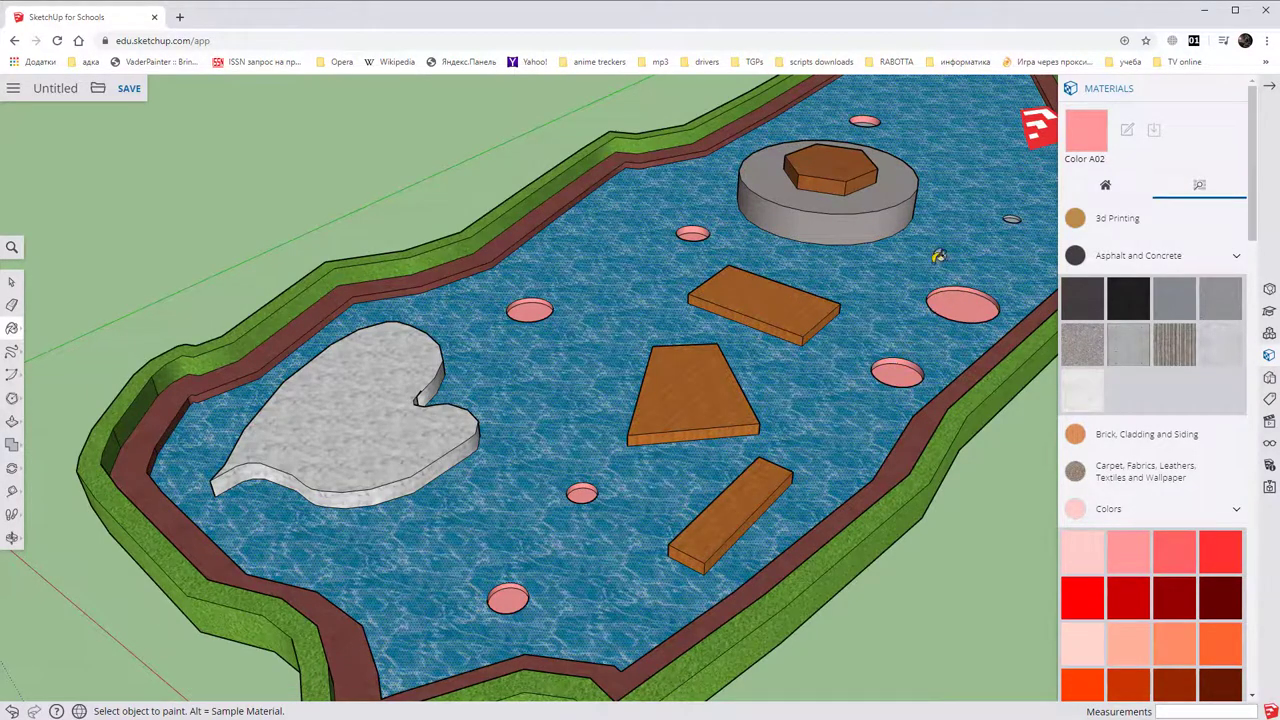
scroll(934, 251, "up", 1)
scroll(1000, 214, "up", 2)
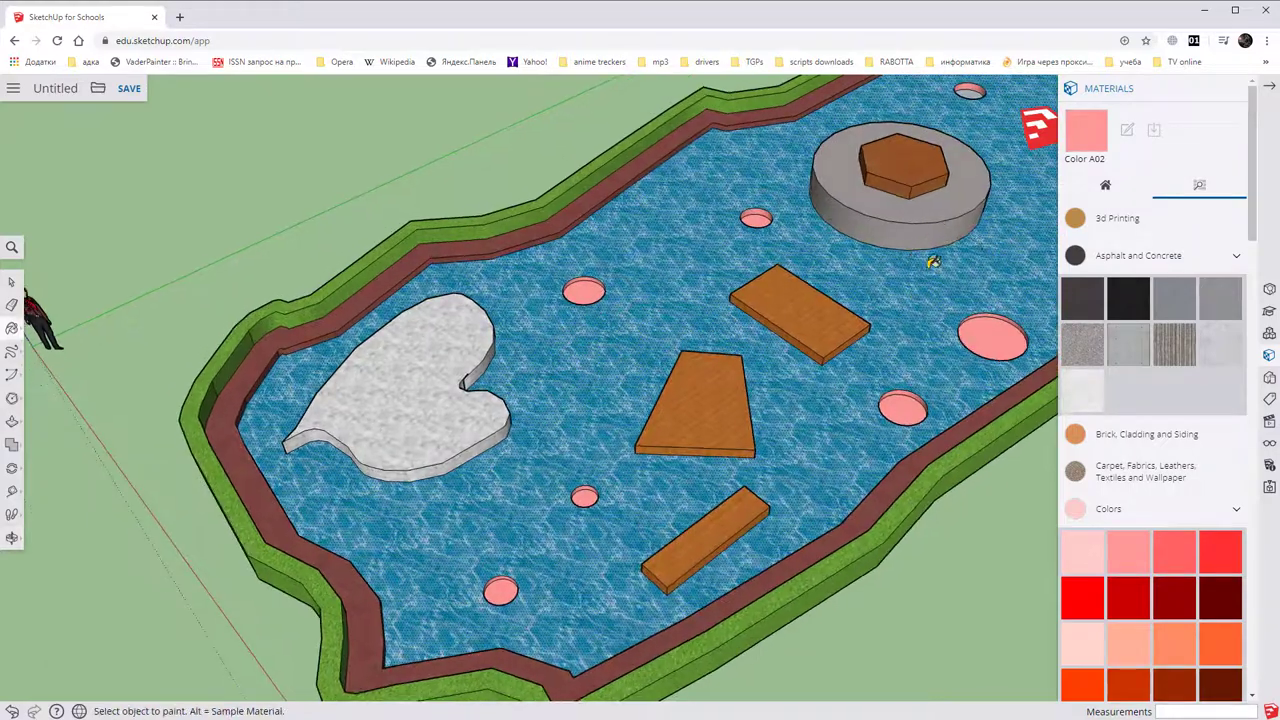
Paint the small grey circle by the hexagon platform pale pink Color A01.
key("space")
middle_click_drag(970, 251, 736, 345)
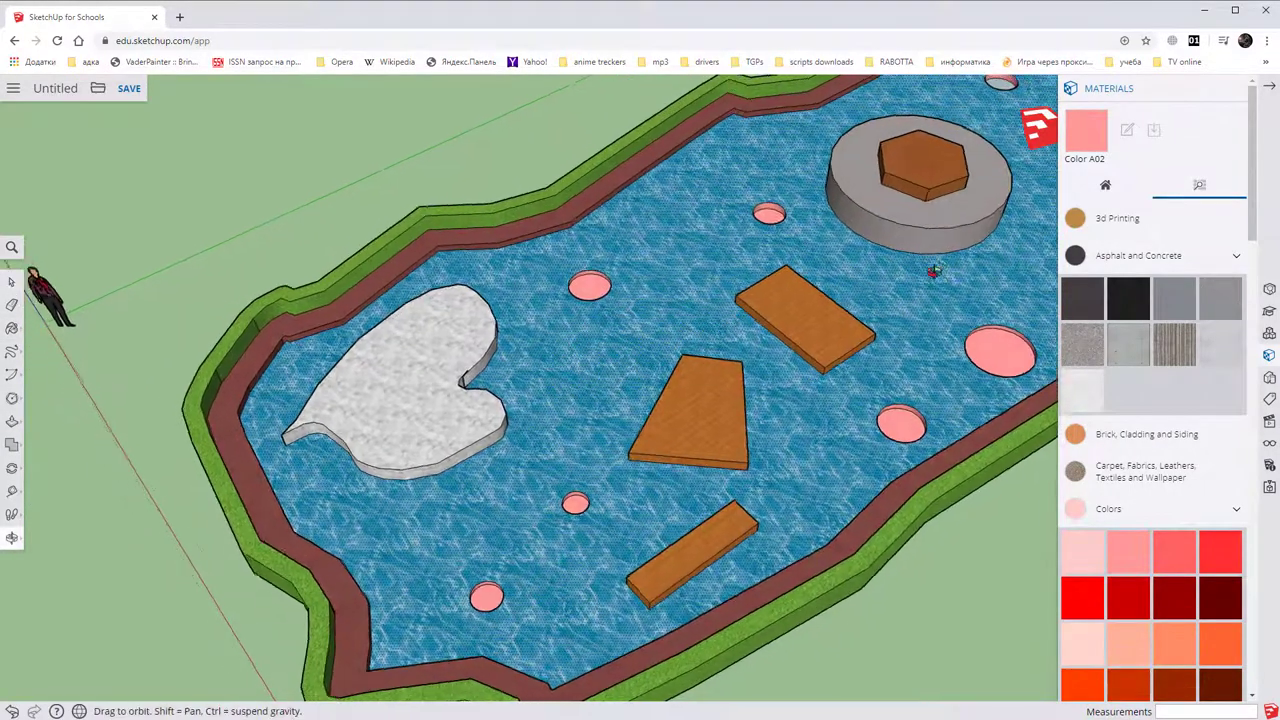
scroll(757, 386, "up", 2)
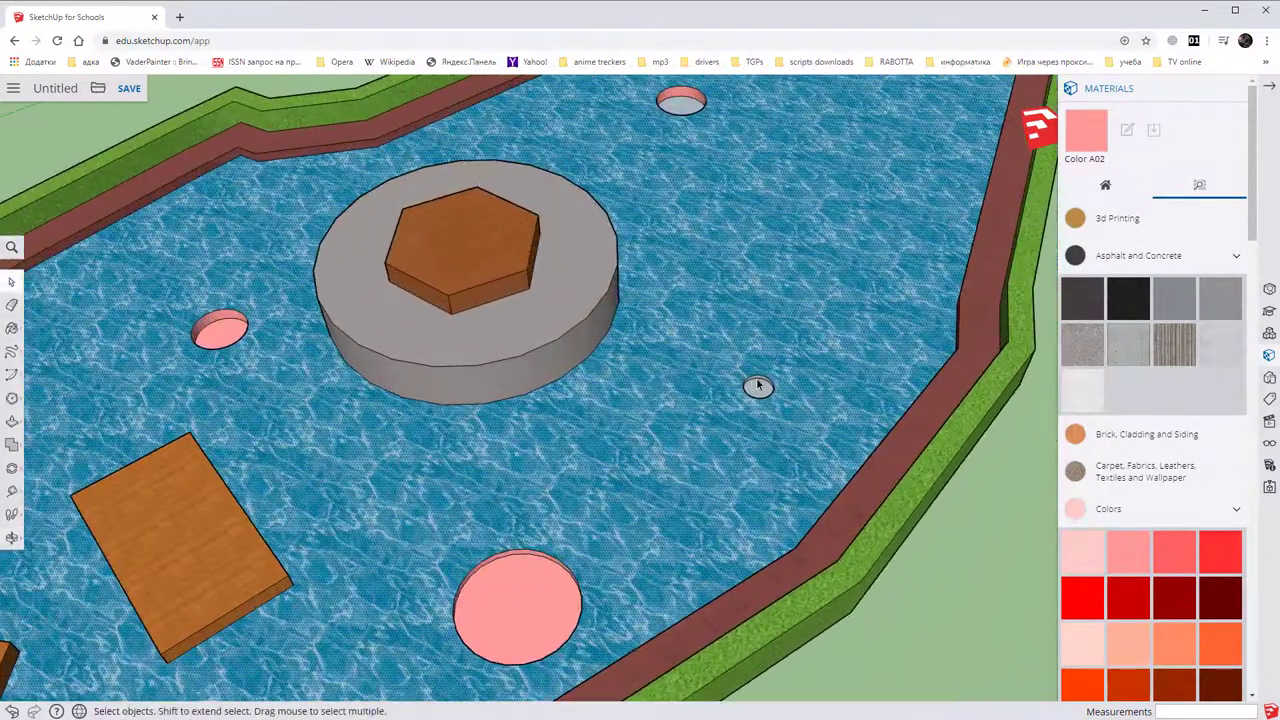
scroll(760, 387, "up", 3)
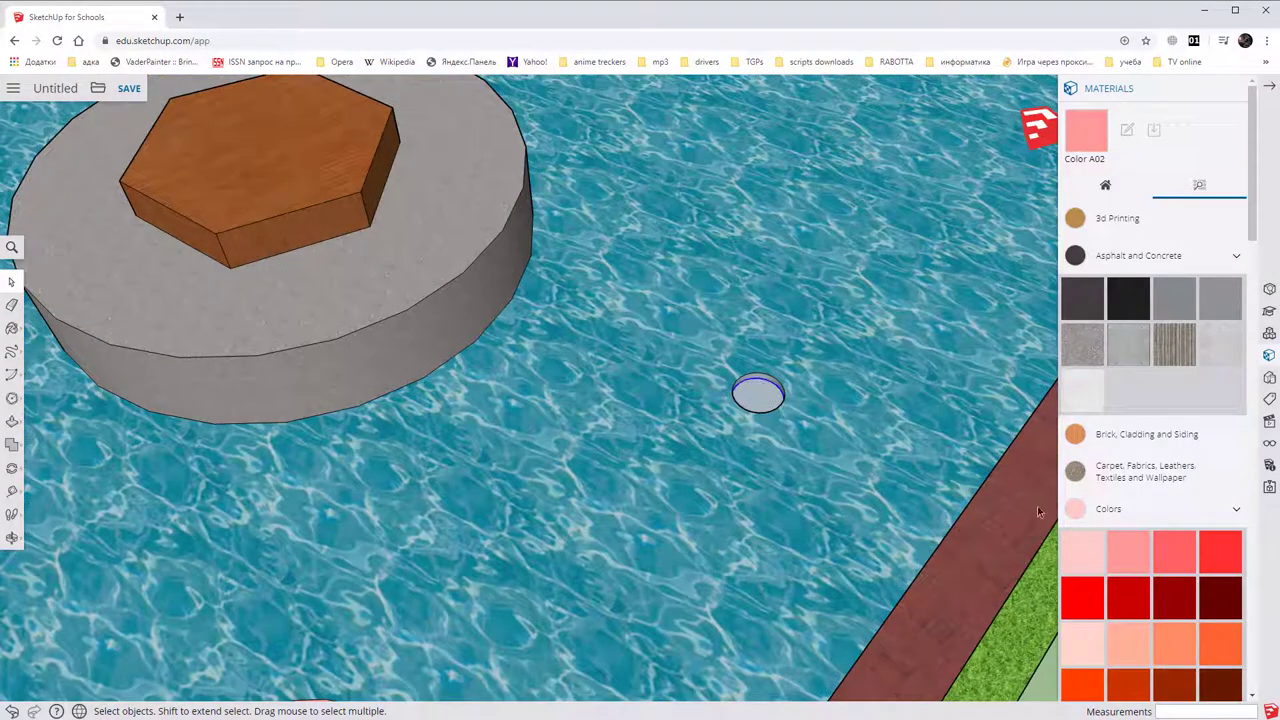
left_click(1092, 551)
left_click(761, 386)
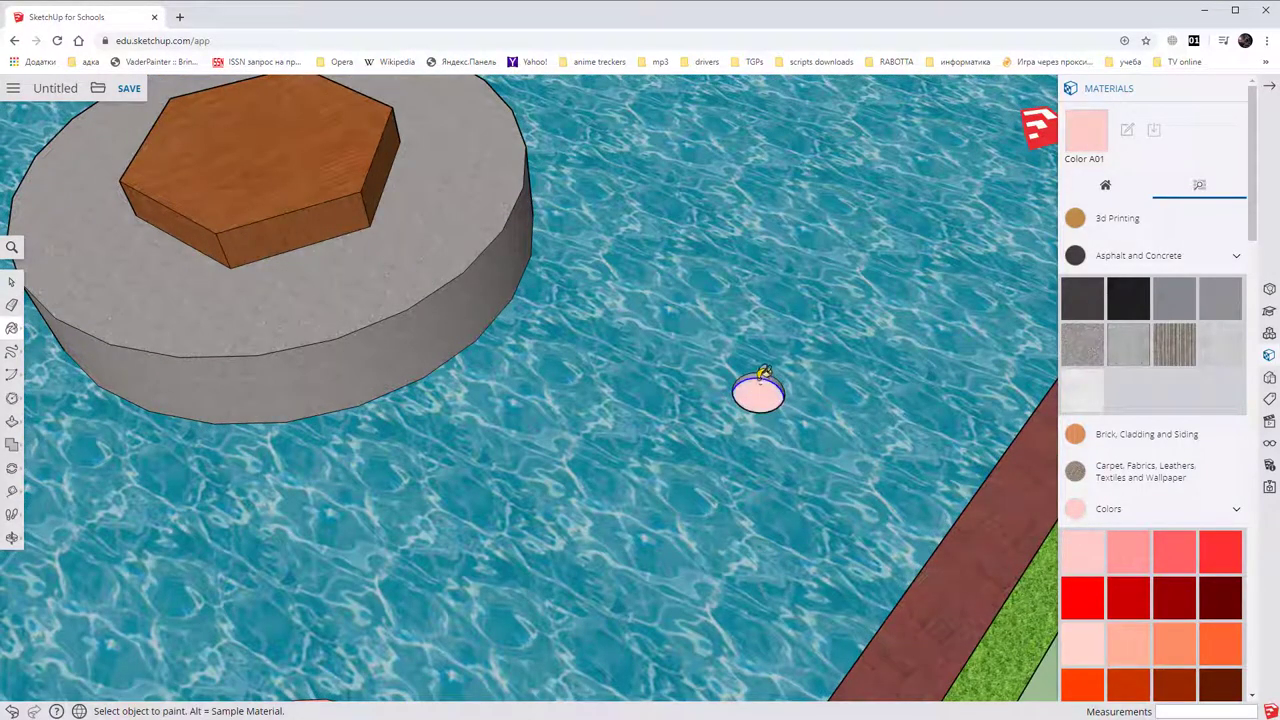
Zoom out and orbit to look down on the whole pond.
scroll(762, 380, "down", 3)
scroll(760, 360, "down", 3)
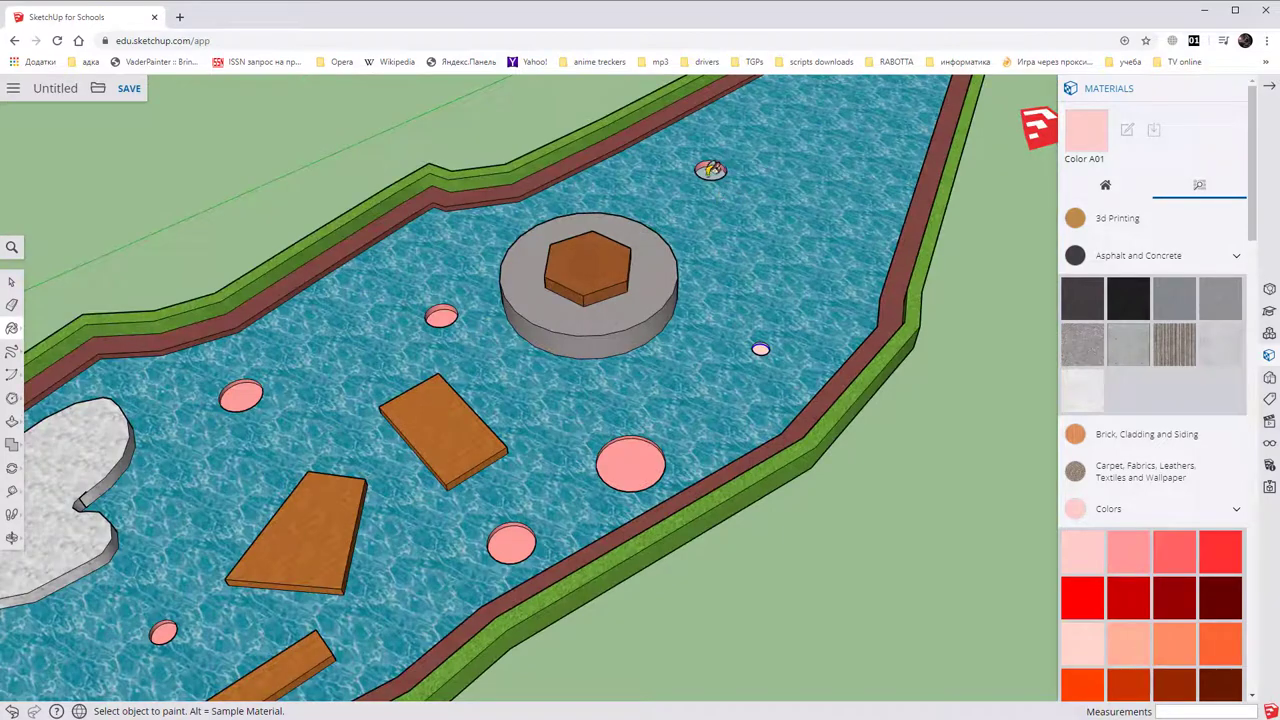
scroll(716, 170, "down", 2)
scroll(571, 363, "down", 1)
scroll(749, 337, "down", 2)
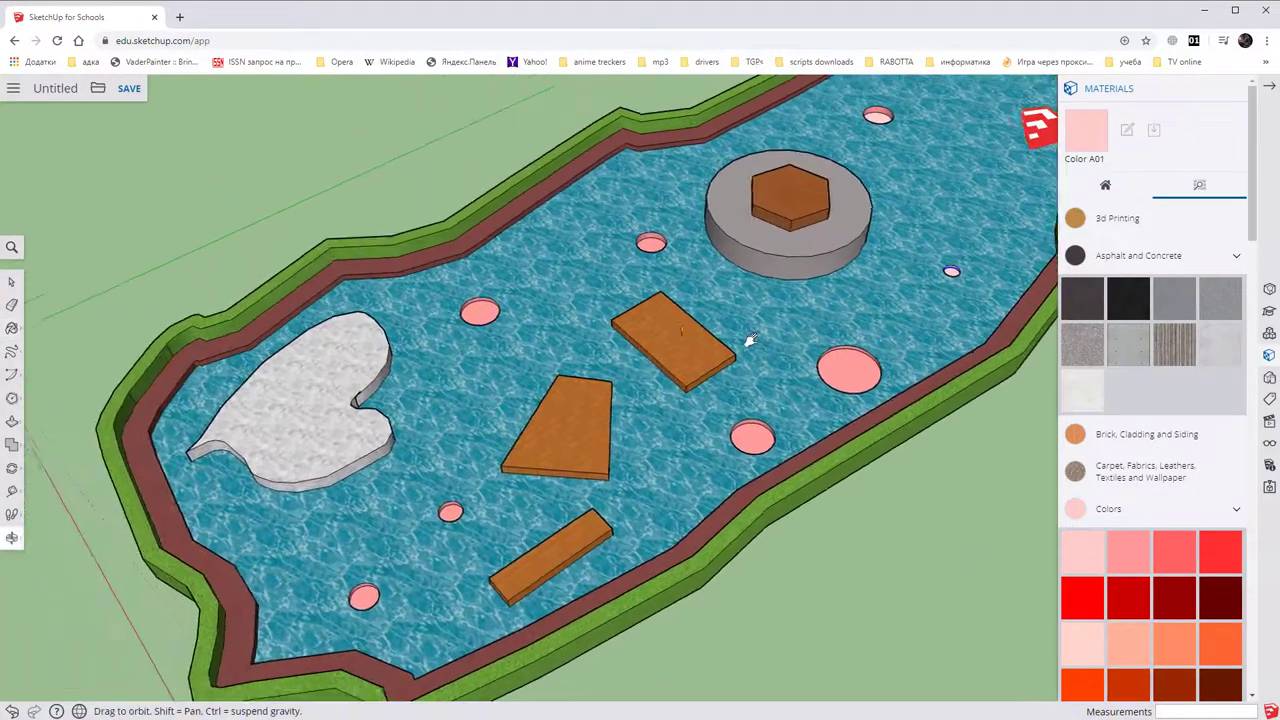
mouse_move(818, 290)
middle_mouse_down()
mouse_move(800, 204)
mouse_move(648, 296)
mouse_move(790, 270)
middle_mouse_up()
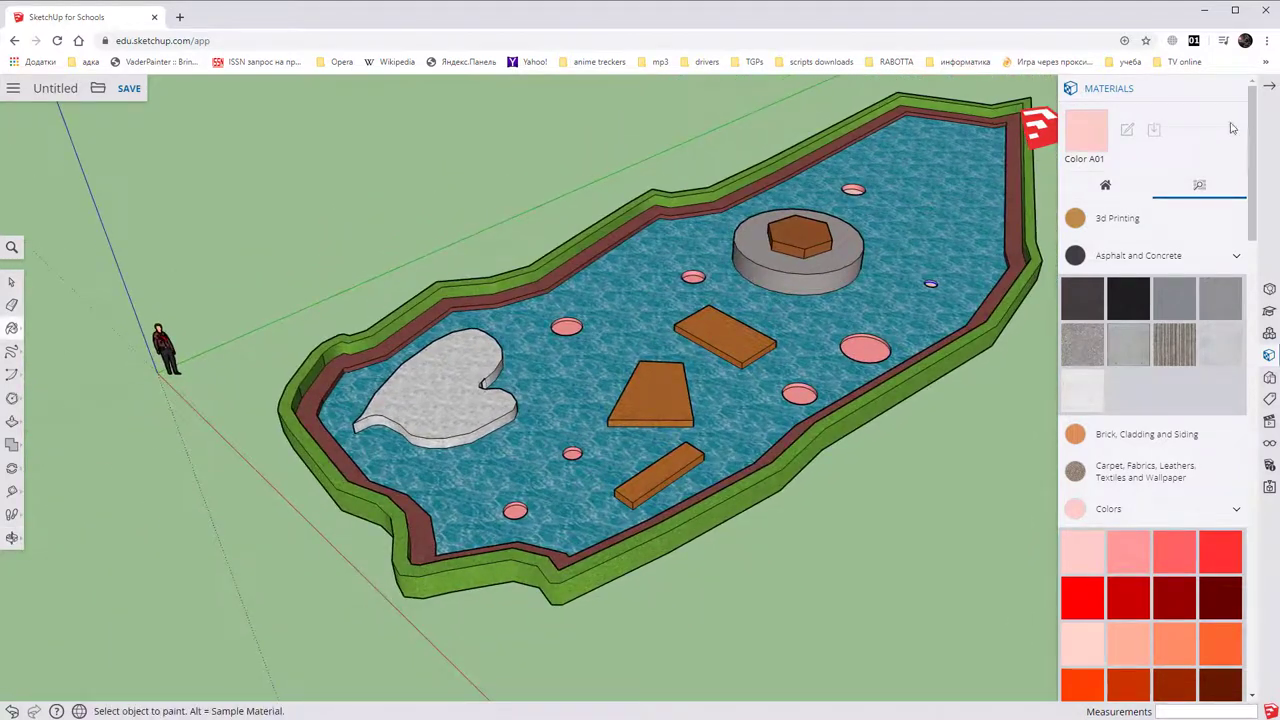
Close the Materials panel and save the model under the name 'Laab 02'.
left_click(1268, 88)
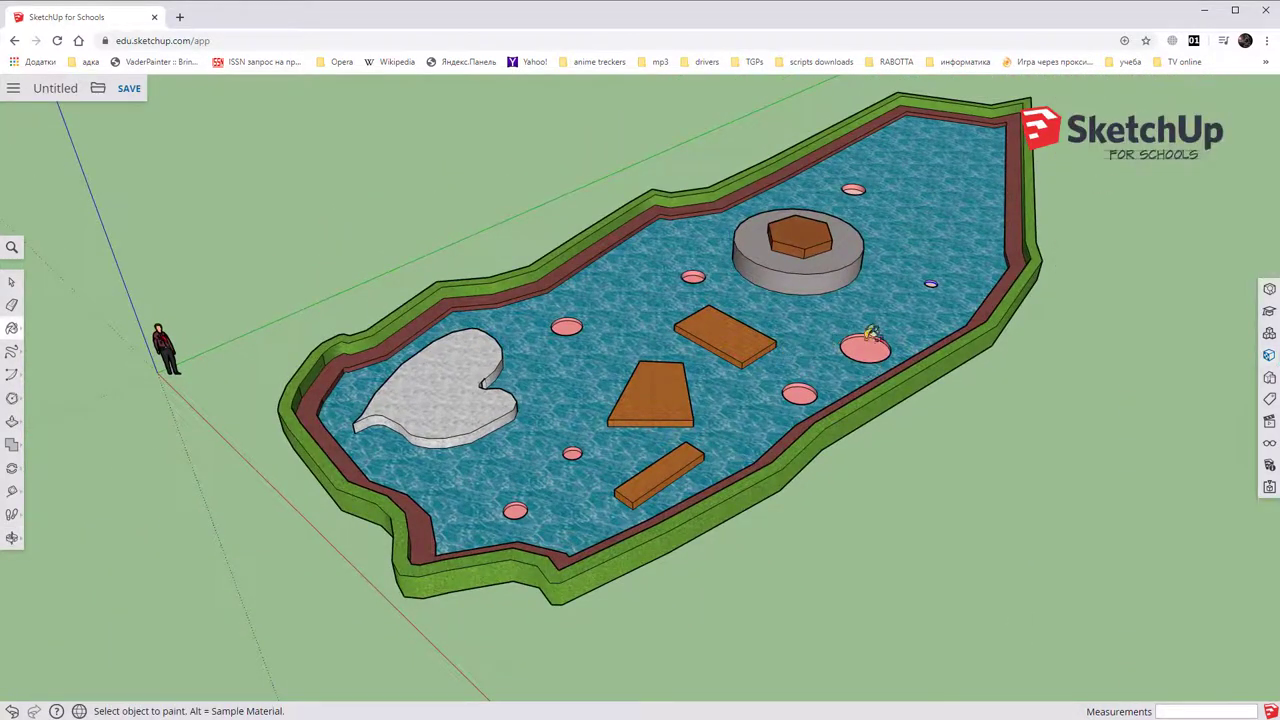
mouse_move(875, 333)
middle_mouse_down()
mouse_move(904, 278)
mouse_move(600, 260)
middle_mouse_up()
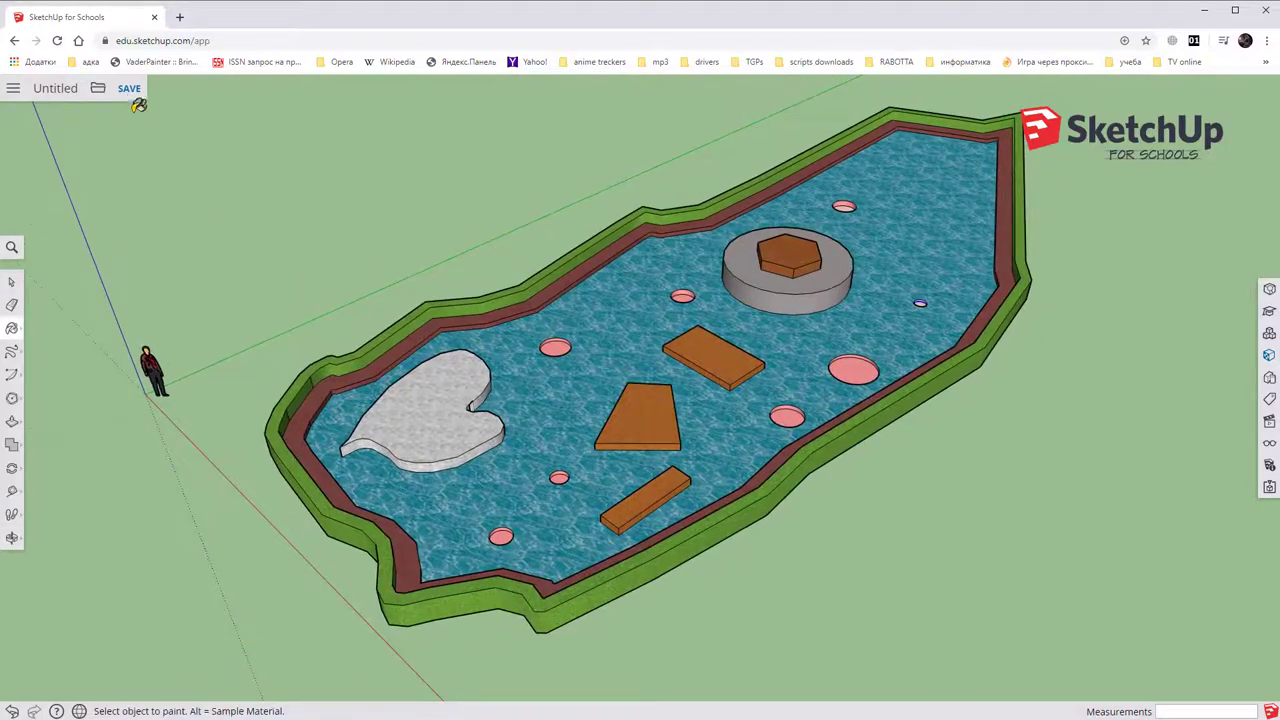
left_click(129, 92)
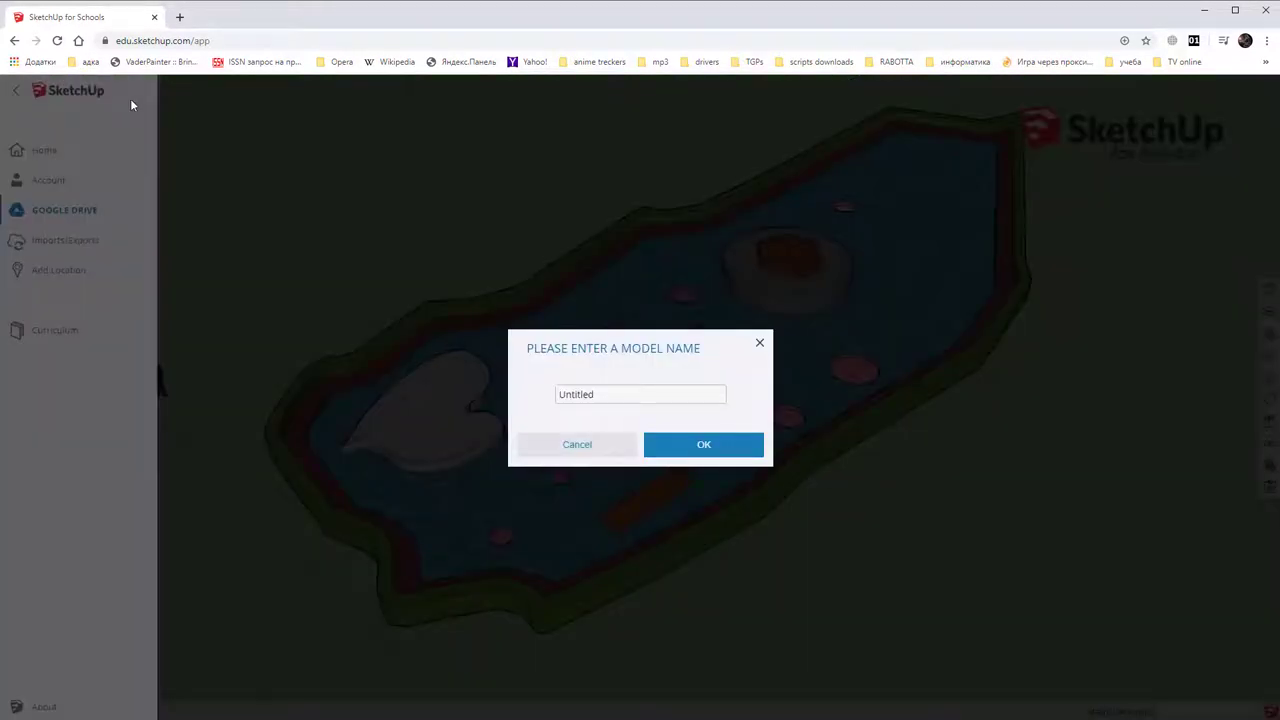
left_click(607, 392)
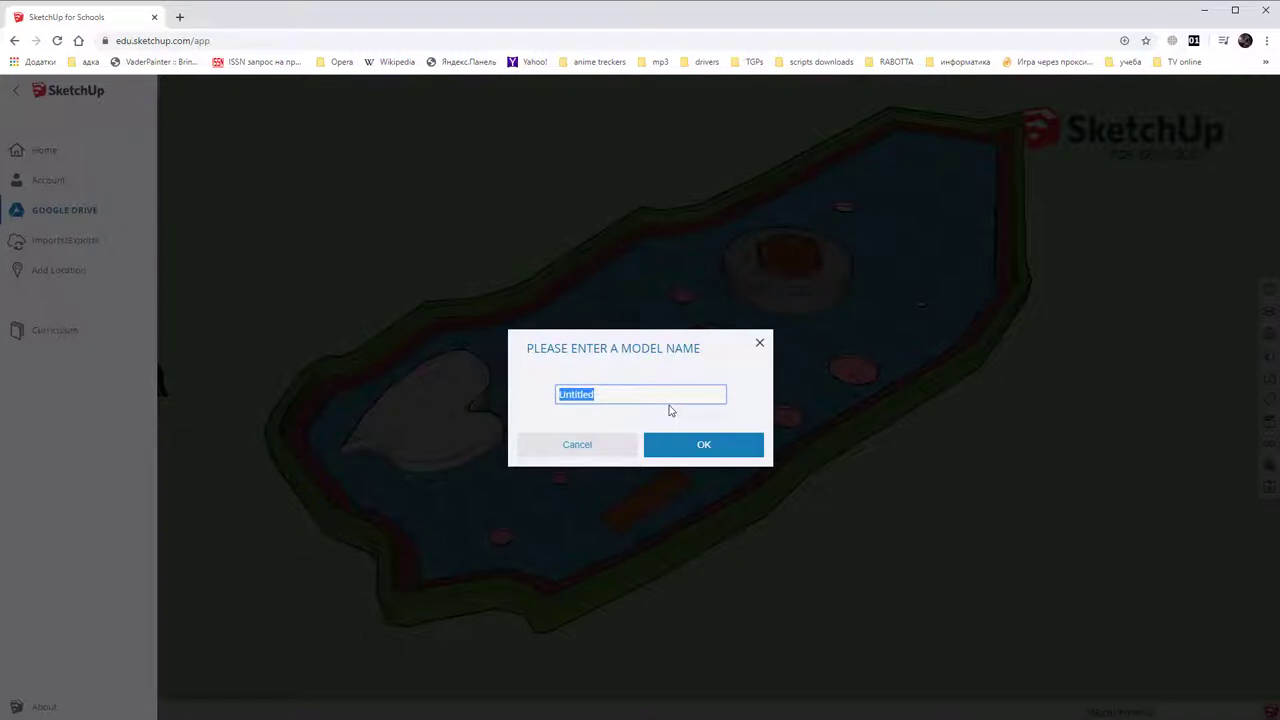
type("Laab 02")
left_click(718, 448)
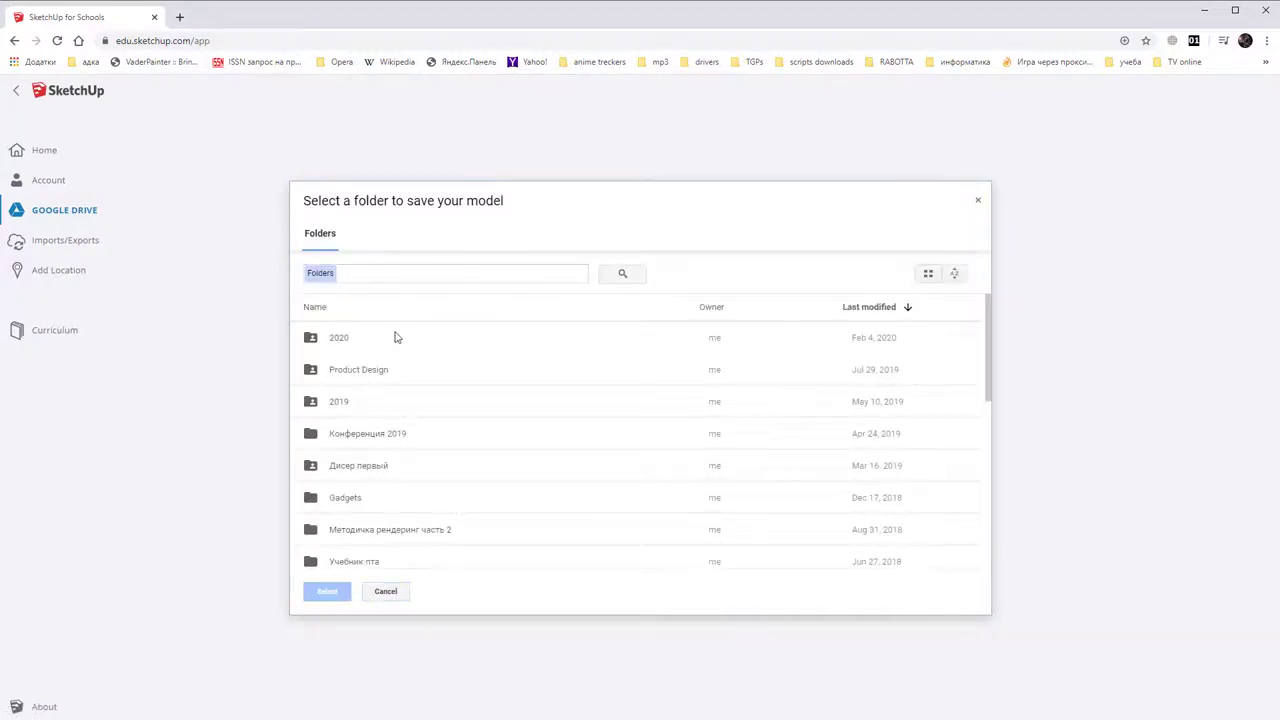
Choose the 2020 folder on Google Drive as the save location.
left_click(340, 342)
double_click(340, 342)
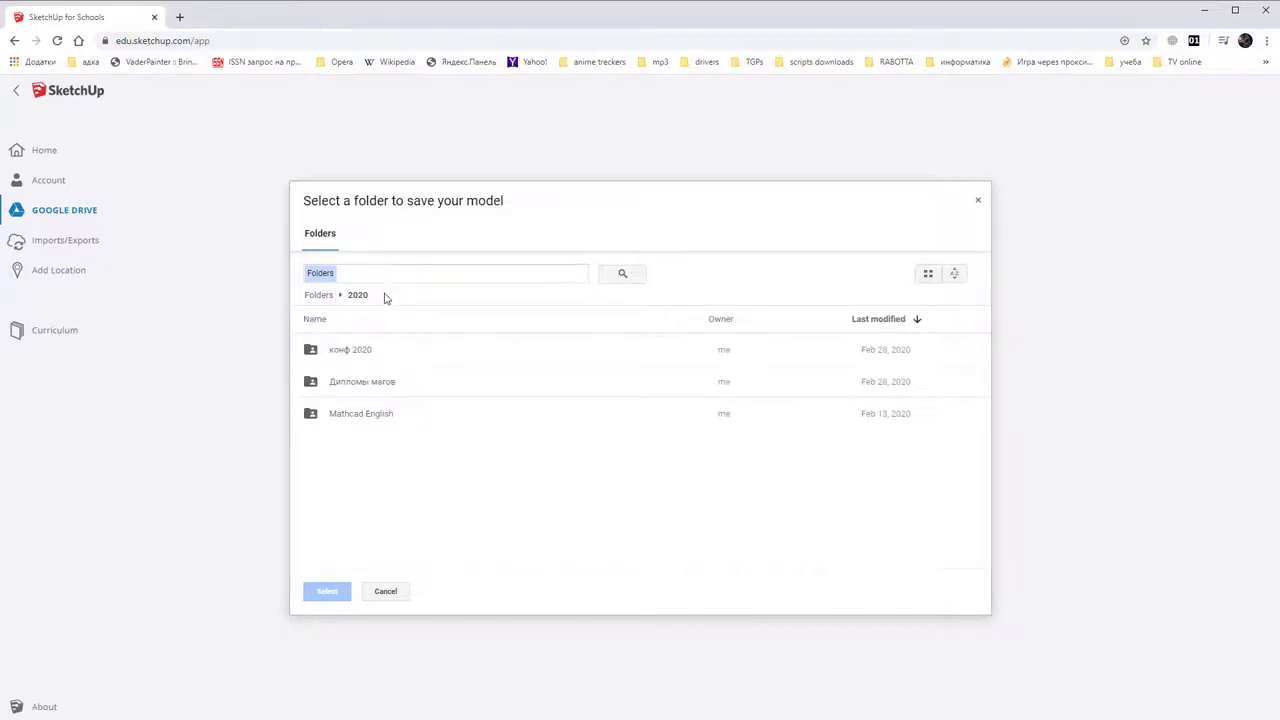
double_click(367, 352)
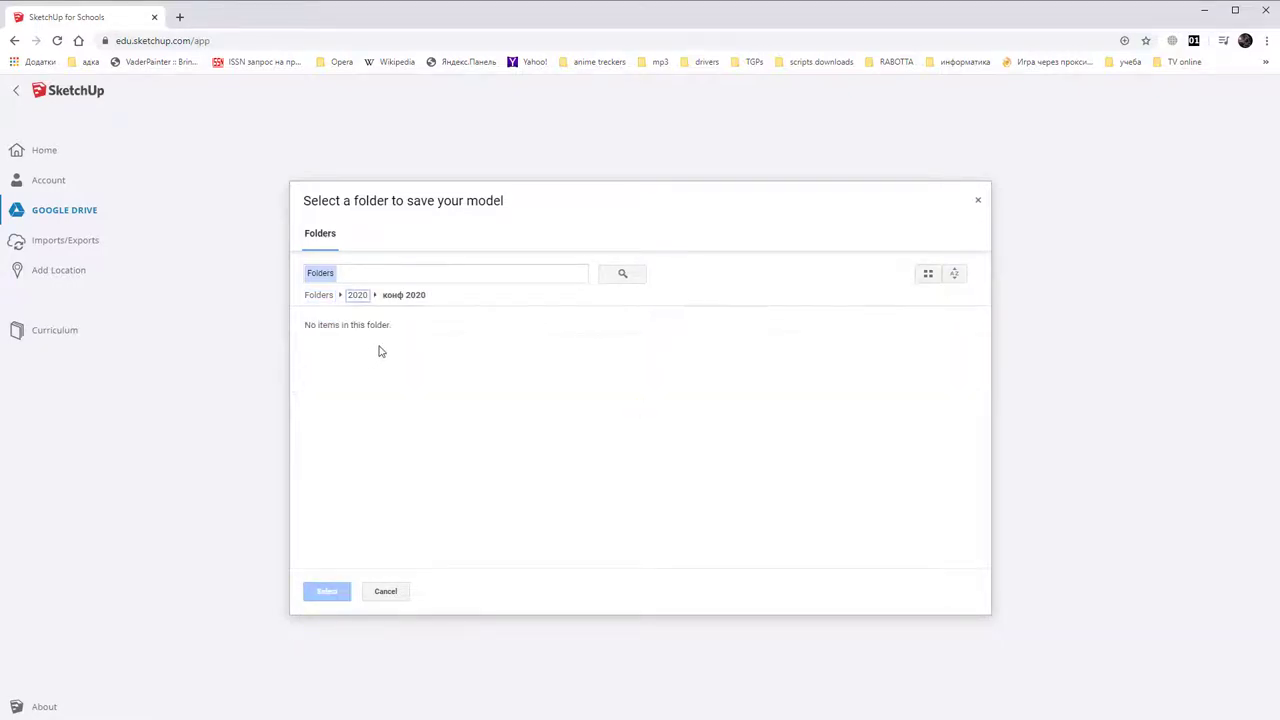
left_click(360, 297)
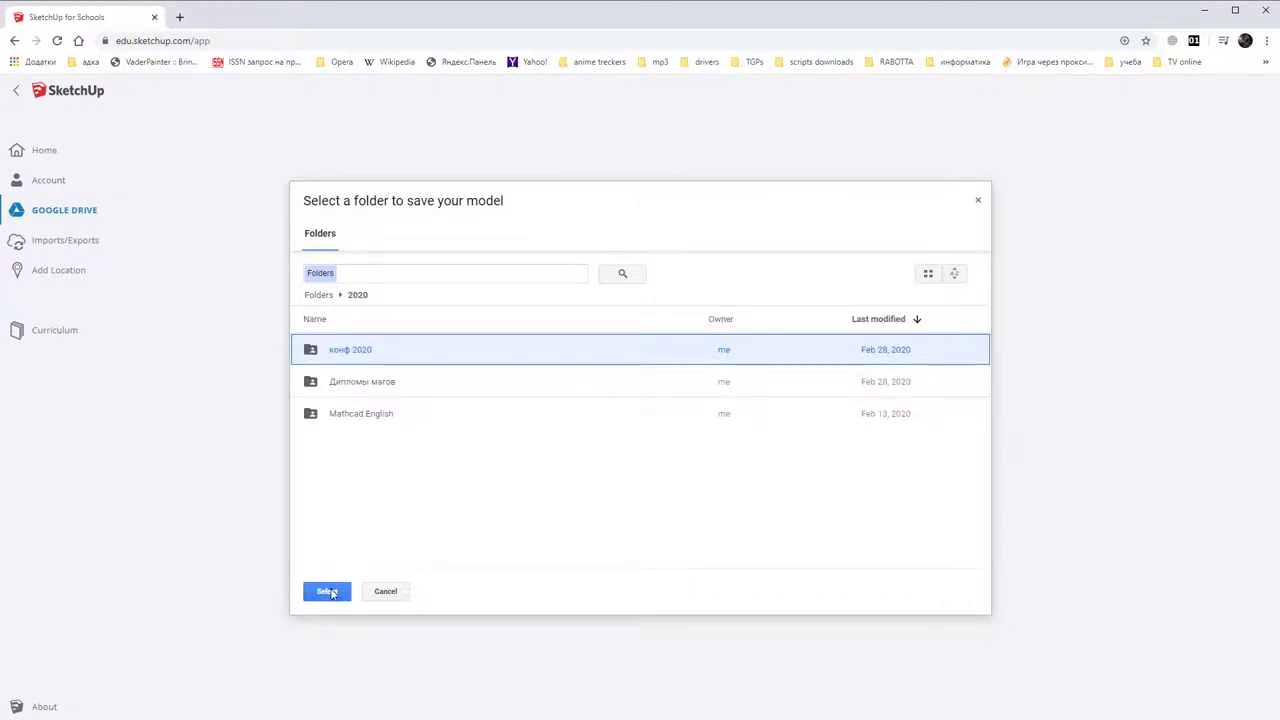
left_click(328, 594)
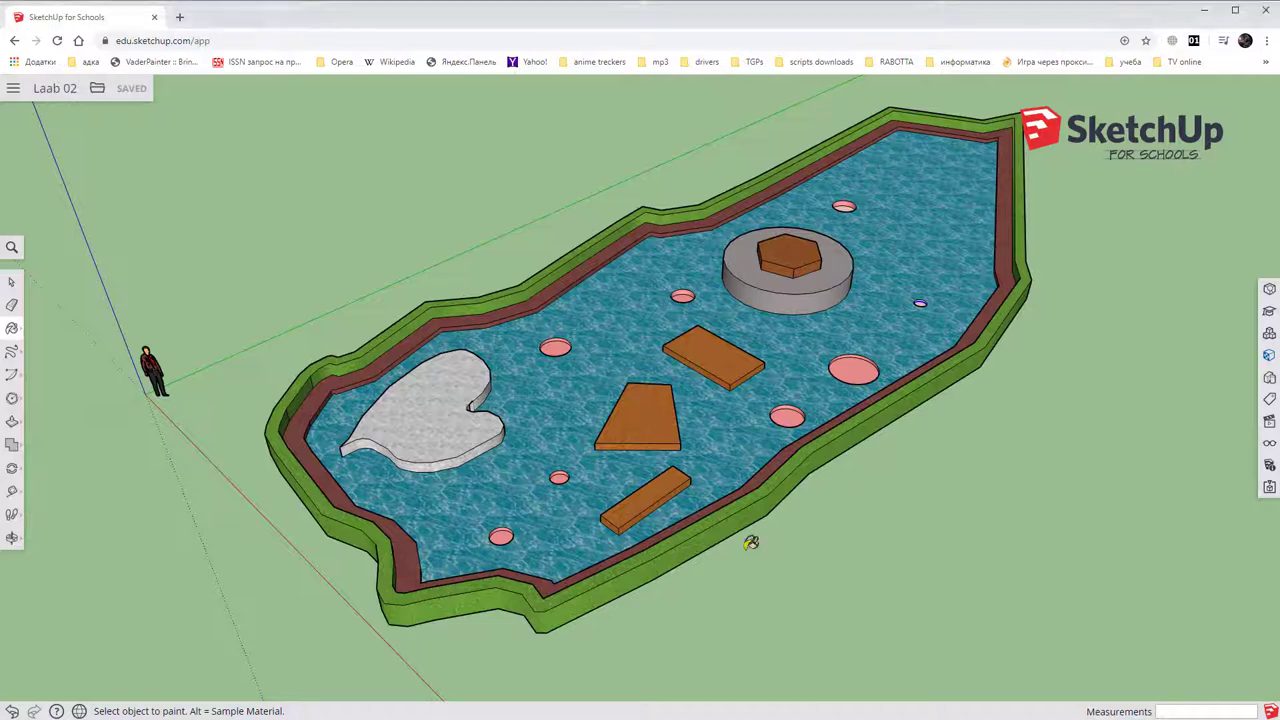
Add a leader label '727.97 mm Висота бардюру' to the pond wall edge.
mouse_move(770, 535)
middle_mouse_down()
mouse_move(837, 531)
mouse_move(1023, 437)
mouse_move(566, 495)
middle_mouse_up()
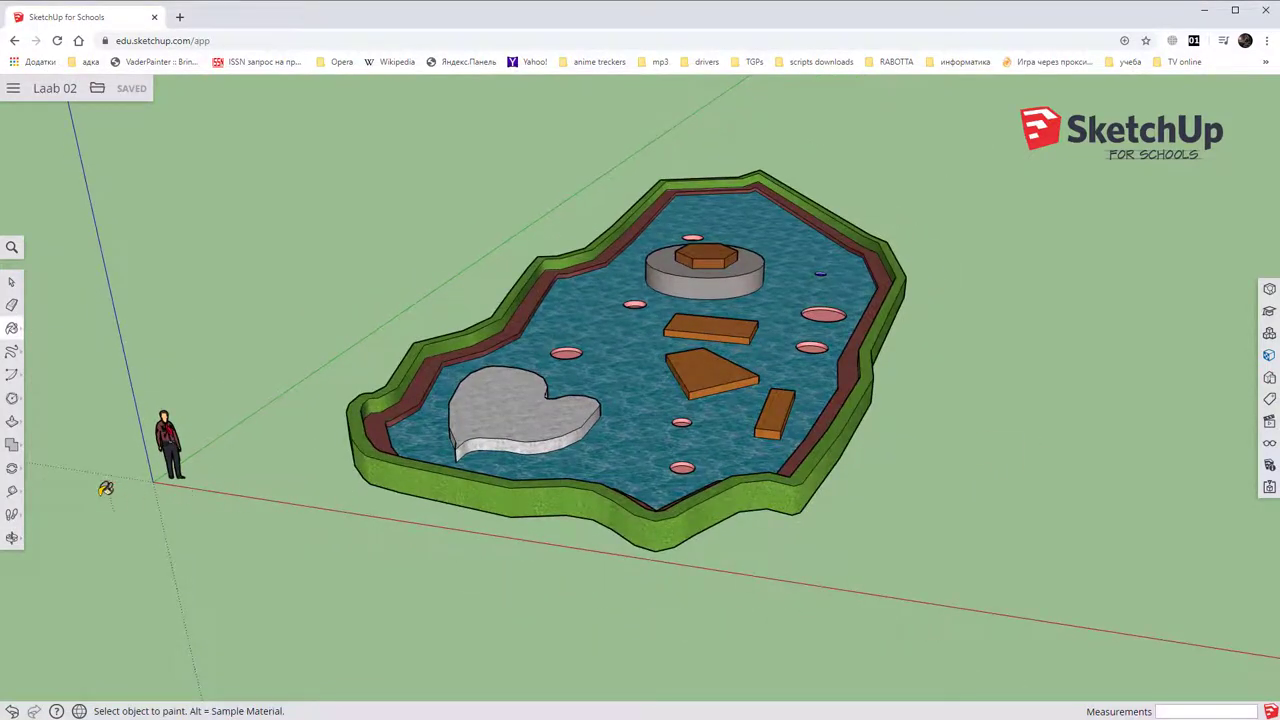
left_click(12, 494)
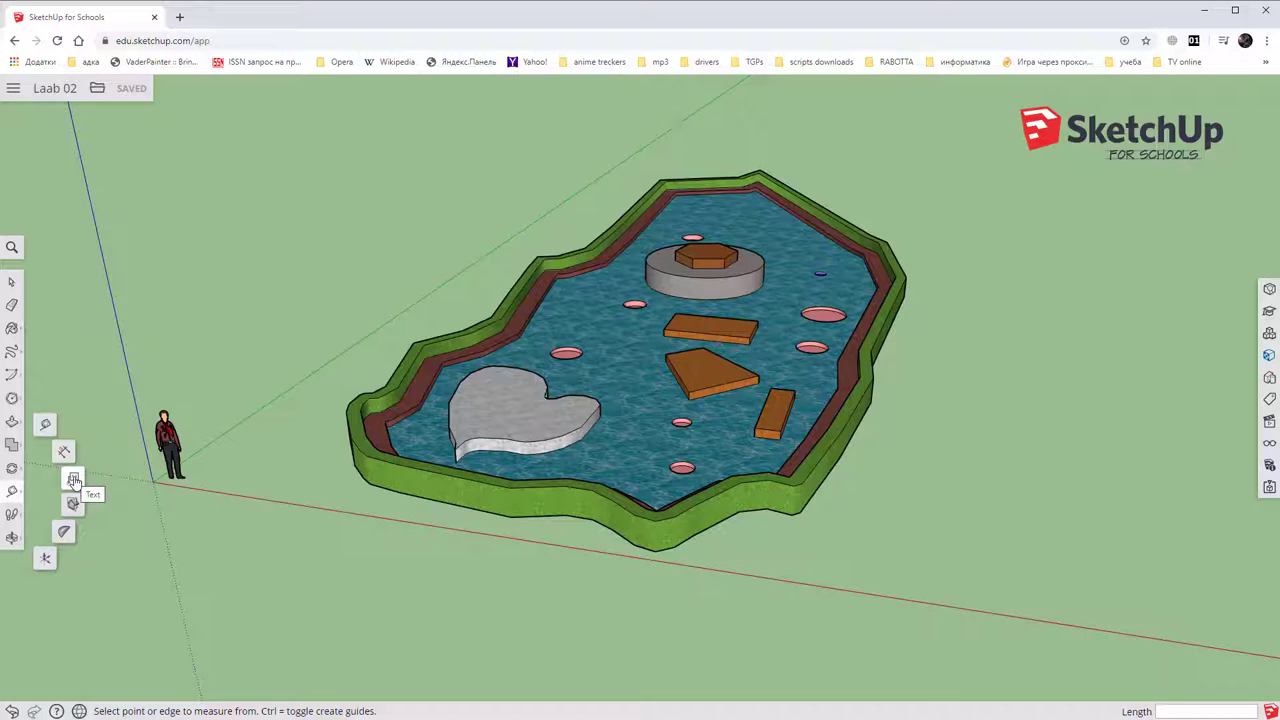
left_click(73, 481)
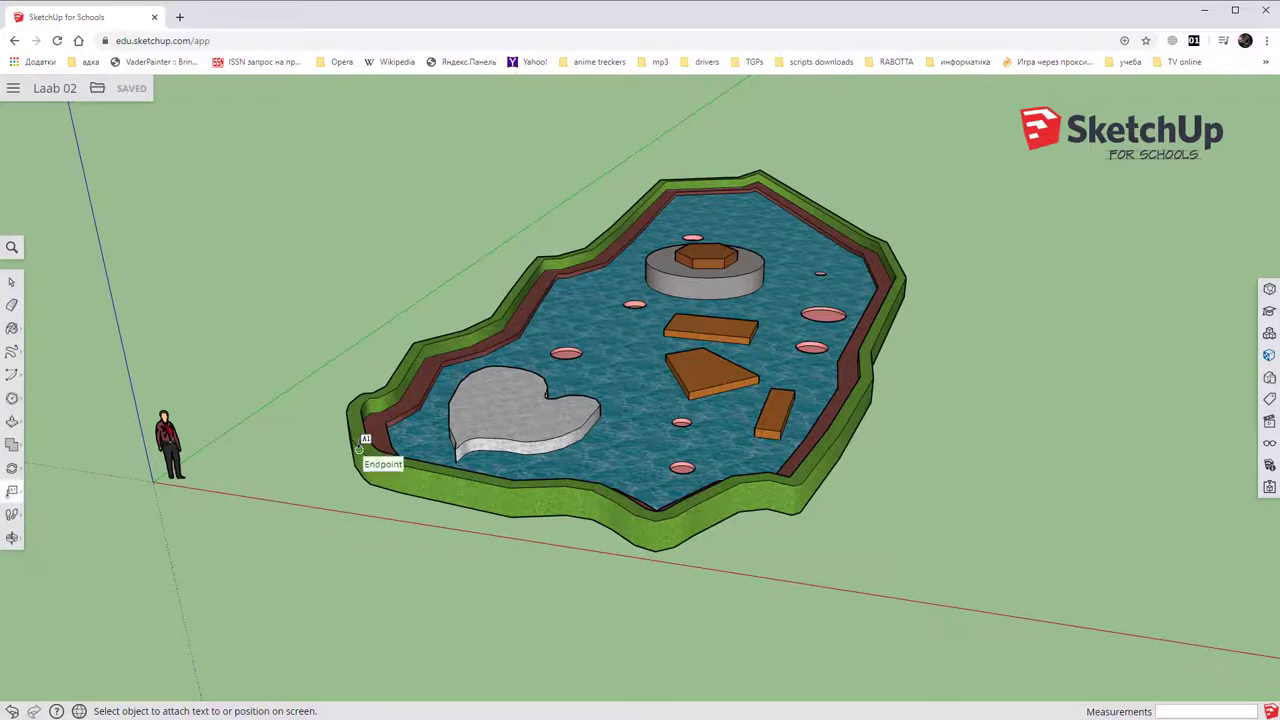
left_click(361, 463)
left_click(296, 271)
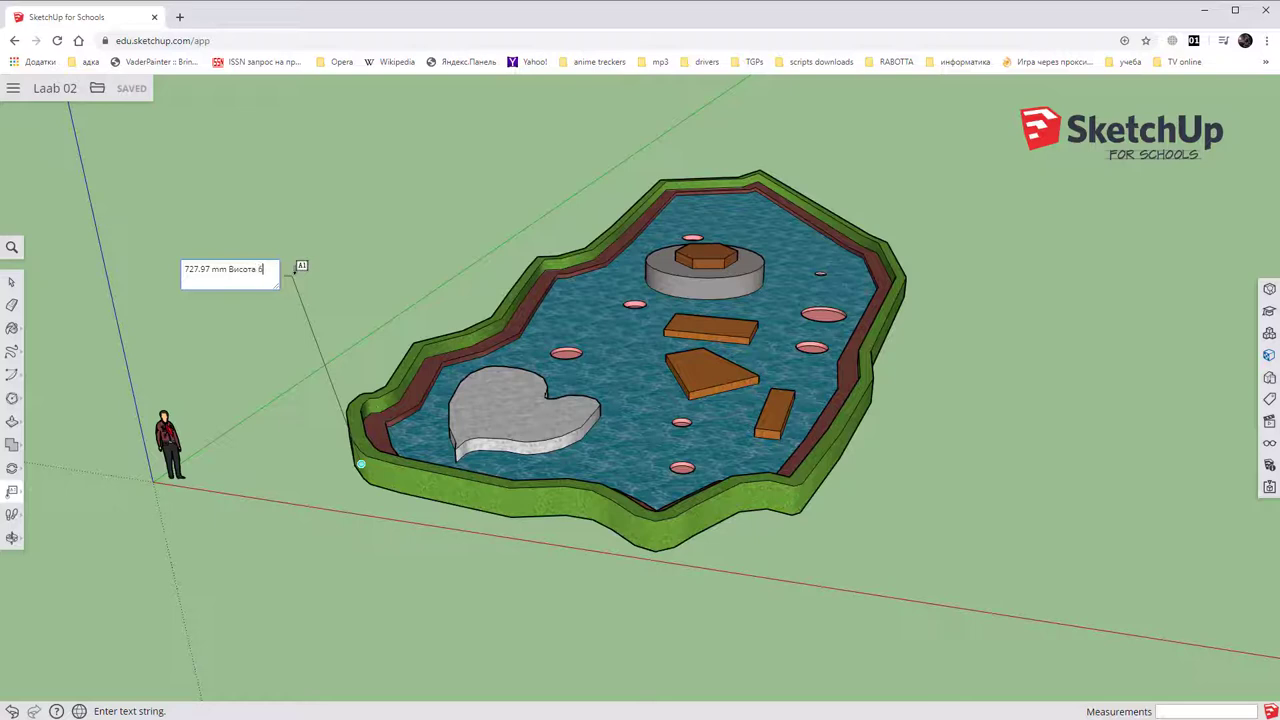
type("юр")
type("у")
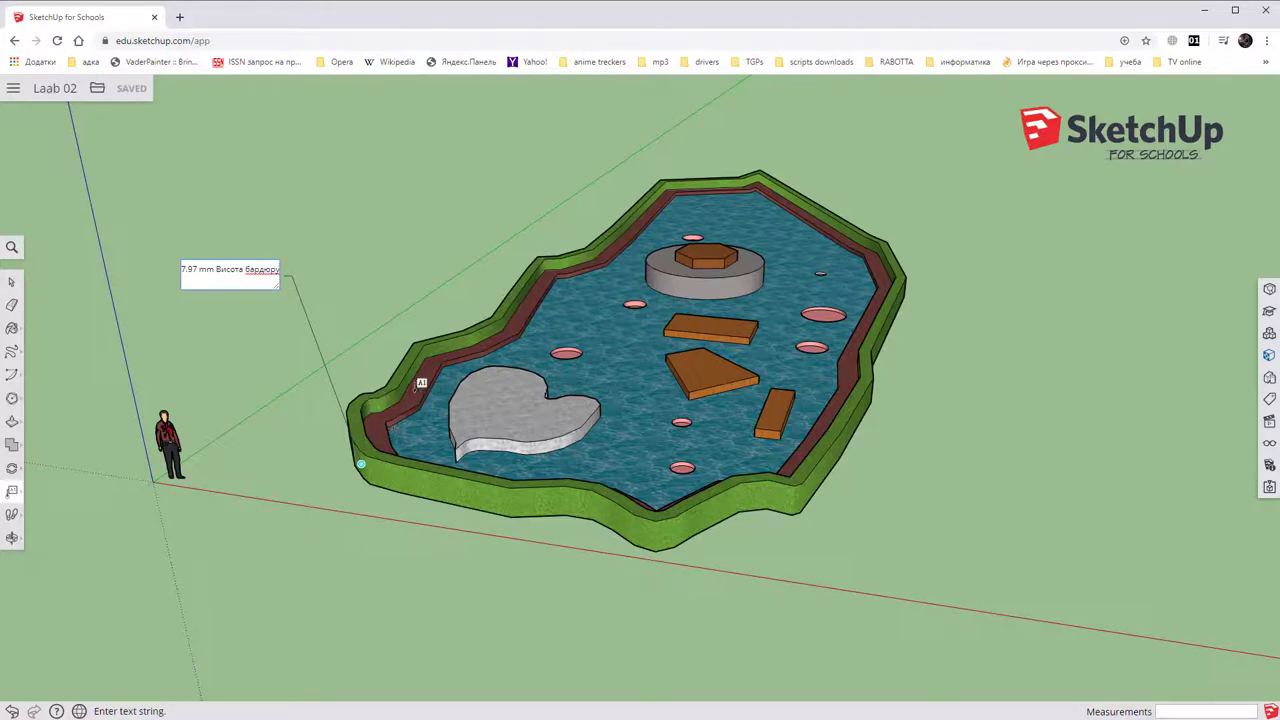
left_click(420, 380)
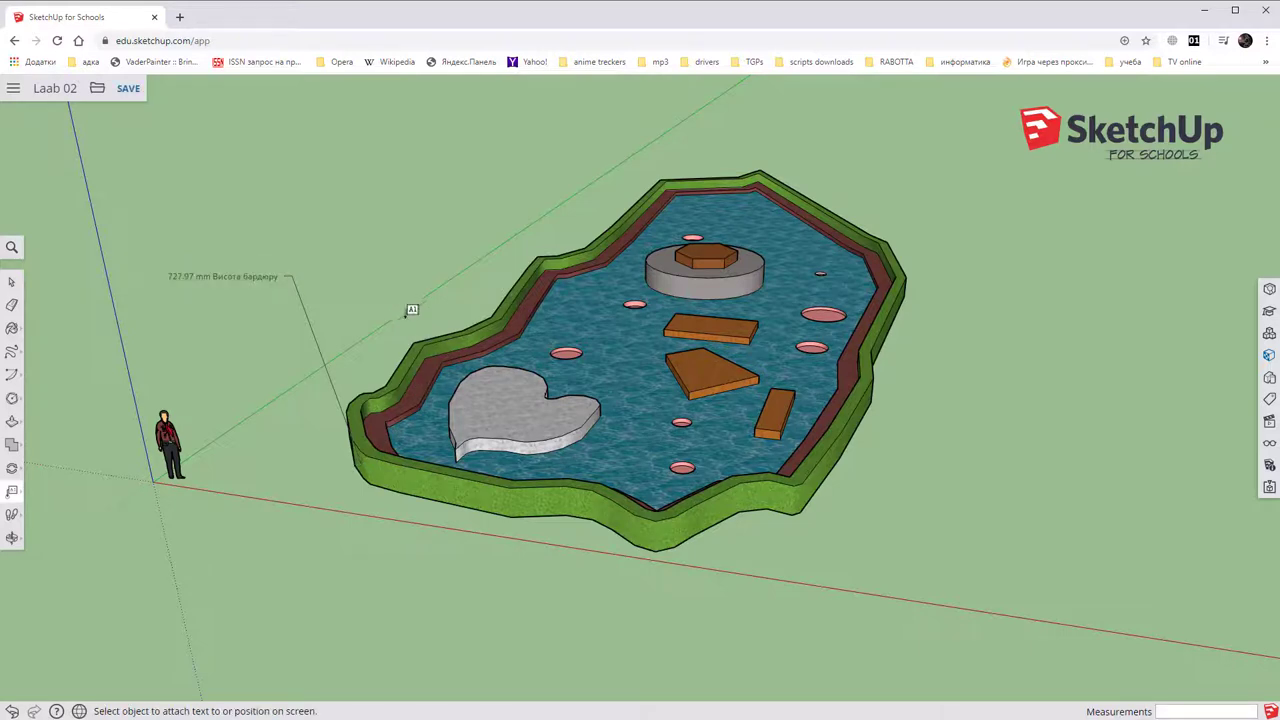
Add area leader labels for the outer rim (Зовнішня частина) and the fountain platform (Трибуна).
left_click(418, 386)
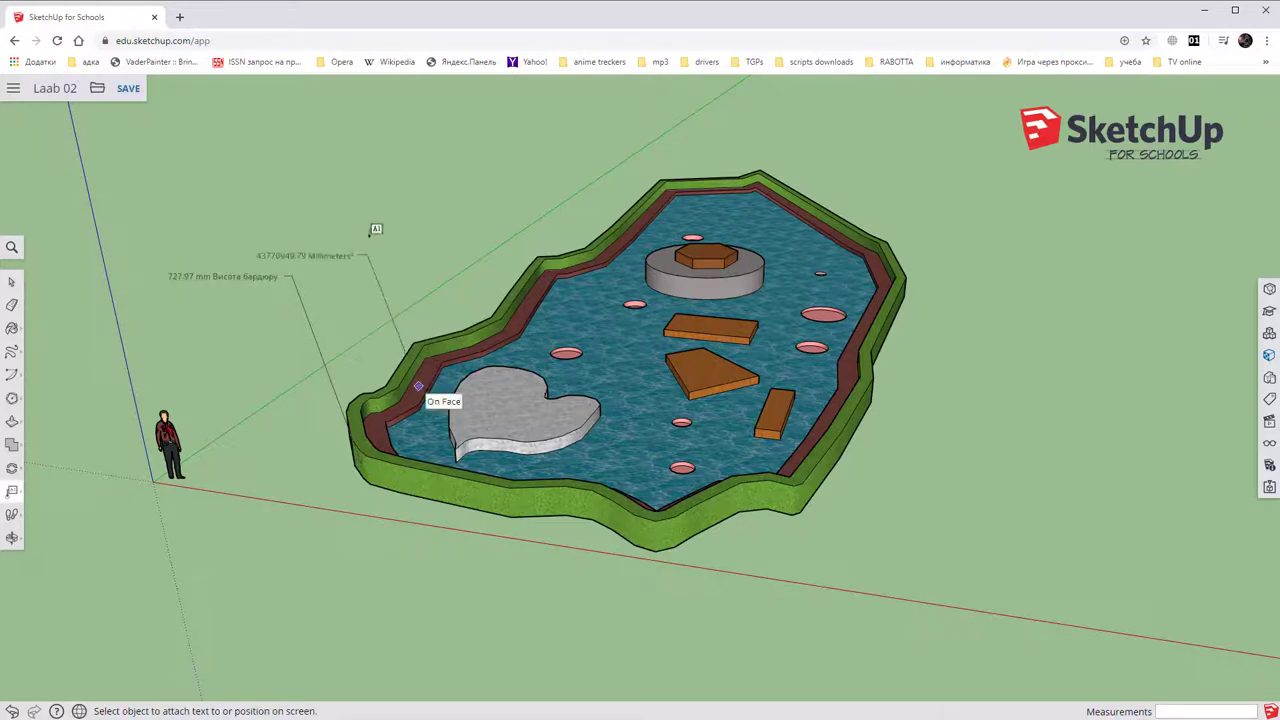
left_click(360, 186)
type("Зовнішня частина")
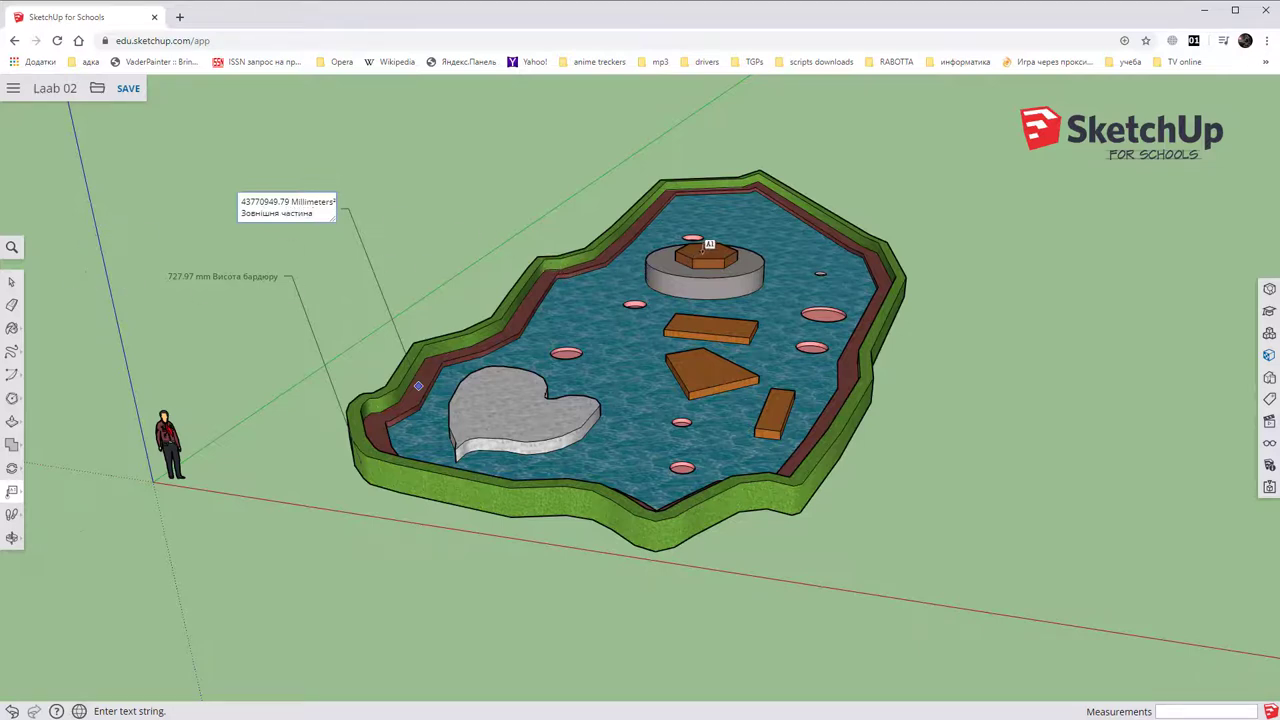
left_click(714, 244)
left_click(714, 244)
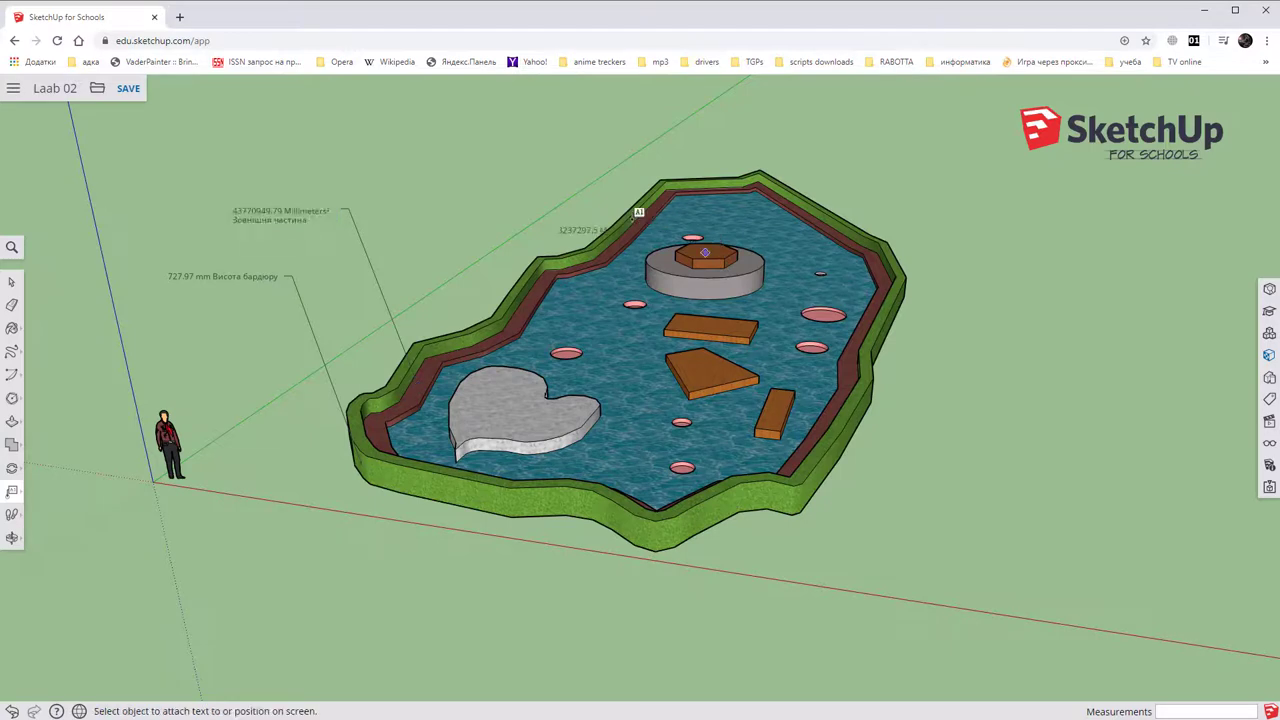
left_click(525, 163)
type("Трибуна")
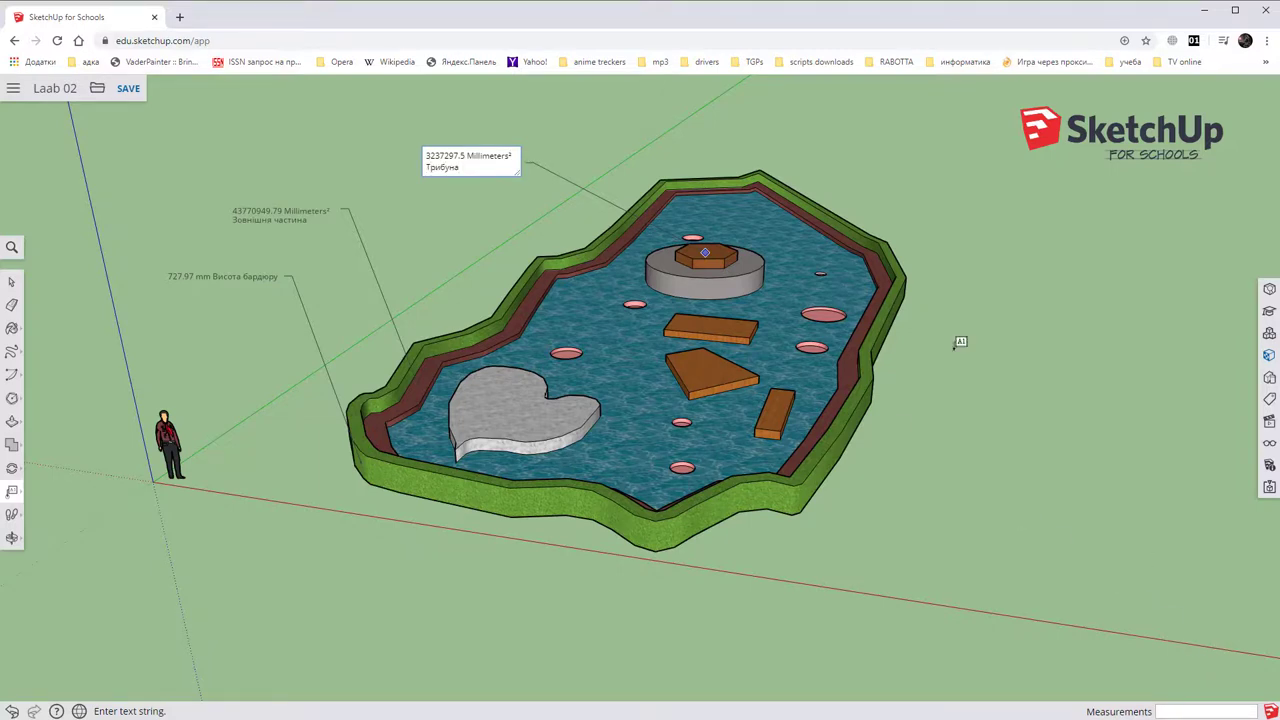
left_click(125, 92)
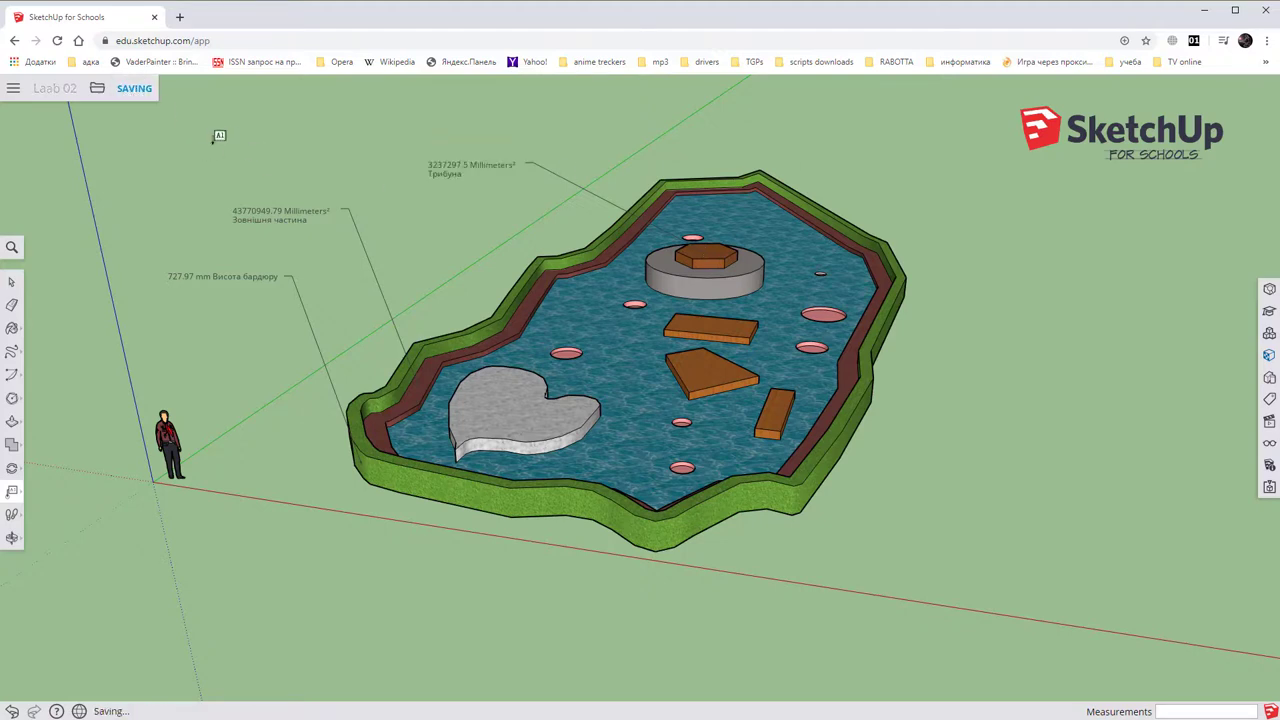